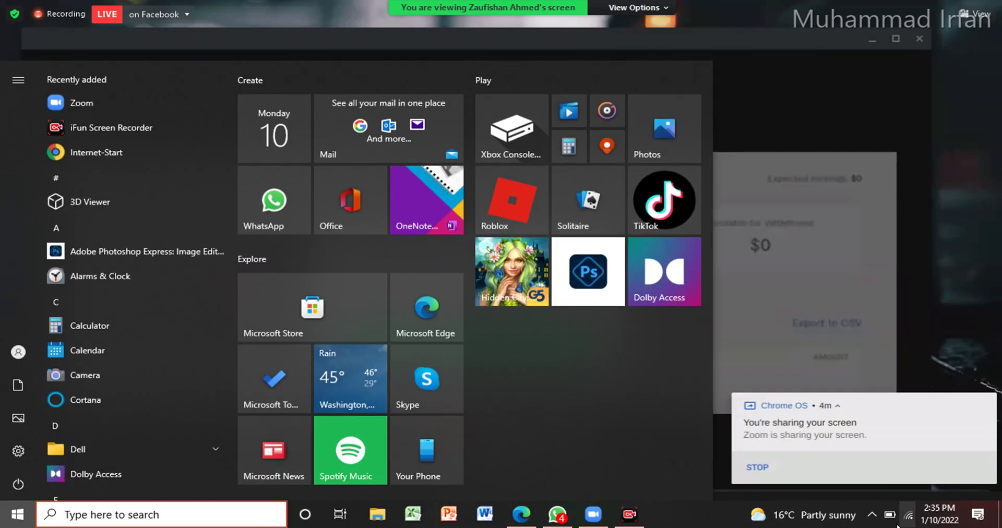
Step: Lower the computer's speaker volume to 8
click(872, 514)
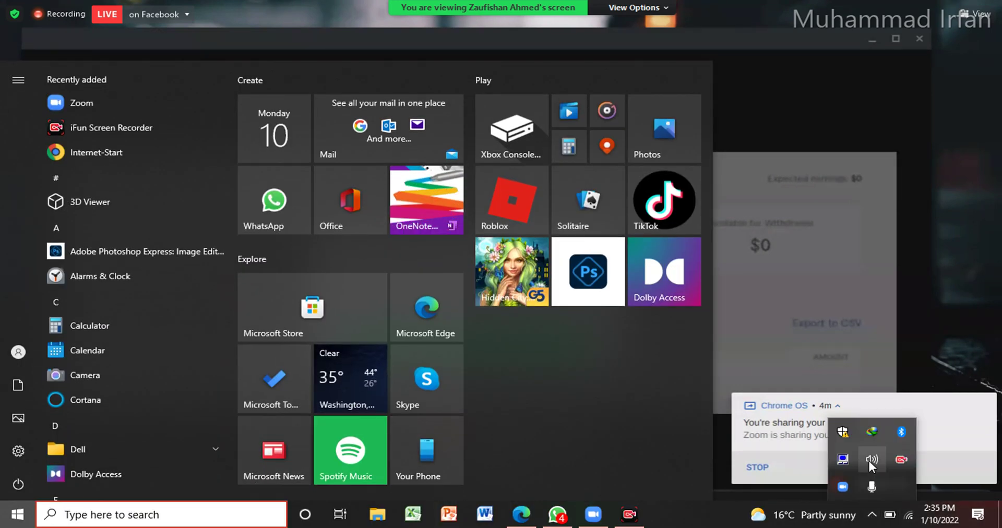
click(870, 461)
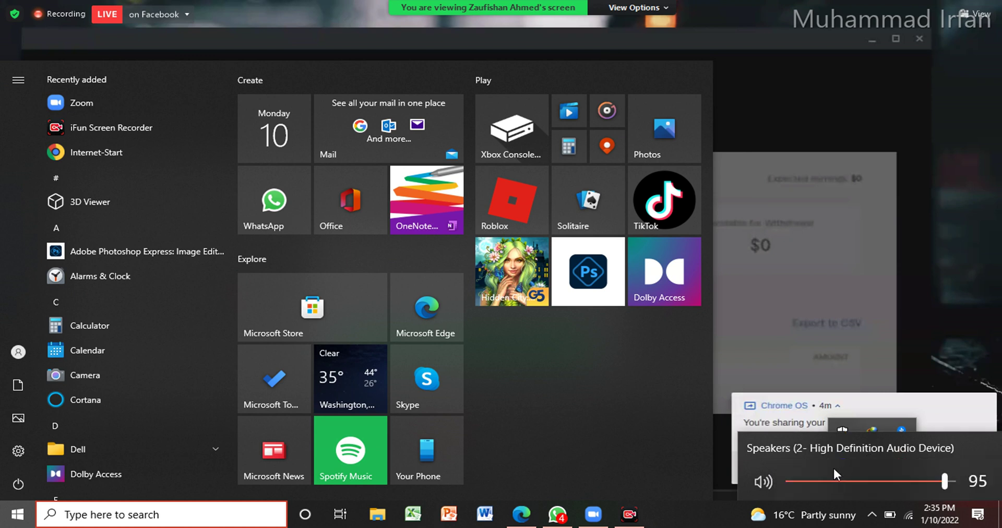
click(797, 477)
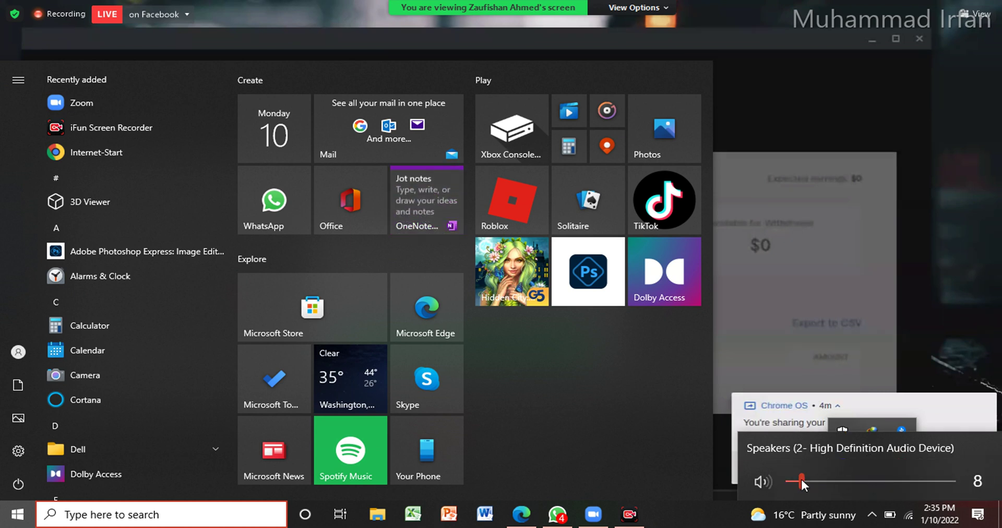
click(869, 338)
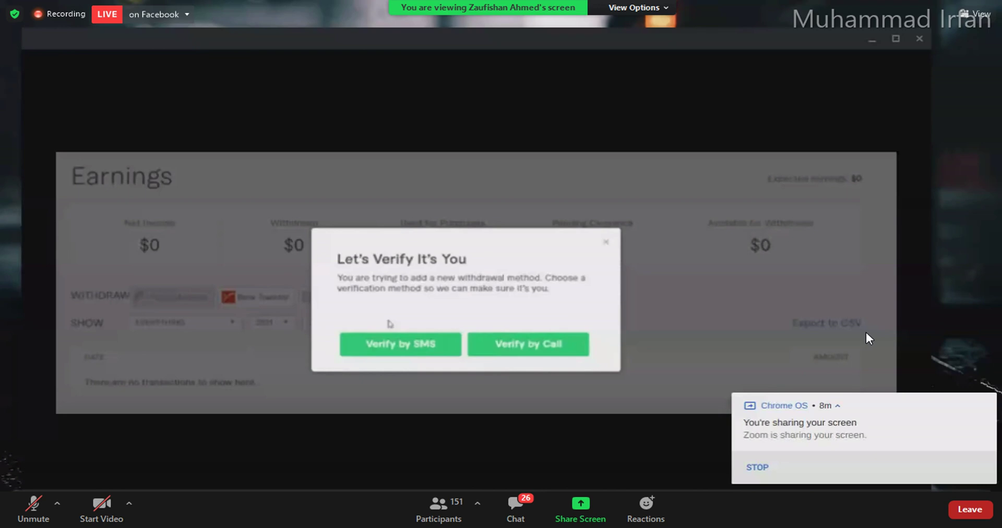
mouse_move(593, 222)
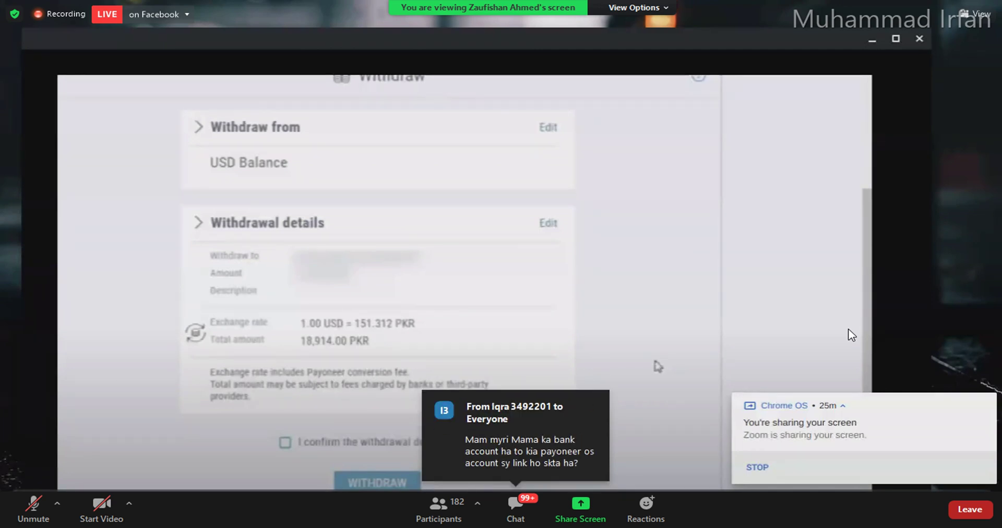
key(super)
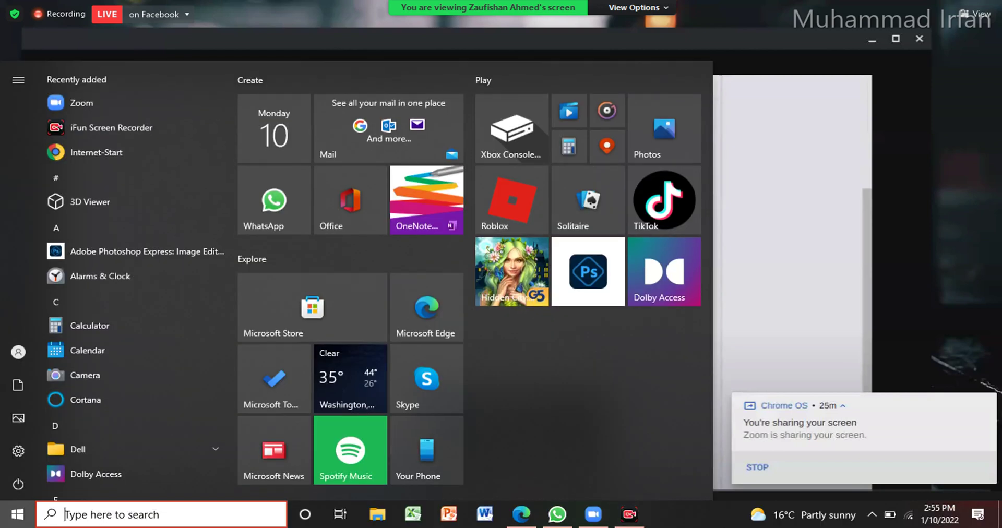
click(770, 274)
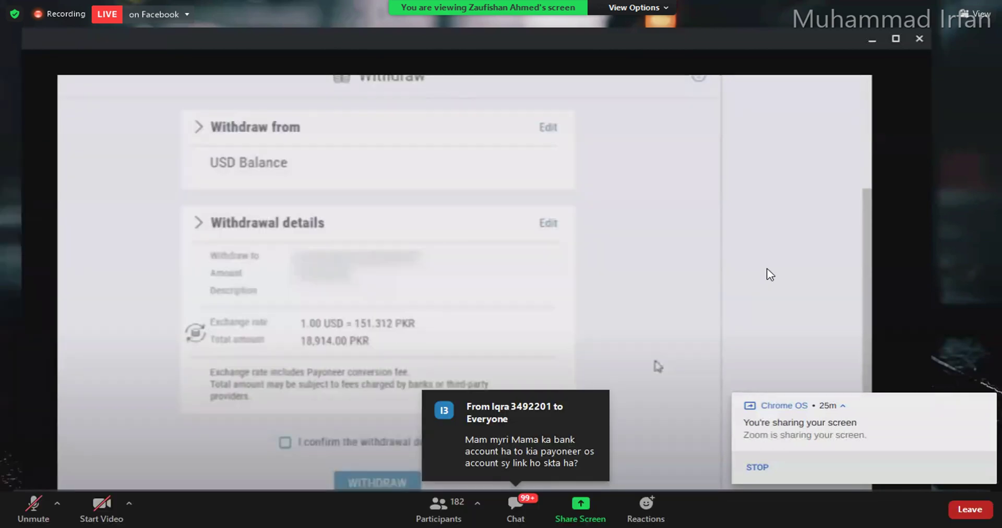
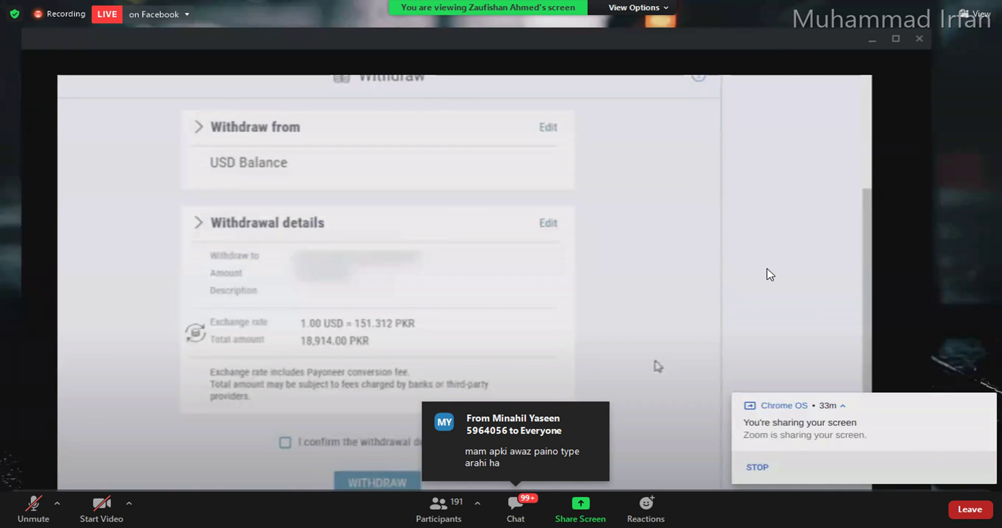
key(super)
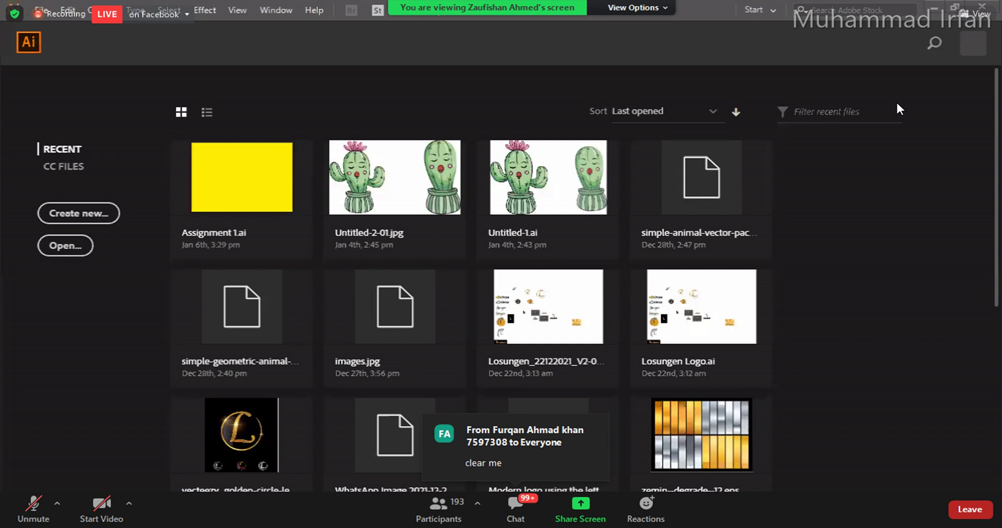
key(super)
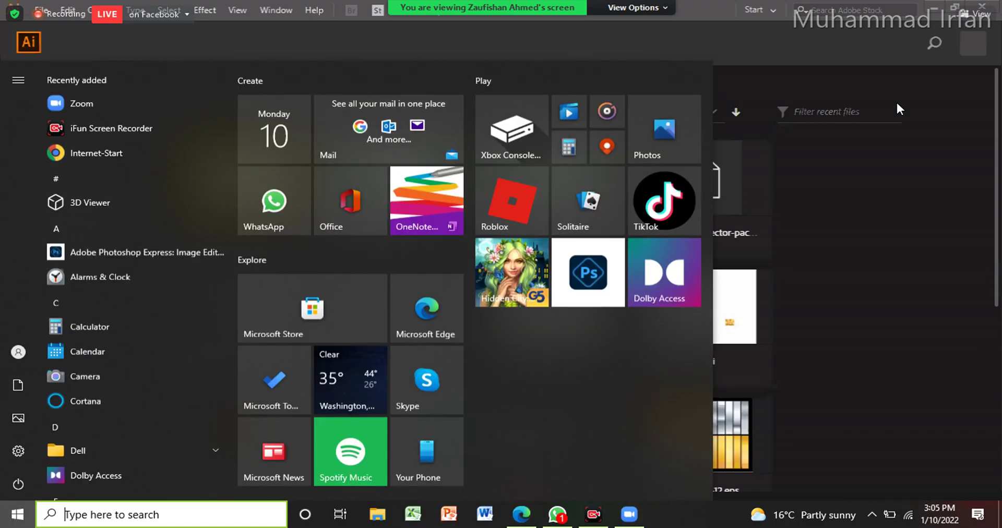
click(824, 161)
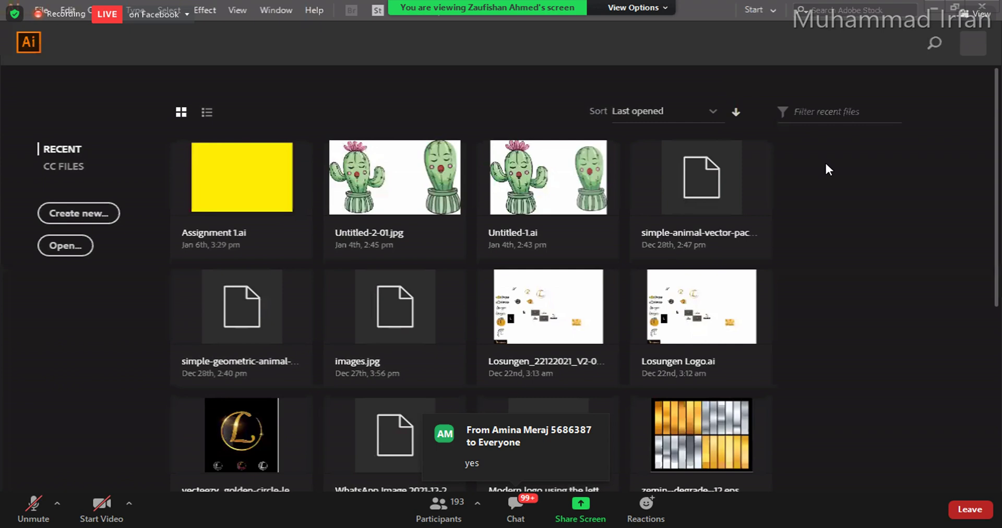
Step: Set the computer's speaker volume to 13 and return to the shared meeting screen
key(super)
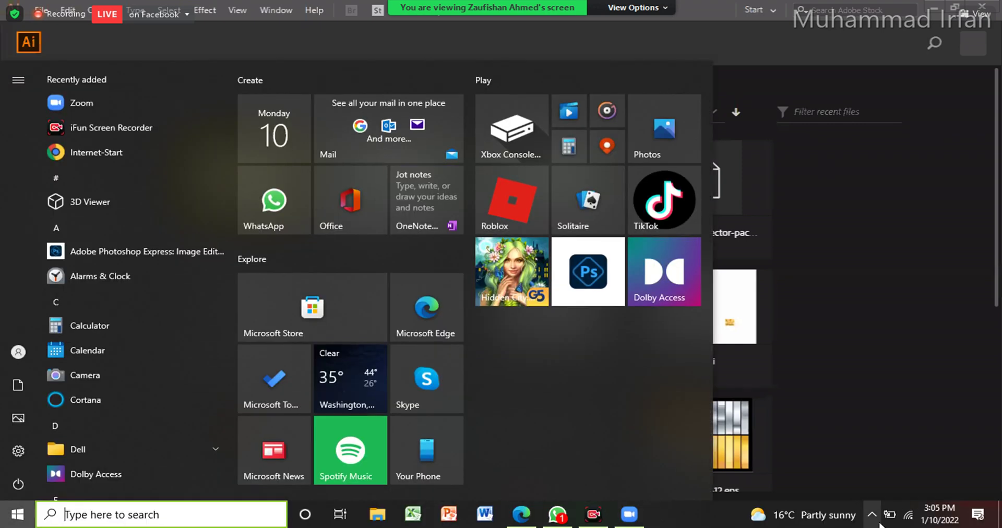
click(872, 515)
click(876, 461)
click(810, 481)
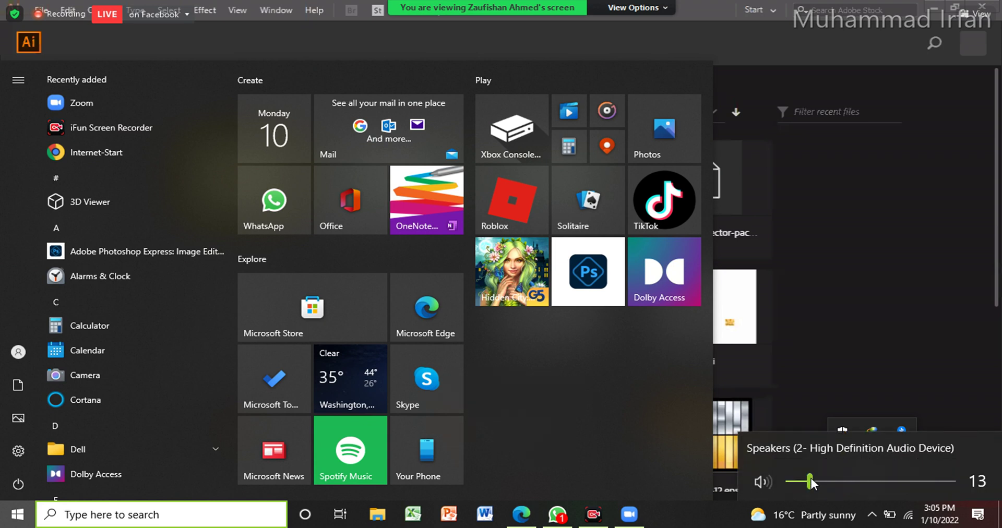
click(831, 391)
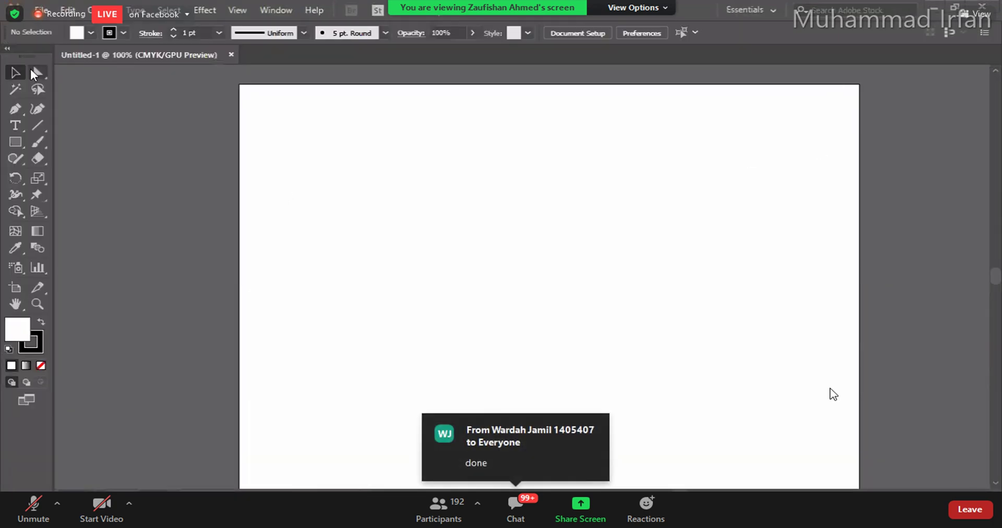
Step: Show the brush tool group containing Paintbrush and Blob Brush, and activate the Paintbrush Tool
click(15, 73)
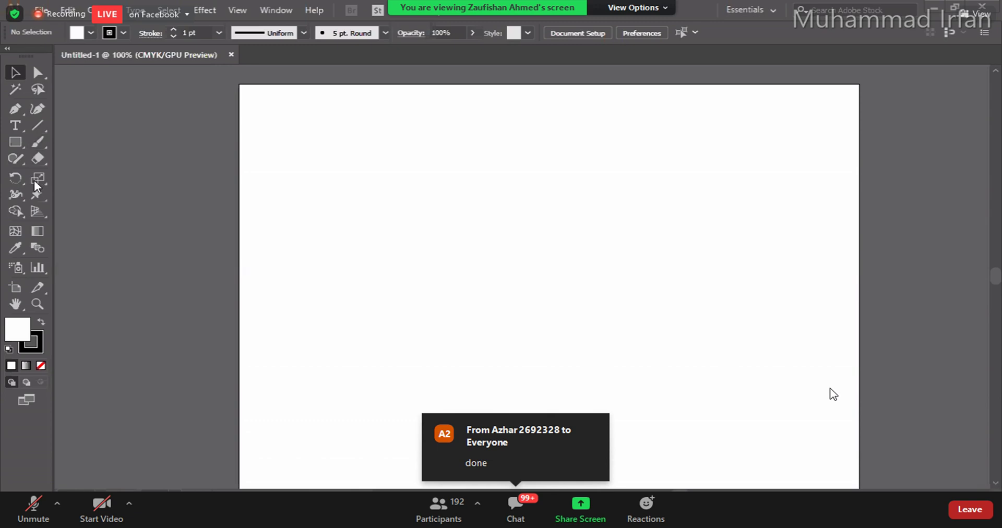
mouse_move(38, 142)
mouse_down()
mouse_move(88, 140)
mouse_move(114, 159)
mouse_move(69, 155)
mouse_up()
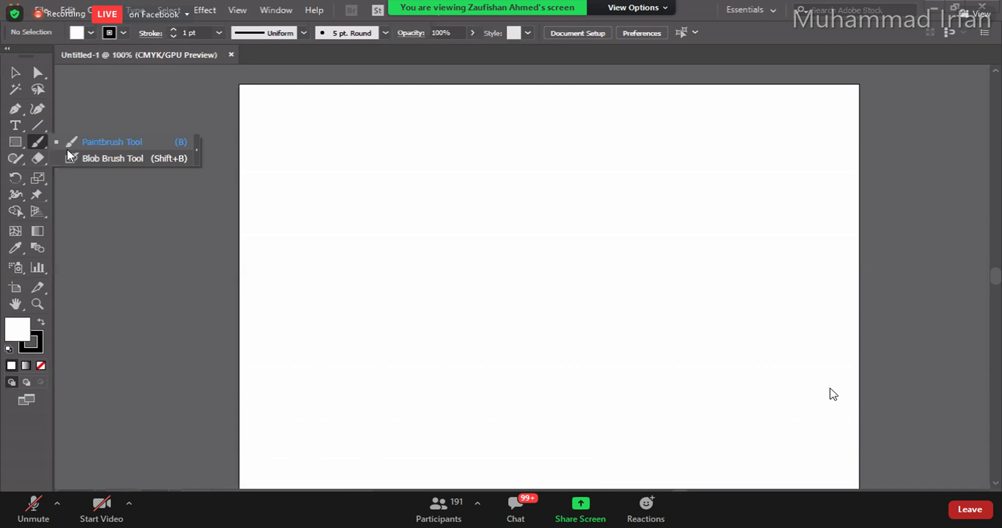
drag(70, 155, 70, 155)
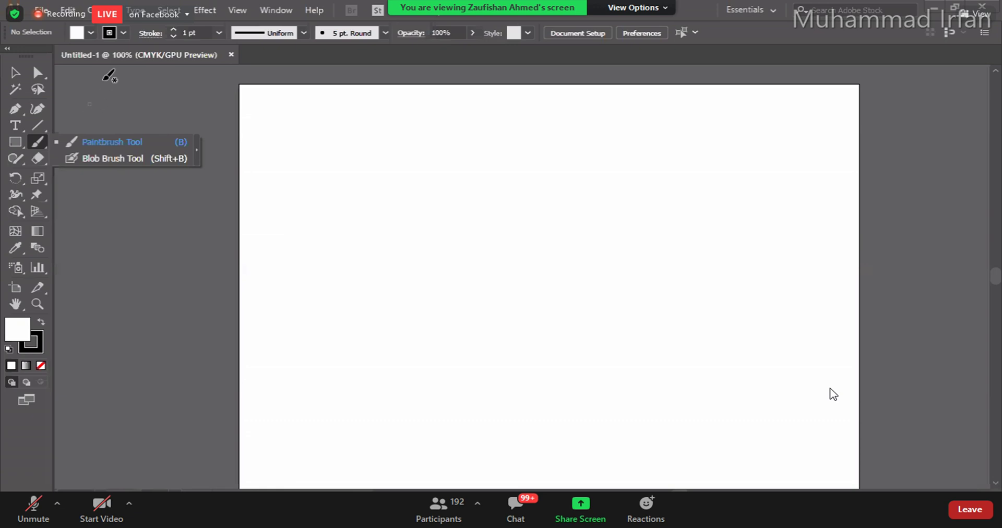
click(108, 143)
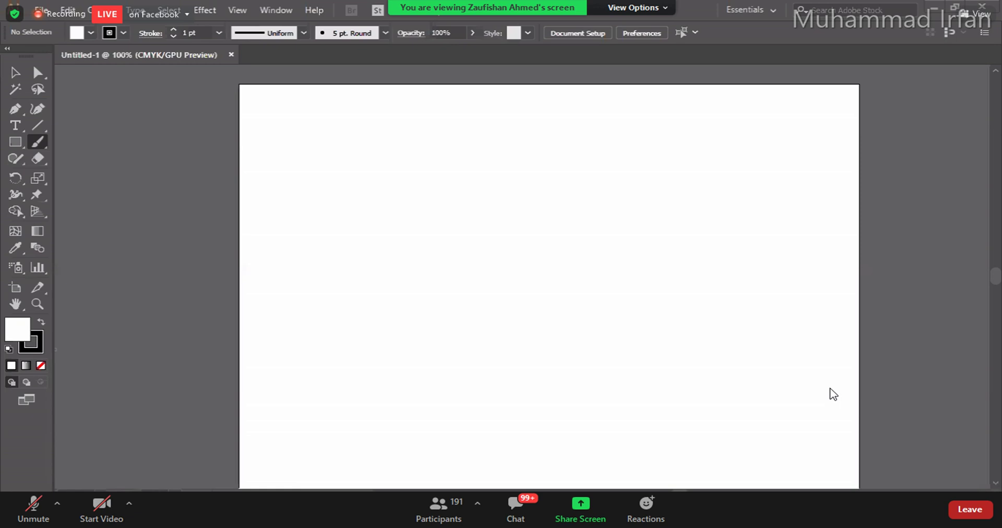
Step: Change the fill color from the color picker to a medium green
double_click(17, 329)
drag(199, 131, 175, 193)
click(156, 71)
click(329, 72)
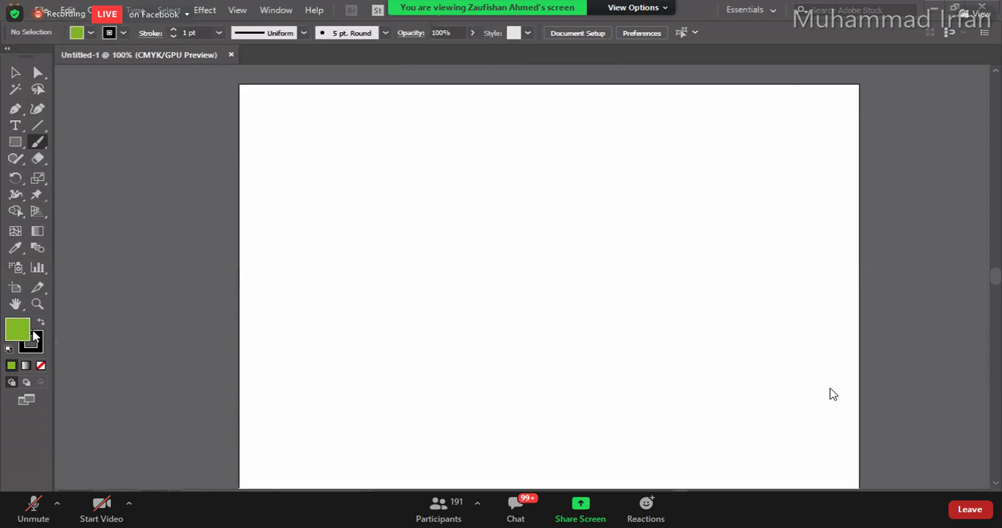
Step: Paint two thin, wavy black strokes on the artboard with the Paintbrush Tool, one on each side
click(42, 139)
click(77, 137)
mouse_move(344, 213)
mouse_down()
mouse_move(380, 186)
mouse_move(399, 237)
mouse_move(479, 265)
mouse_move(571, 313)
mouse_up()
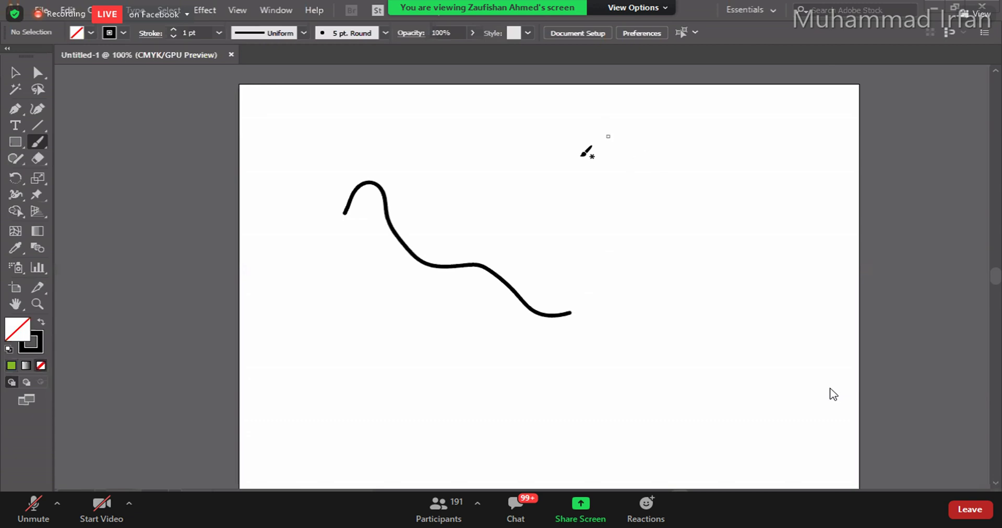
mouse_move(758, 147)
mouse_down()
mouse_move(697, 172)
mouse_move(733, 218)
mouse_move(745, 327)
mouse_up()
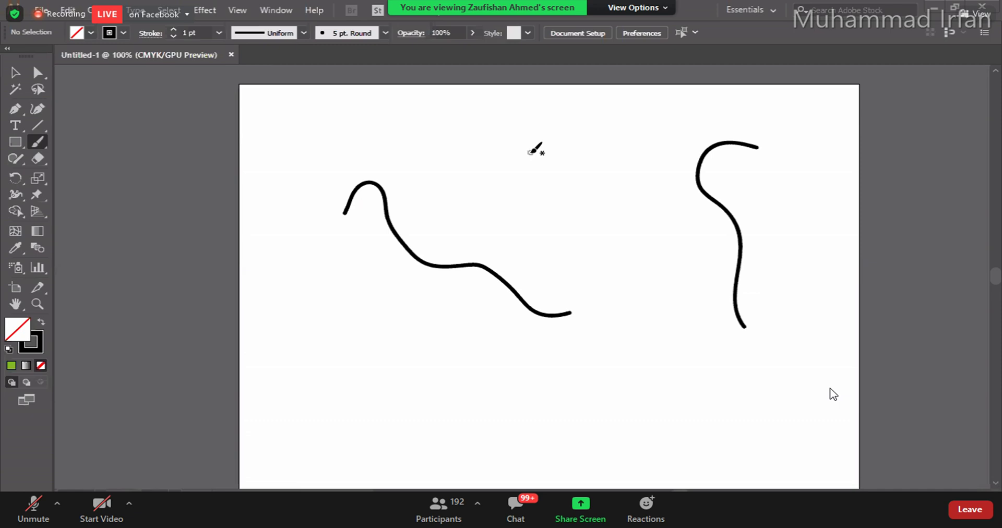
Step: Enlarge the paintbrush considerably and paint a very thick curved black stroke between the two thin ones
key(bracketright)
key(bracketright)
key(bracketright)
key(bracketright)
key(bracketright)
key(bracketright)
key(bracketright)
key(bracketright)
mouse_move(486, 201)
mouse_down()
mouse_move(500, 180)
mouse_move(639, 326)
mouse_up()
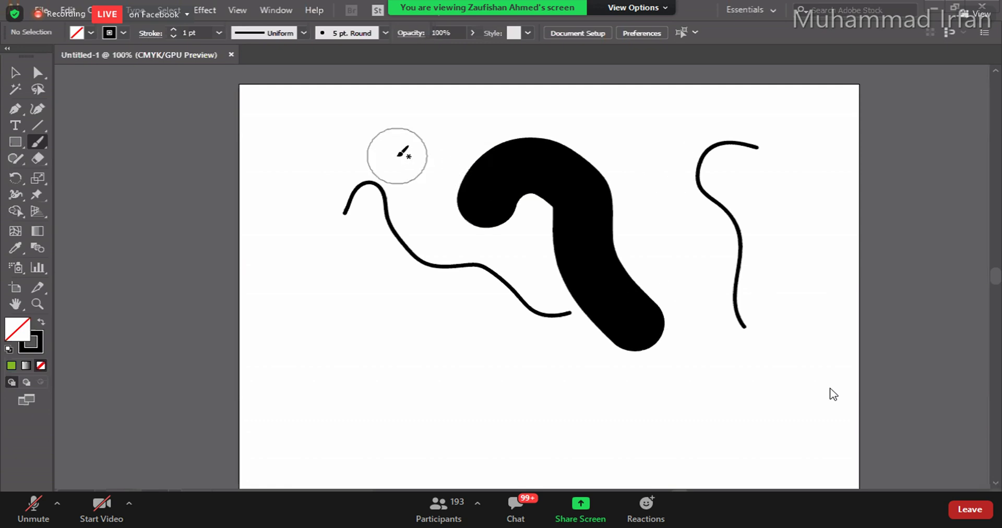
Step: Reduce the paintbrush size and paint another stroke downward along the artboard's left side, finishing with the Selection Tool
key(bracketleft)
key(bracketleft)
key(bracketleft)
key(bracketleft)
key(bracketleft)
key(bracketleft)
key(bracketleft)
key(bracketleft)
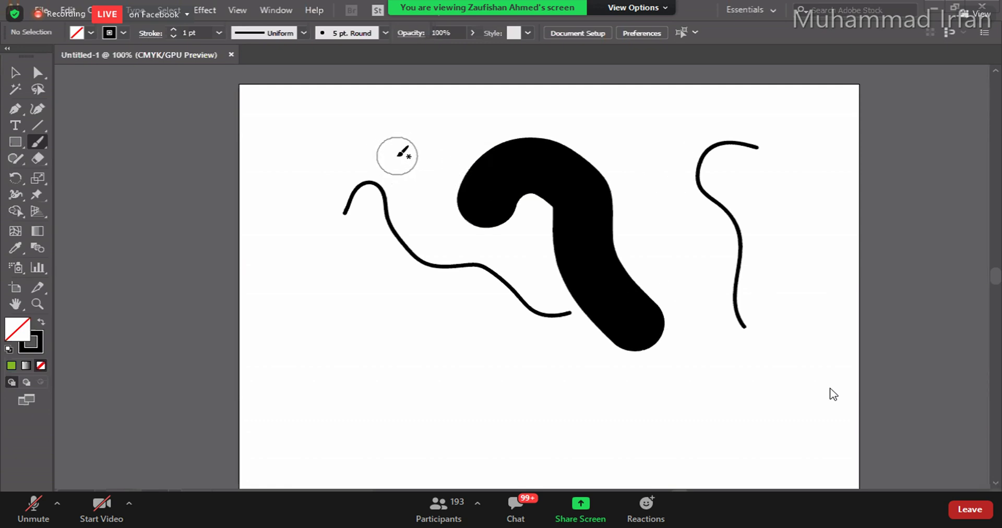
drag(289, 172, 320, 420)
key(v)
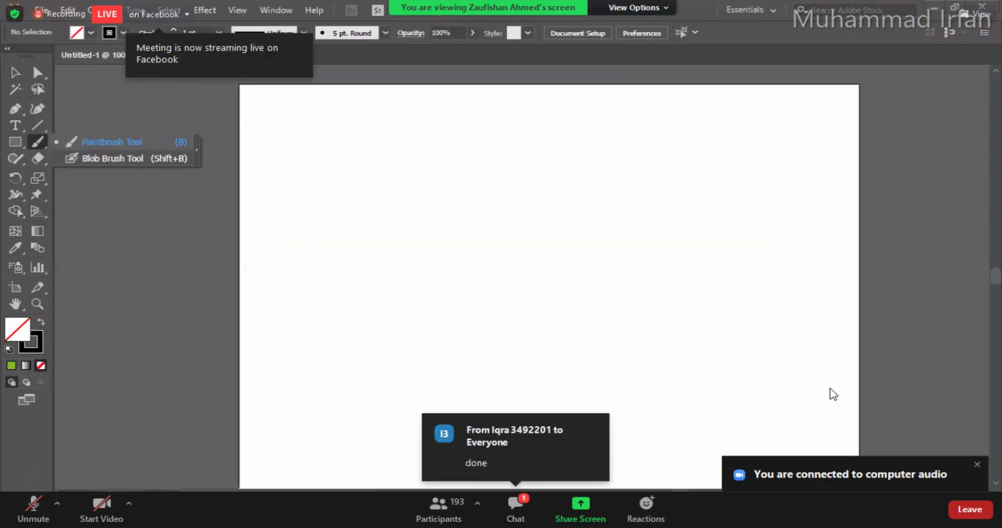
Step: Paint one thin wavy stroke and two thicker black strokes on the empty artboard with the Paintbrush Tool, enlarging the brush in between
click(91, 144)
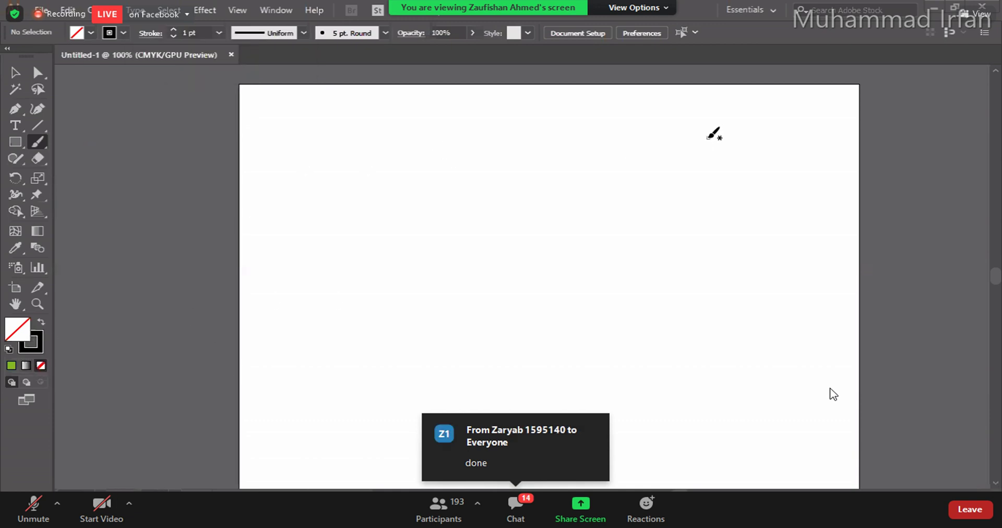
mouse_move(707, 138)
mouse_down()
mouse_move(778, 266)
mouse_move(786, 327)
mouse_up()
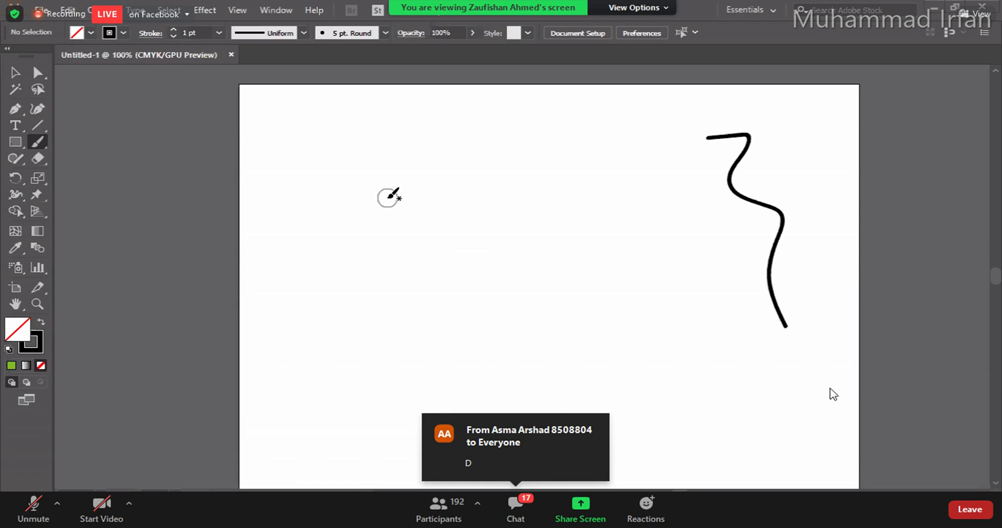
mouse_move(377, 170)
mouse_down()
mouse_move(456, 143)
mouse_move(500, 253)
mouse_move(499, 353)
mouse_up()
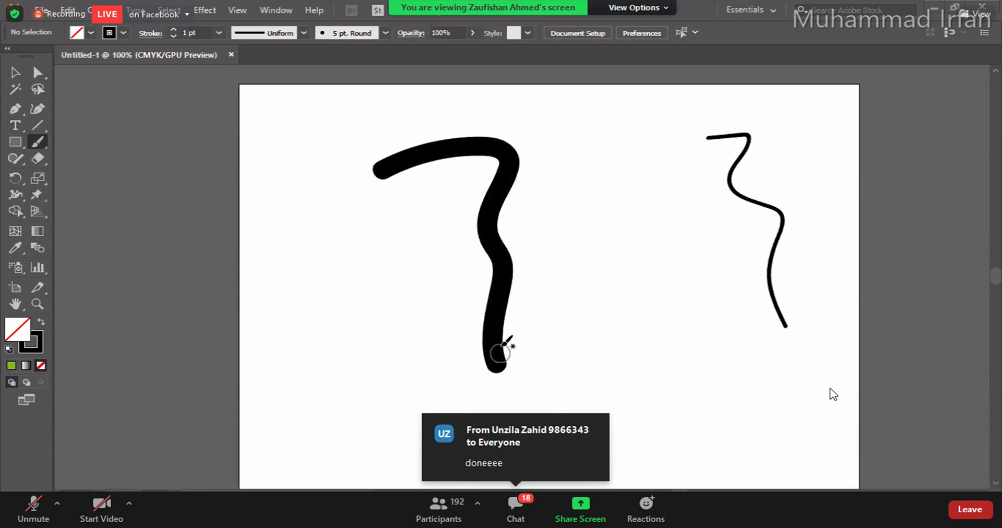
drag(354, 199, 380, 345)
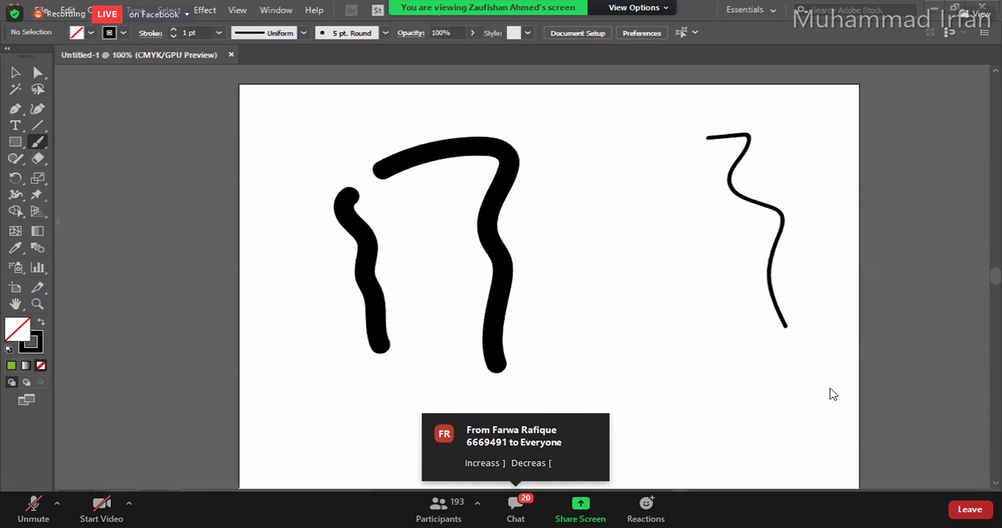
Step: Select all three brush strokes on the artboard and delete them
click(15, 72)
mouse_move(405, 193)
mouse_down()
mouse_move(331, 158)
mouse_move(709, 314)
mouse_move(762, 367)
mouse_up()
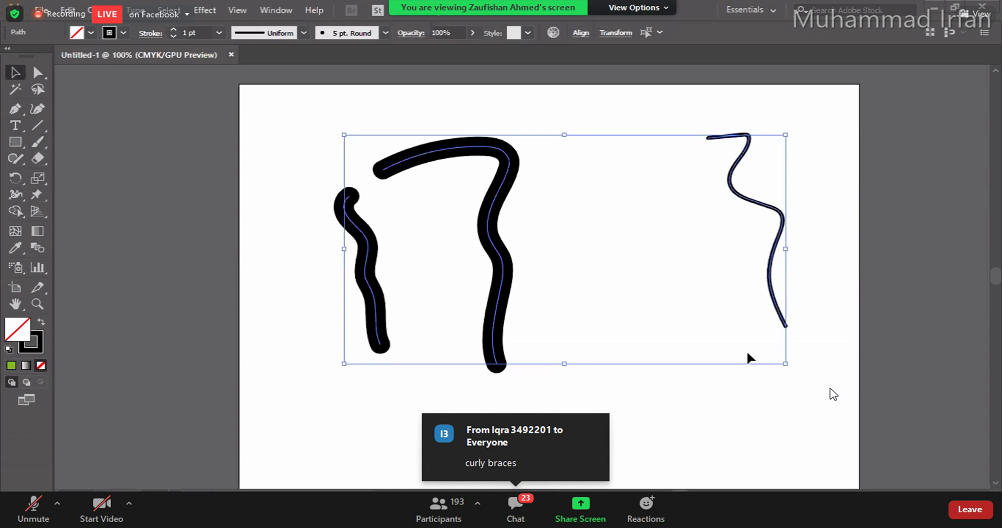
key(Delete)
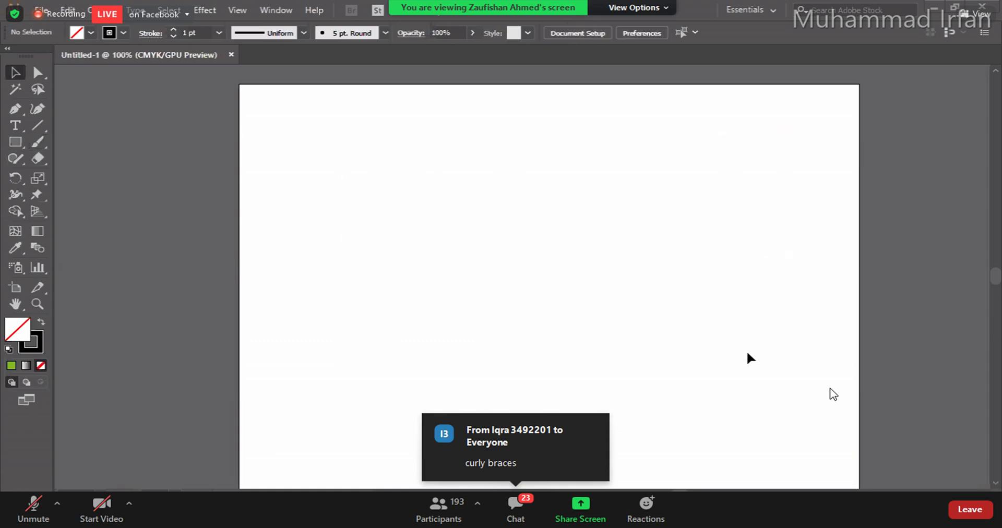
Step: Paint a solid black zigzag shape left of the artboard's center with an enlarged Blob Brush, finishing with the Selection Tool
click(45, 139)
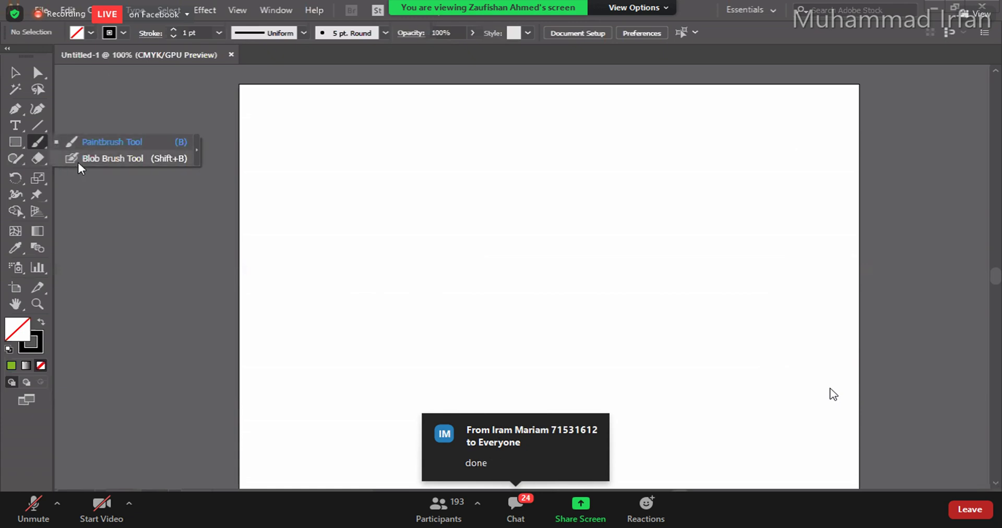
click(83, 159)
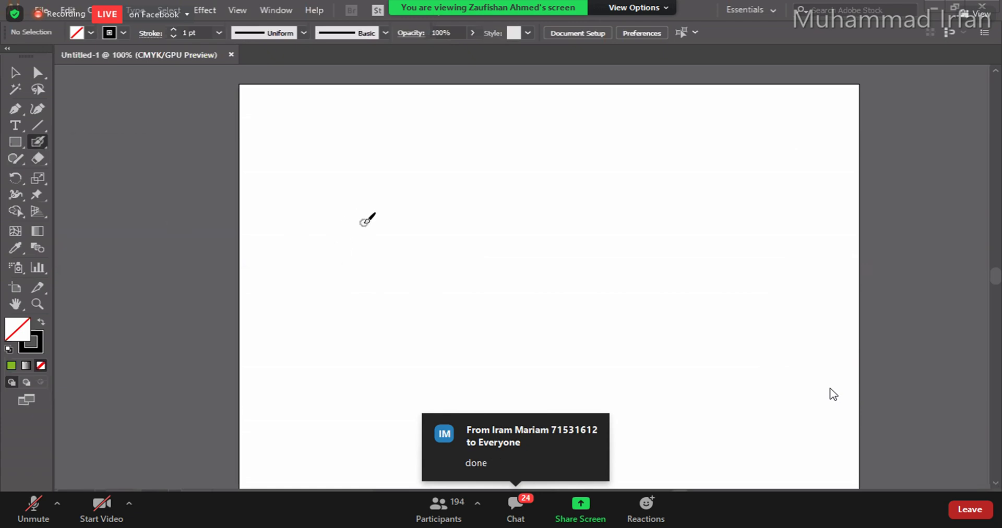
key(bracketright)
key(bracketright)
key(bracketright)
key(bracketright)
key(bracketright)
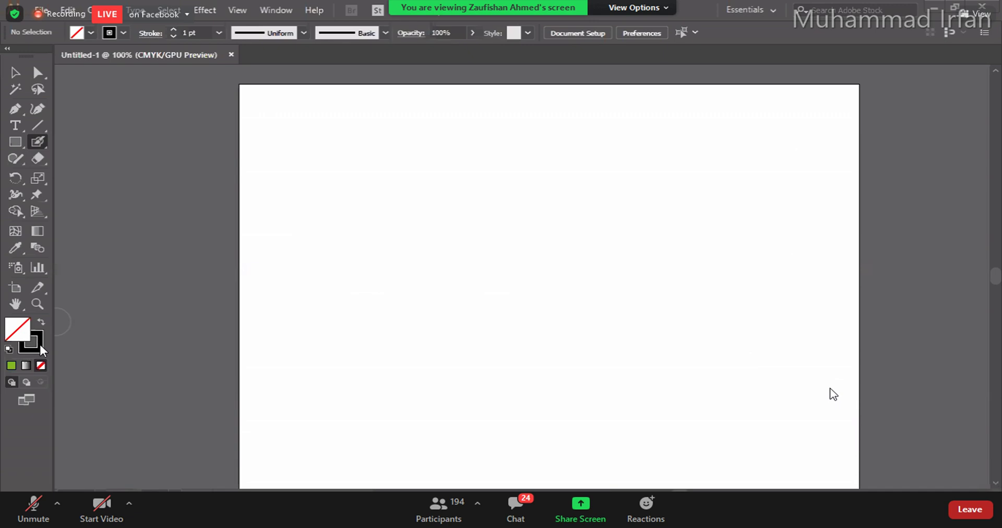
mouse_move(415, 232)
mouse_down()
mouse_move(392, 277)
mouse_move(459, 289)
mouse_move(417, 259)
mouse_move(480, 312)
mouse_up()
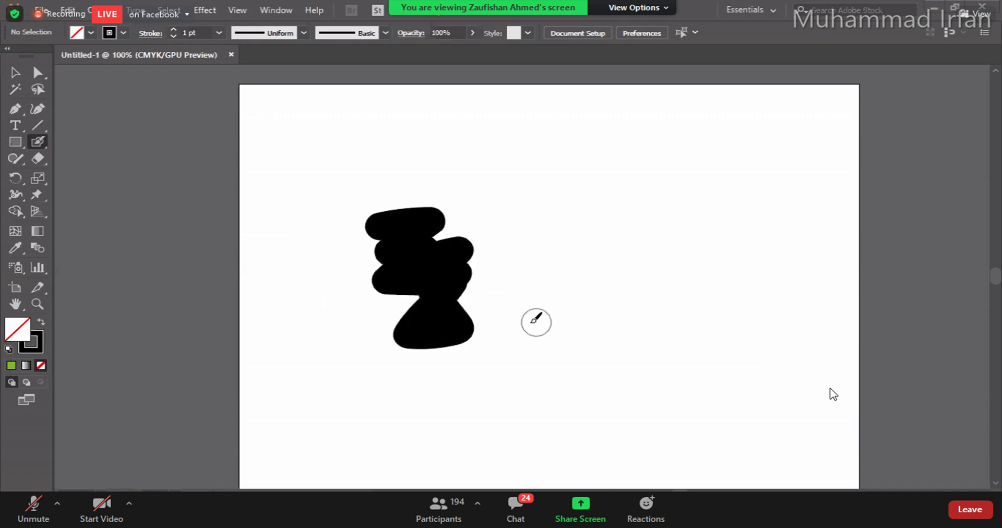
key(v)
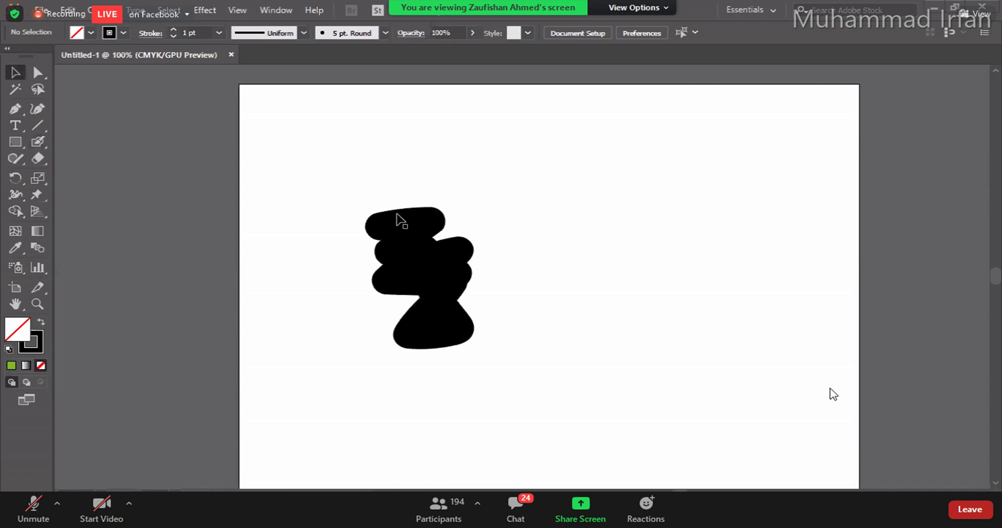
Step: Move the black zigzag shape off the artboard onto the canvas to its left and deselect it
click(420, 255)
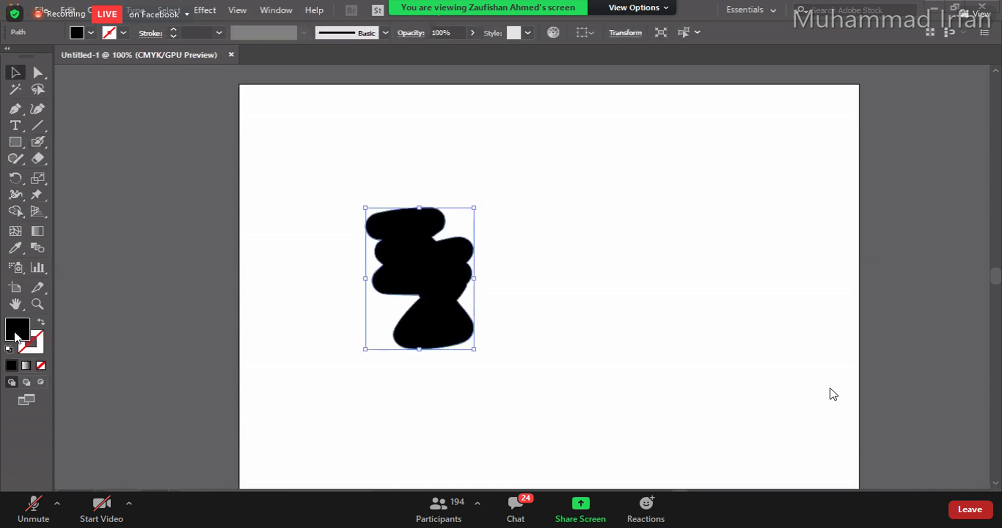
drag(447, 304, 547, 272)
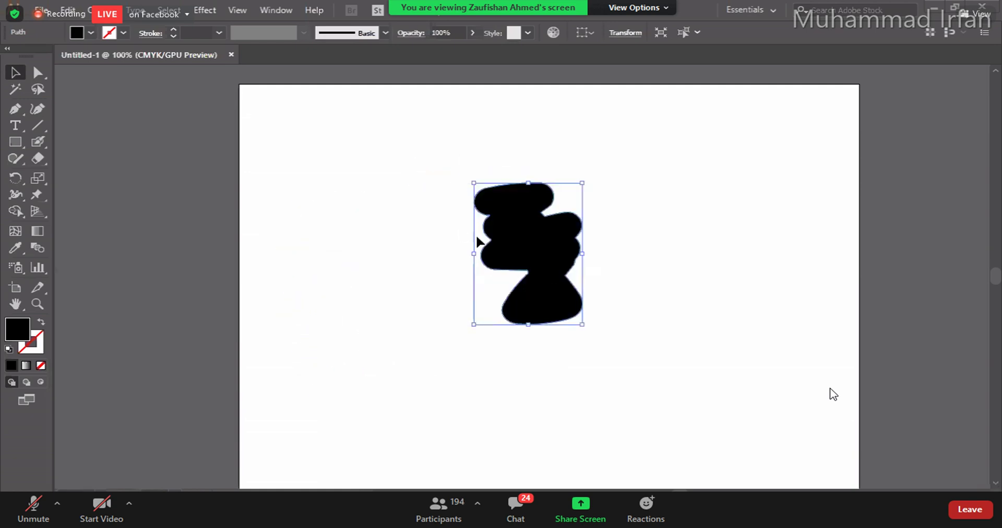
drag(477, 242, 85, 236)
click(303, 226)
Step: Draw a leaf outline with a stem and center vein using the Paintbrush Tool with a black stroke and no fill
click(37, 140)
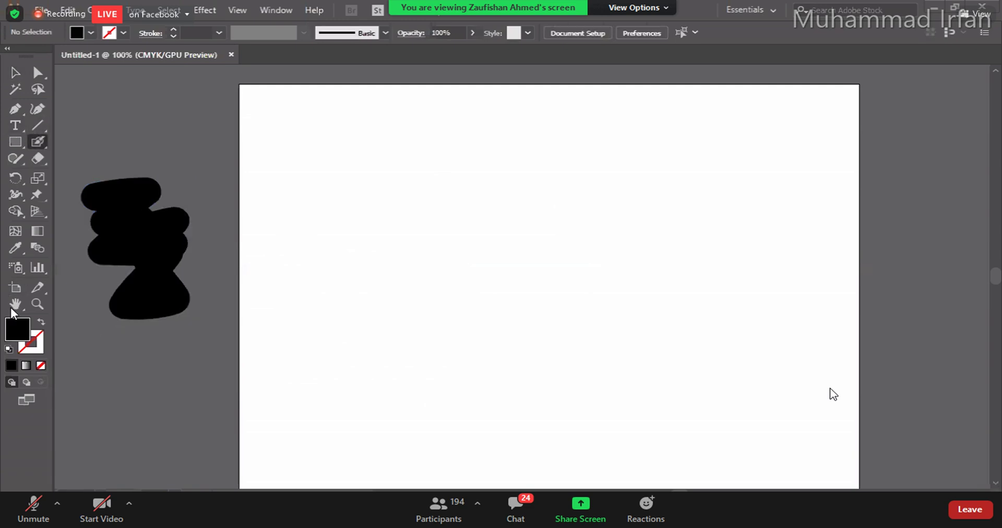
click(41, 323)
mouse_move(44, 136)
mouse_down()
mouse_move(70, 158)
mouse_move(90, 141)
mouse_up()
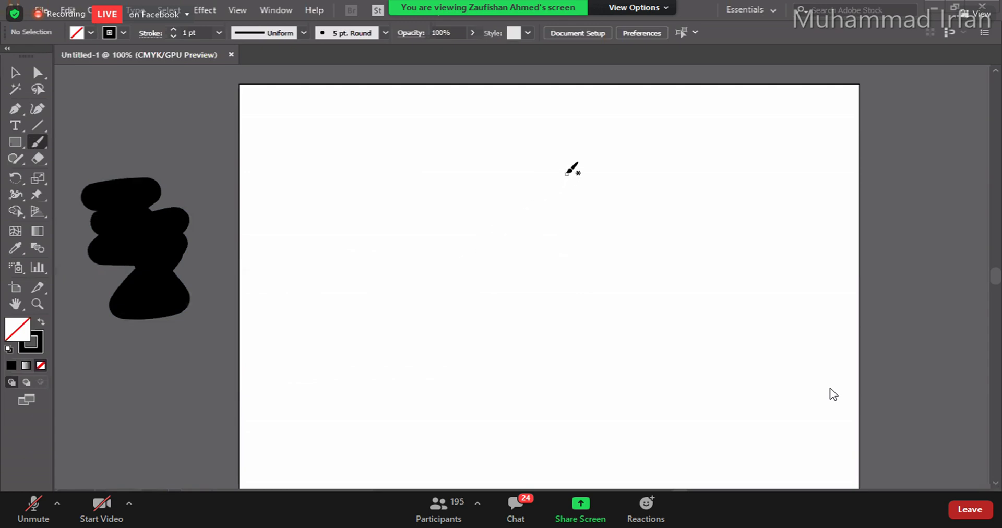
drag(566, 165, 514, 265)
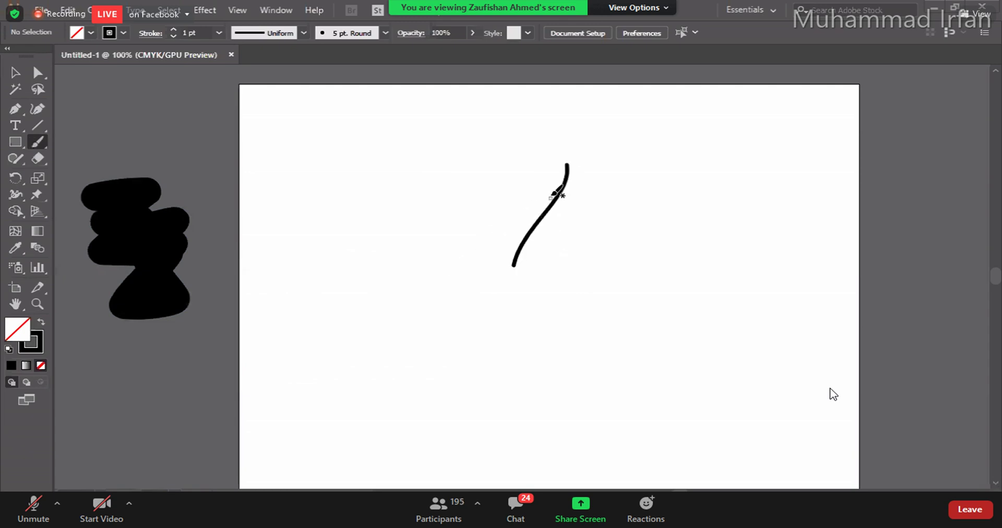
mouse_move(551, 192)
mouse_down()
mouse_move(420, 364)
mouse_move(509, 342)
mouse_move(551, 317)
mouse_move(571, 233)
mouse_move(564, 192)
mouse_up()
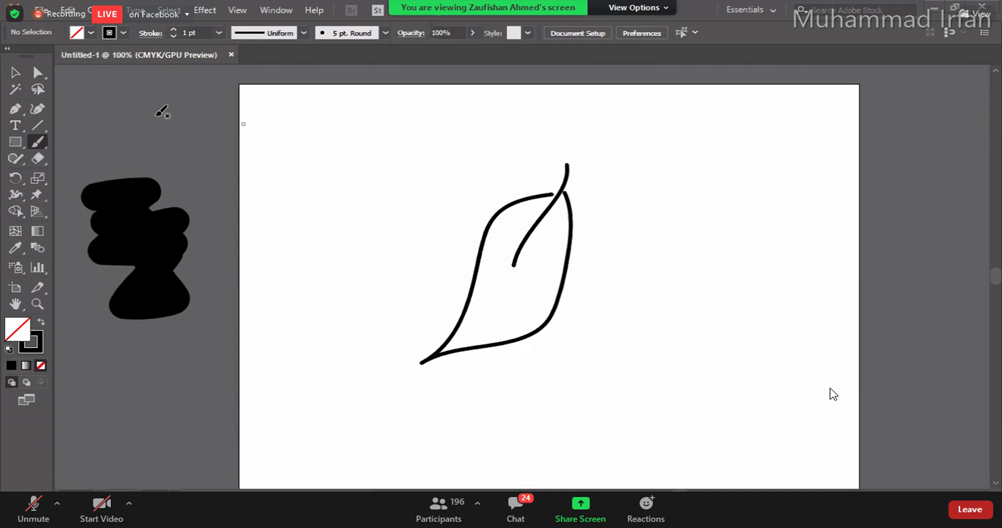
Step: Paint the inside of the leaf outline solid green with the Blob Brush Tool
drag(39, 142, 136, 158)
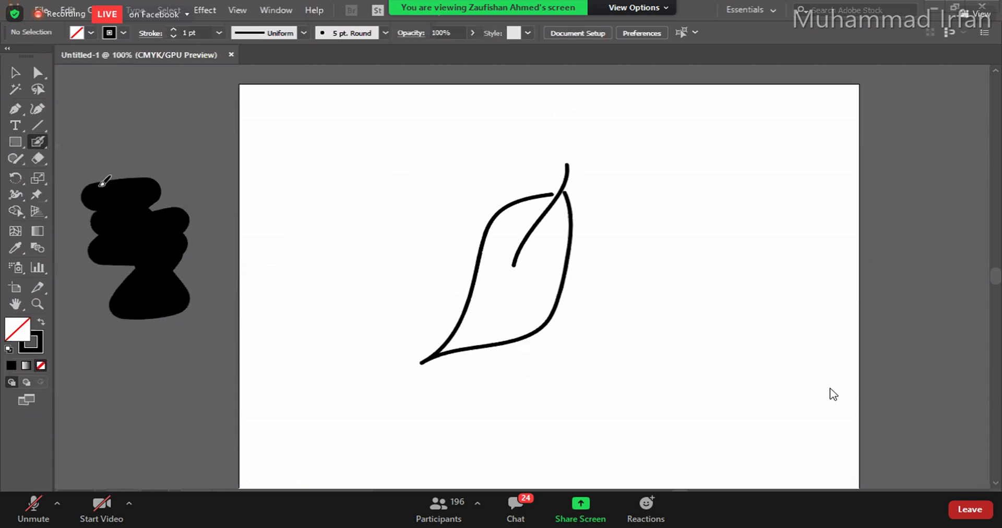
click(41, 322)
double_click(20, 325)
drag(204, 127, 190, 193)
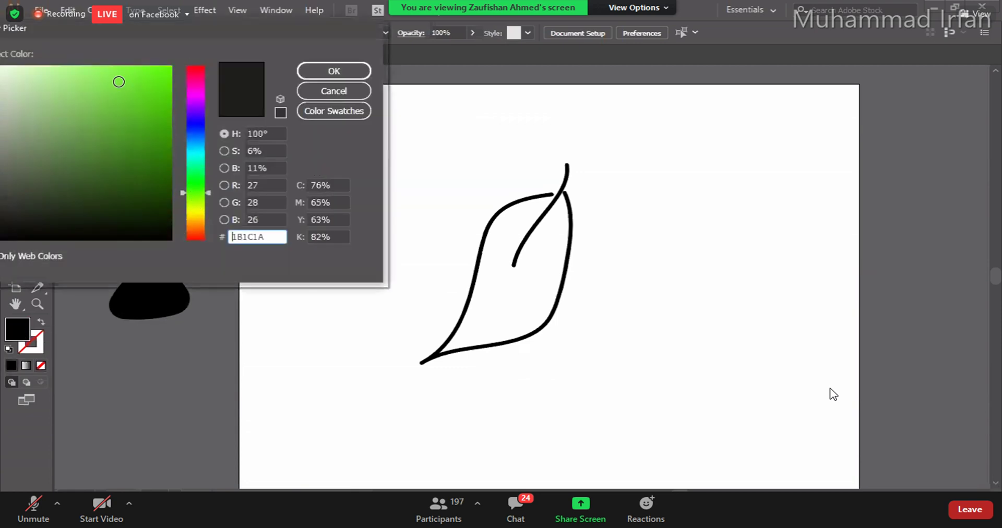
click(108, 111)
click(313, 71)
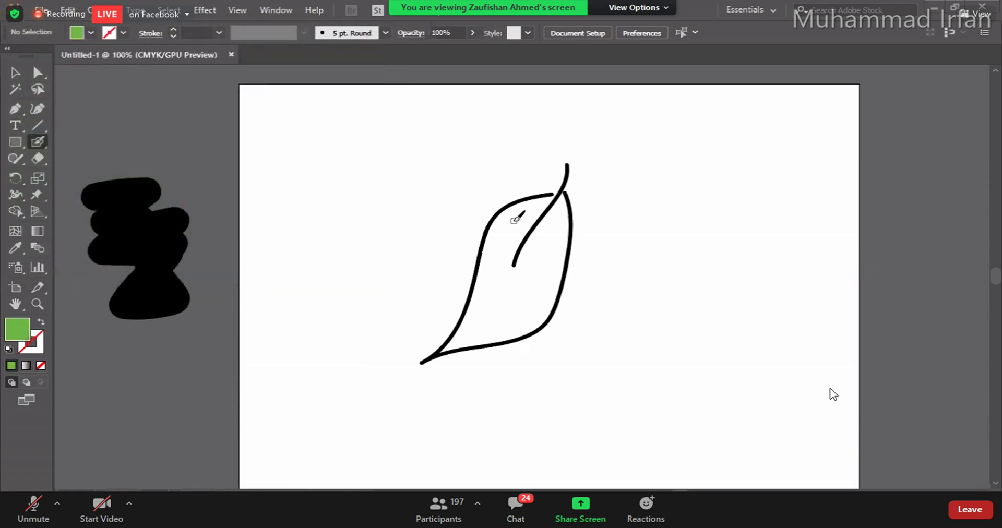
mouse_move(556, 203)
mouse_down()
mouse_move(509, 219)
mouse_move(478, 322)
mouse_move(443, 358)
mouse_move(514, 333)
mouse_move(559, 212)
mouse_move(543, 307)
mouse_move(522, 331)
mouse_move(500, 333)
mouse_move(531, 216)
mouse_move(522, 304)
mouse_up()
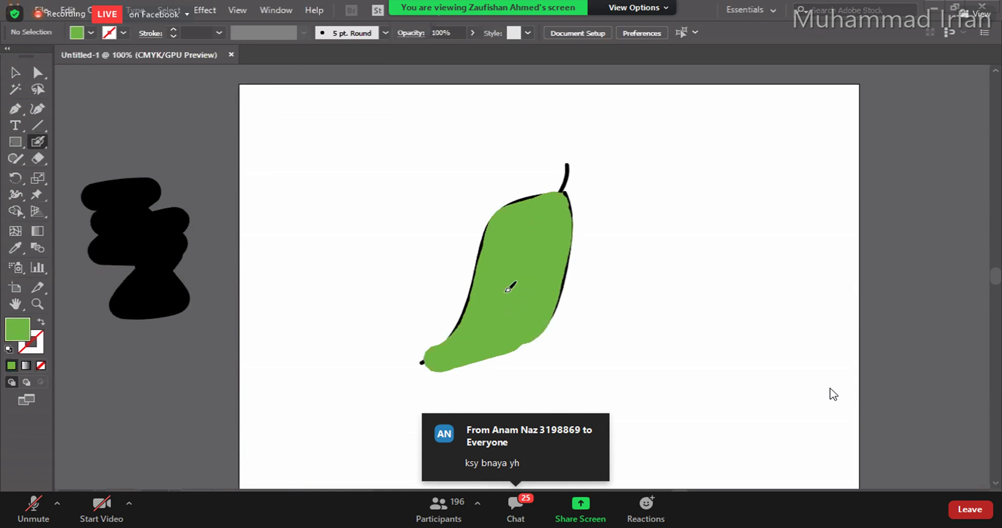
Step: Send the green leaf fill behind its black outline and deselect it
key(shift+x)
click(15, 73)
click(492, 293)
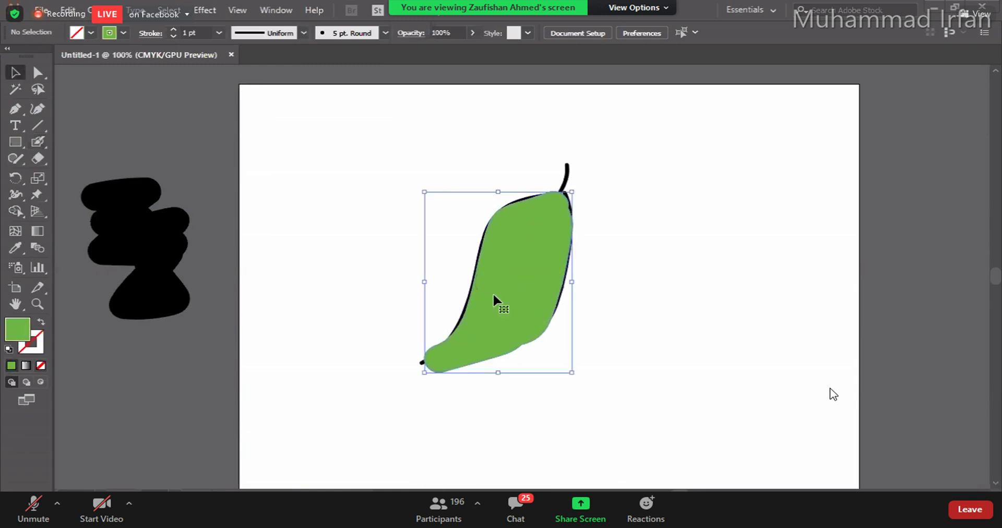
key(ctrl+shift+bracketleft)
click(387, 271)
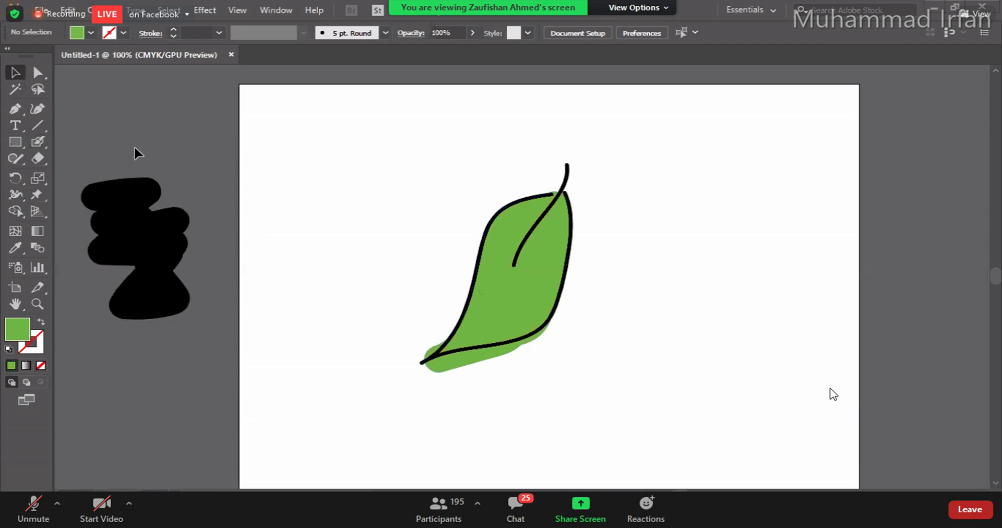
Step: Draw a green apple outline with a stem and small leaf to the left of the large leaf using the Paintbrush Tool
drag(38, 140, 101, 142)
mouse_move(332, 197)
mouse_down()
mouse_move(275, 251)
mouse_move(336, 269)
mouse_up()
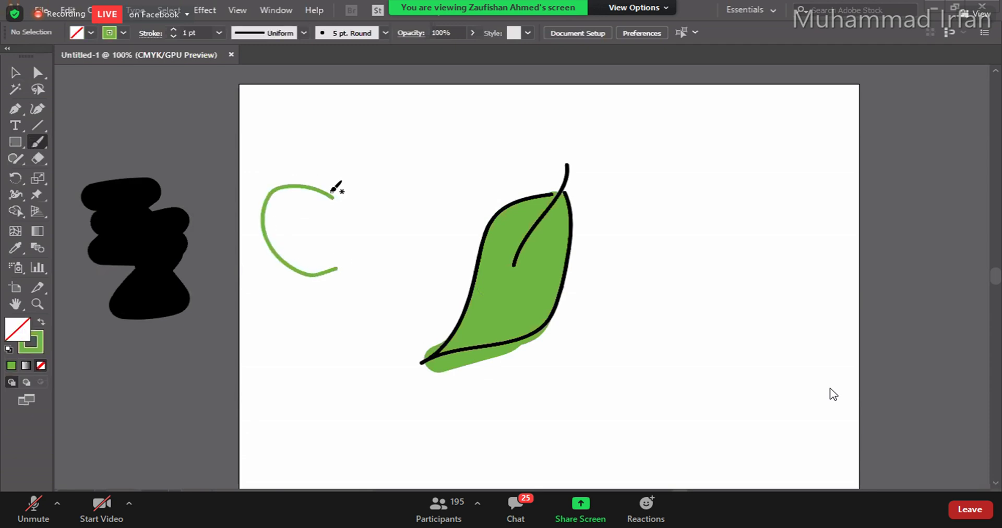
mouse_move(332, 195)
mouse_down()
mouse_move(391, 211)
mouse_move(391, 257)
mouse_move(337, 269)
mouse_up()
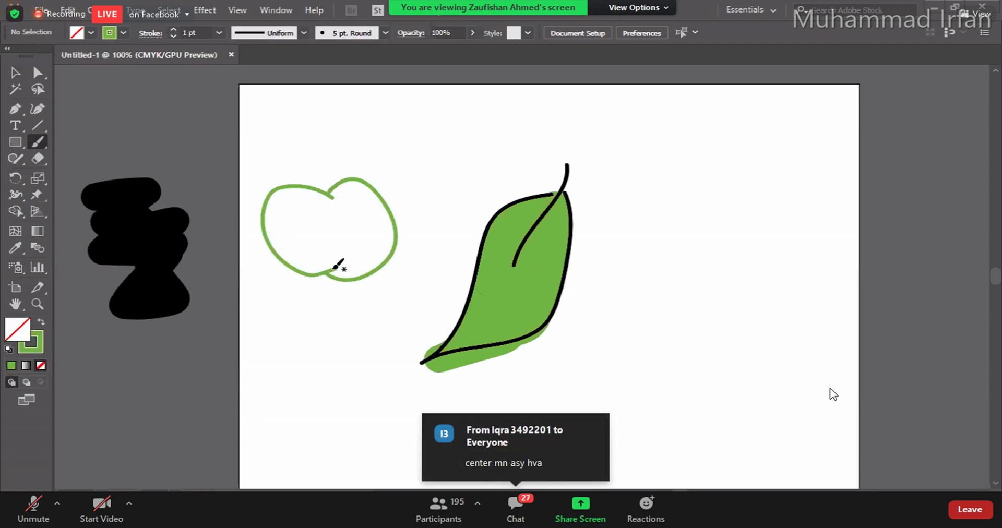
mouse_move(319, 189)
mouse_down()
mouse_move(314, 146)
mouse_move(332, 144)
mouse_move(319, 189)
mouse_move(337, 162)
mouse_move(391, 178)
mouse_move(321, 184)
mouse_up()
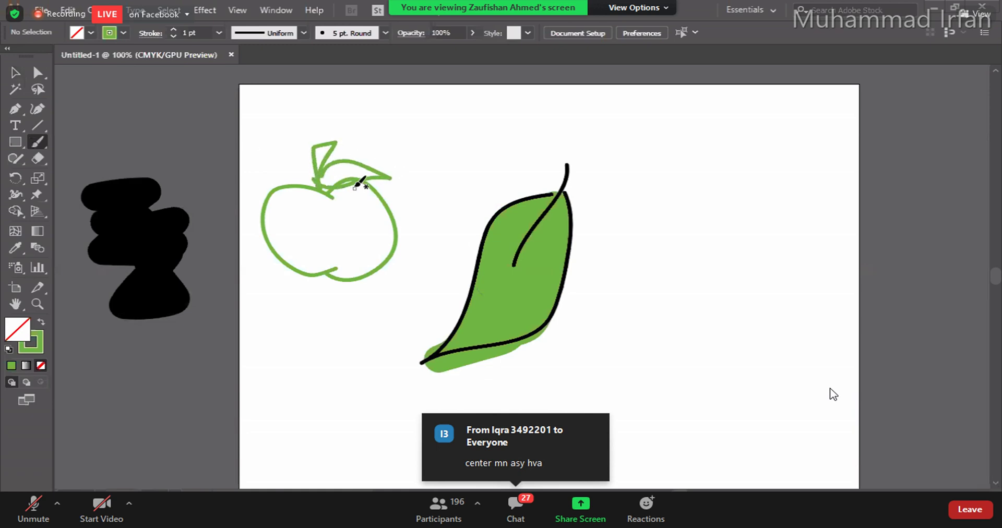
Step: Select both halves of the apple's body outline and change their stroke color to black, keeping no fill
click(15, 73)
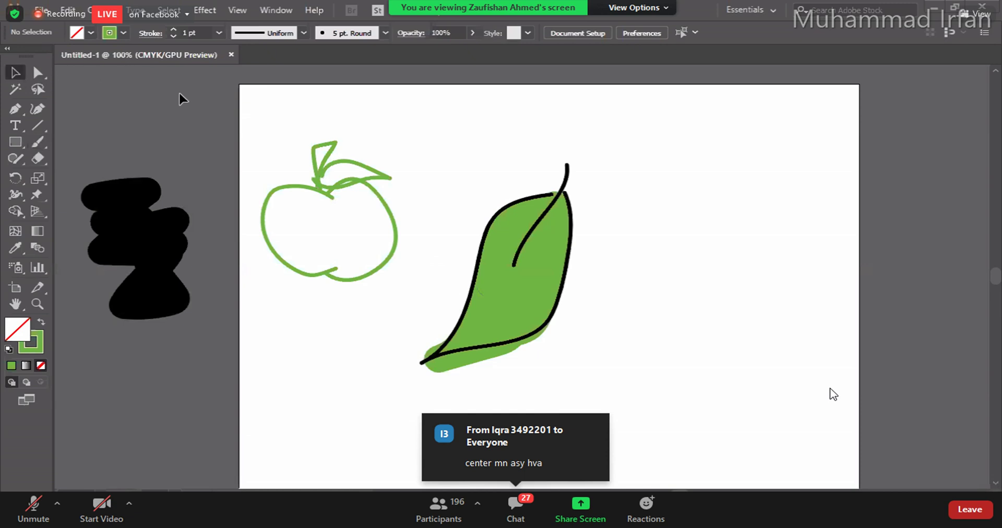
click(263, 228)
drag(302, 241, 287, 236)
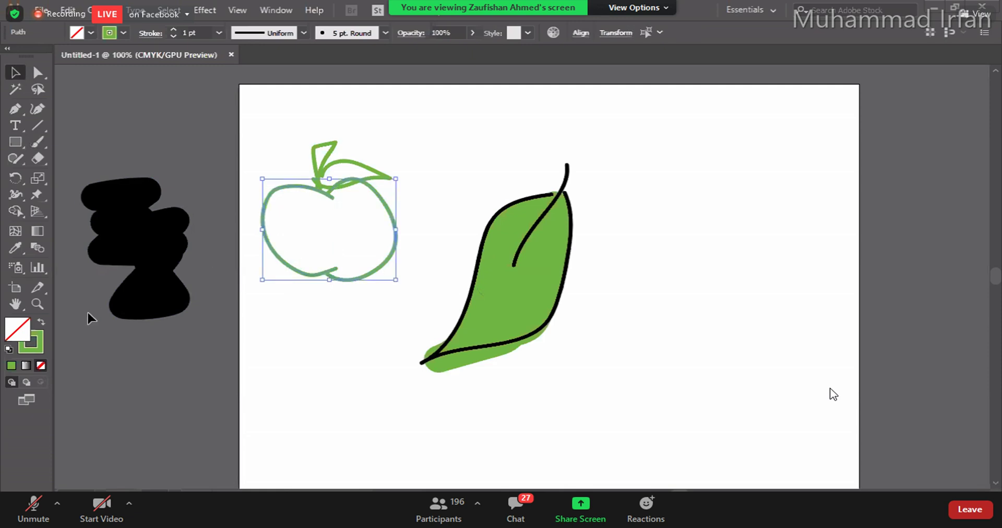
click(41, 324)
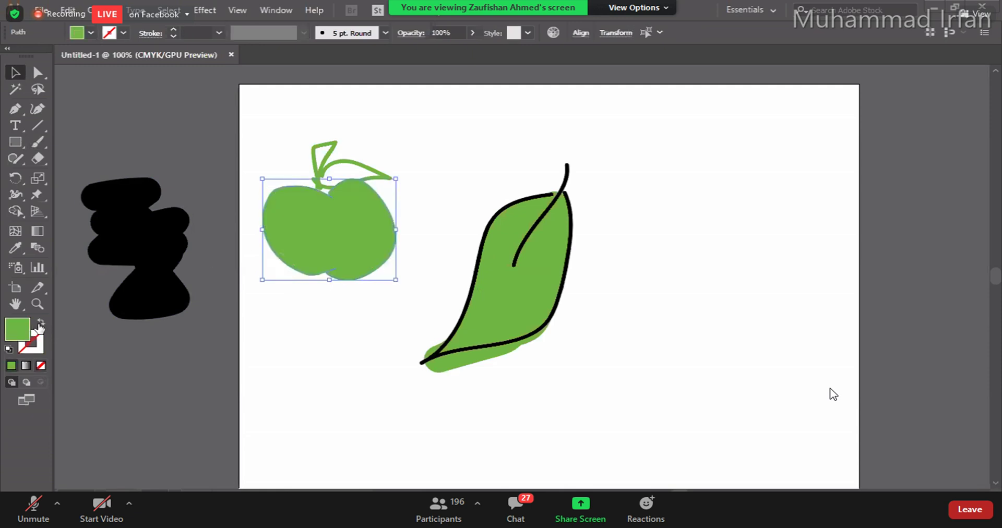
click(41, 323)
click(31, 342)
double_click(31, 342)
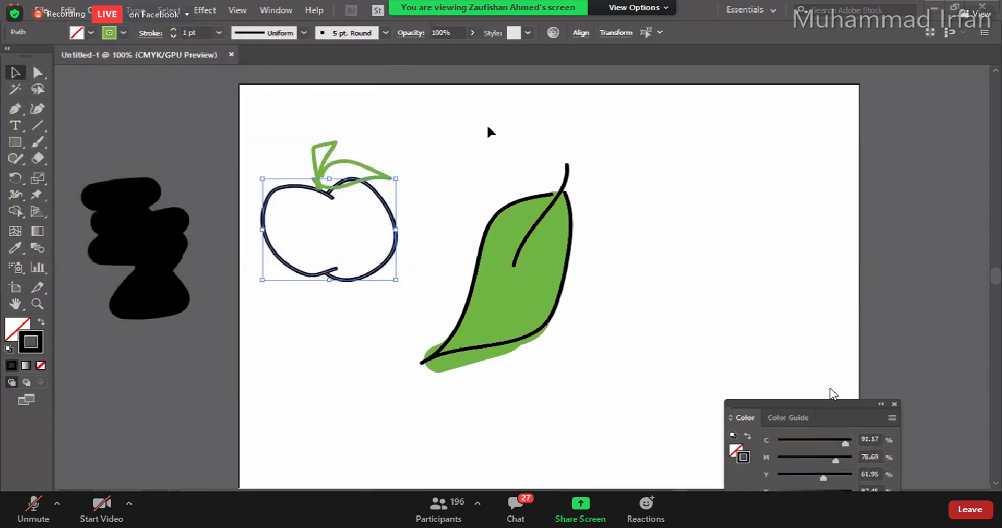
key(Return)
click(487, 125)
Step: Set the Blob Brush color to red EA2511 and paint the inside of the apple
drag(35, 142, 127, 159)
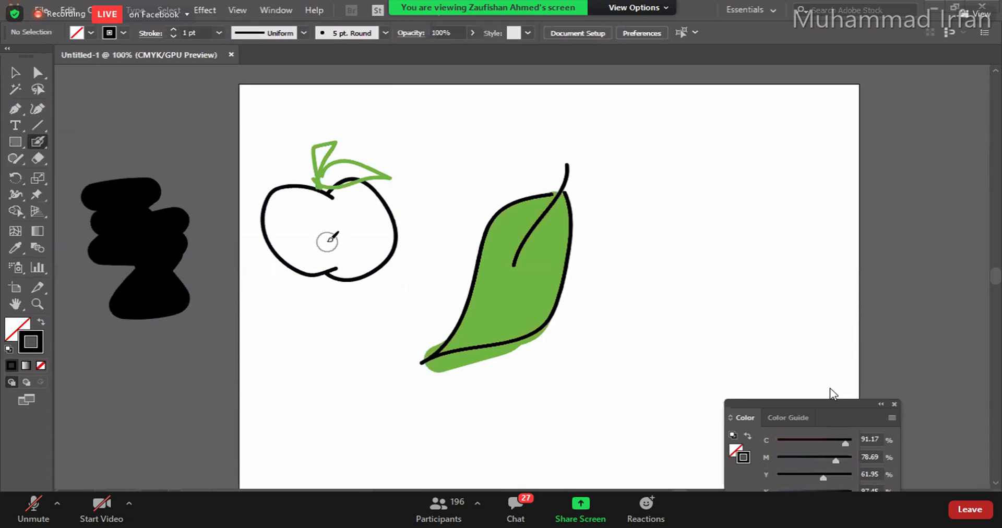
double_click(38, 343)
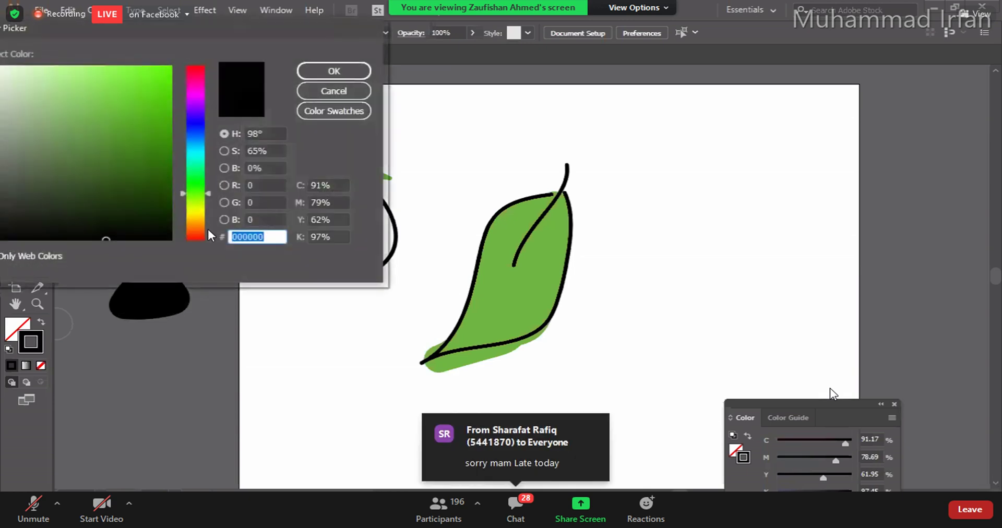
click(199, 235)
mouse_move(136, 96)
mouse_down()
mouse_move(151, 97)
mouse_move(145, 116)
mouse_move(162, 75)
mouse_up()
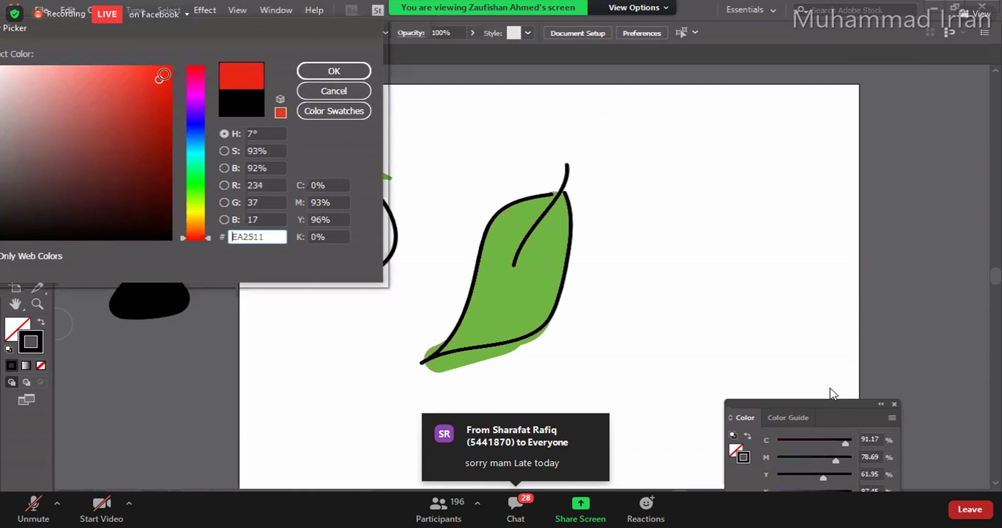
click(308, 70)
mouse_move(317, 215)
mouse_down()
mouse_move(300, 204)
mouse_move(361, 197)
mouse_move(381, 227)
mouse_move(372, 257)
mouse_move(294, 249)
mouse_move(276, 217)
mouse_move(288, 197)
mouse_move(333, 244)
mouse_move(369, 237)
mouse_move(337, 240)
mouse_move(353, 224)
mouse_up()
Step: Send the red apple fill behind its black outline and deselect it
click(16, 72)
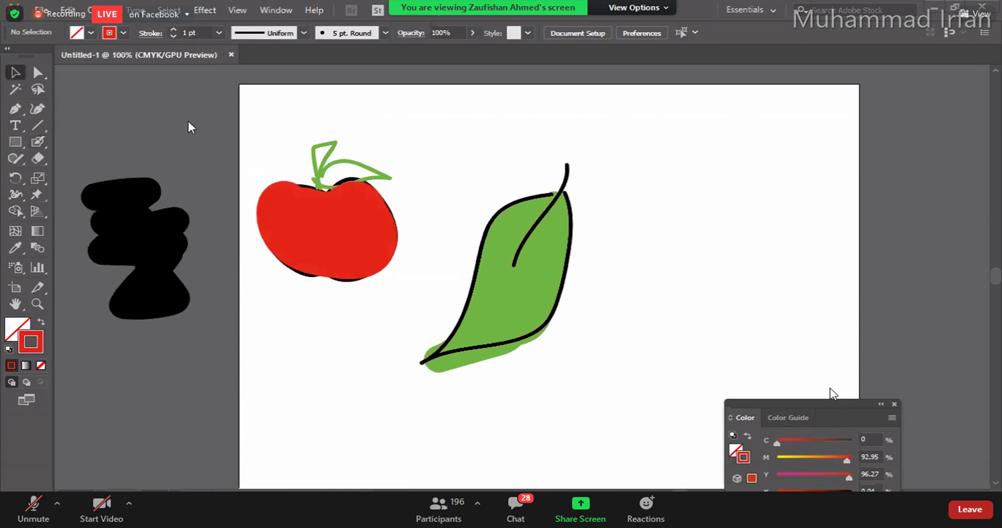
click(328, 244)
key(ctrl+shift+bracketleft)
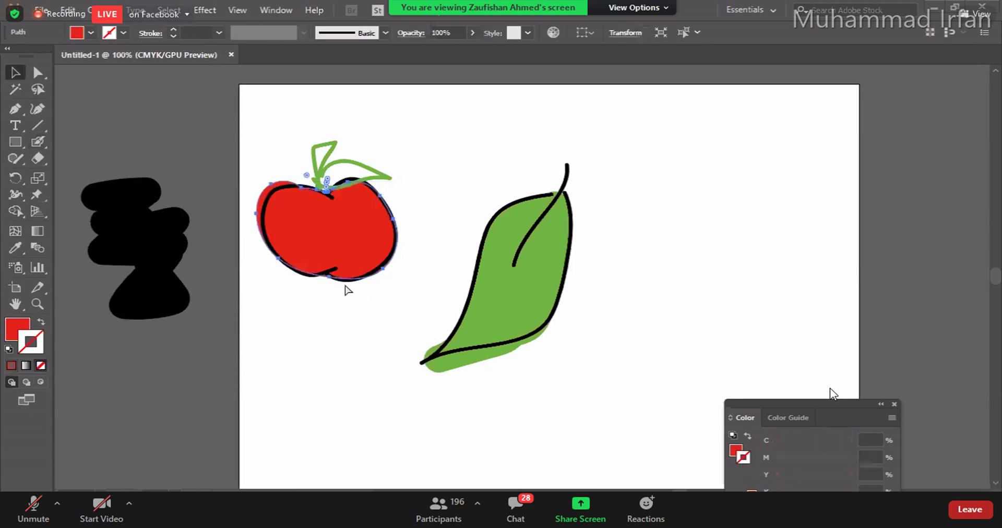
click(348, 344)
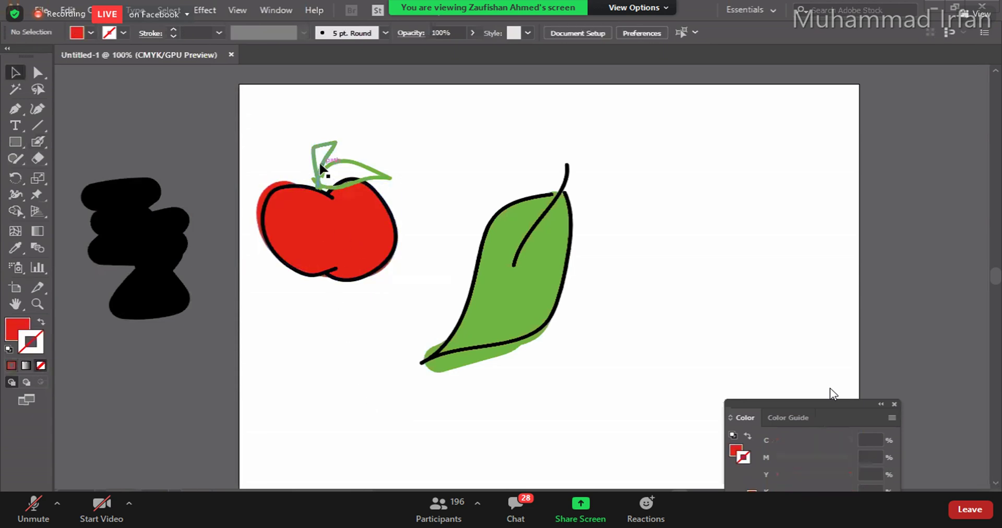
Step: Select the apple's stem outline and set its stroke color to near-black 010200
click(38, 142)
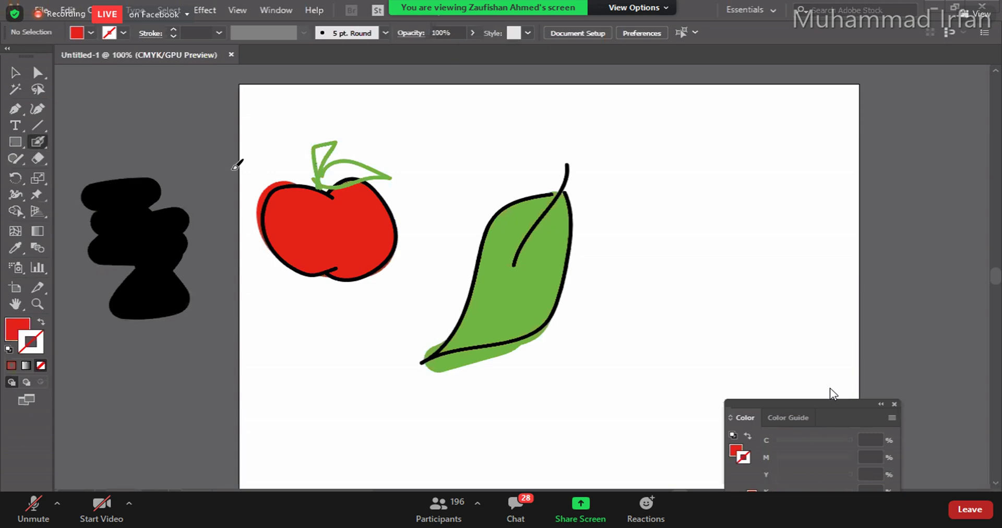
click(15, 73)
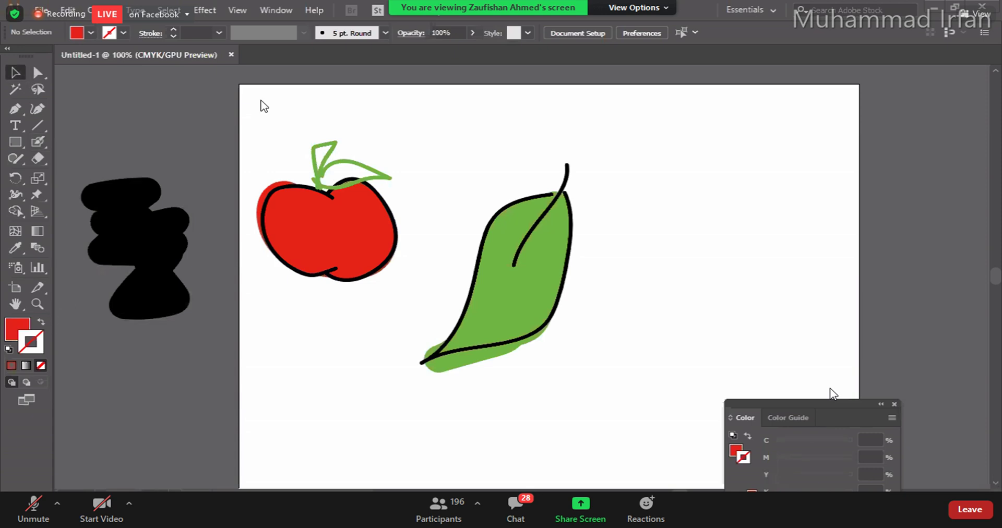
click(316, 152)
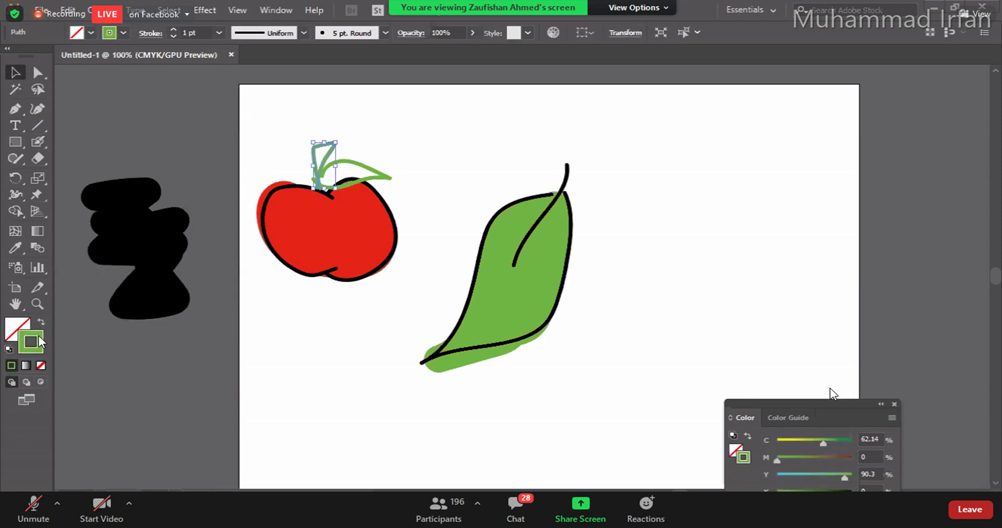
click(152, 239)
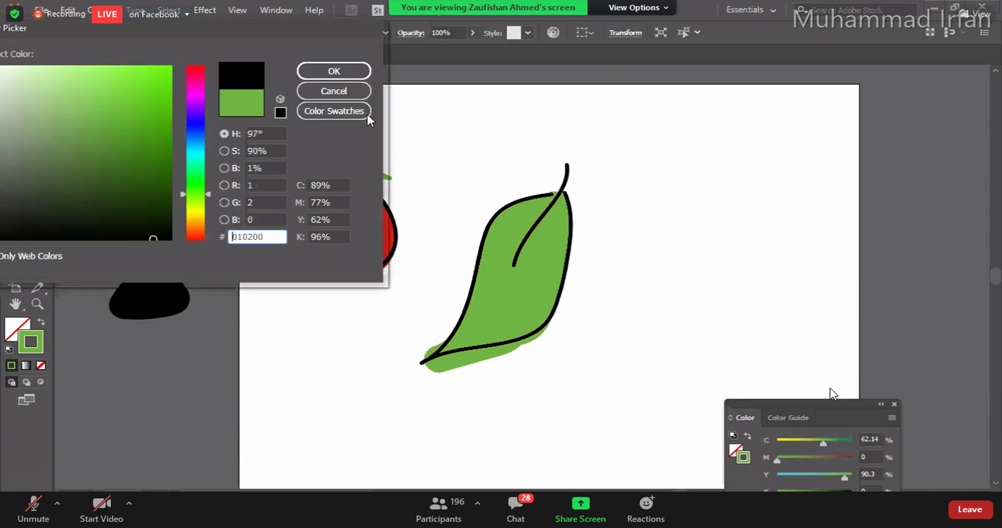
click(358, 76)
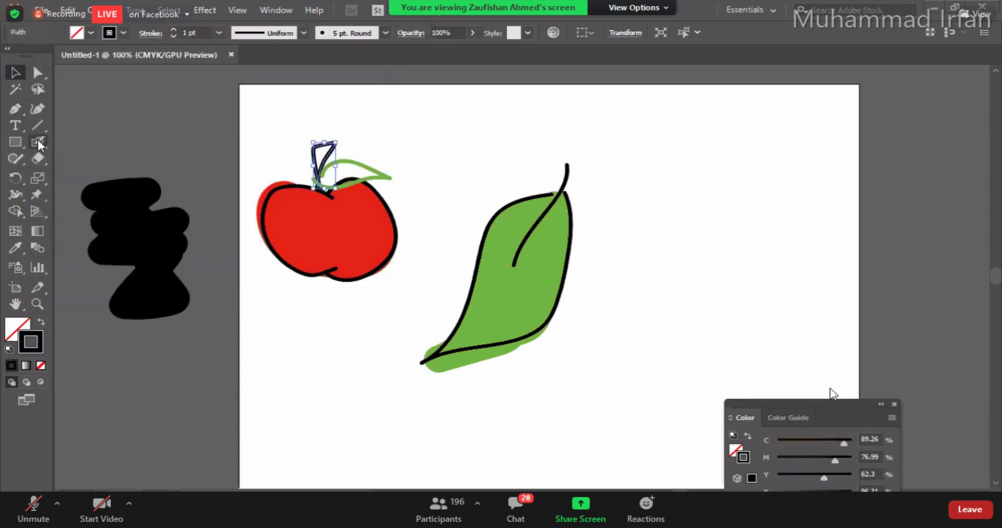
Step: Try setting the Blob Brush color to brown 894F0A with the stem still selected, and undo the color change
drag(46, 139, 63, 158)
double_click(35, 336)
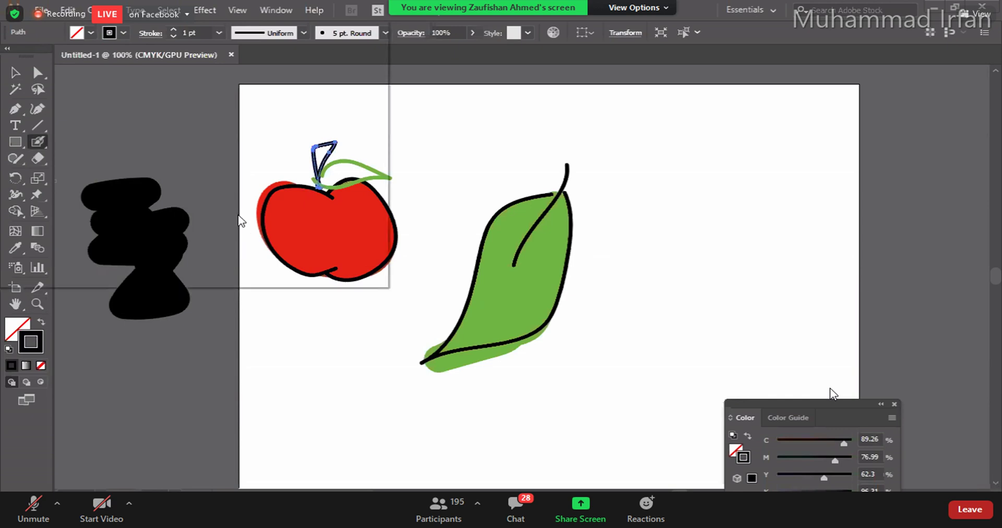
drag(195, 232, 194, 224)
click(160, 145)
click(360, 71)
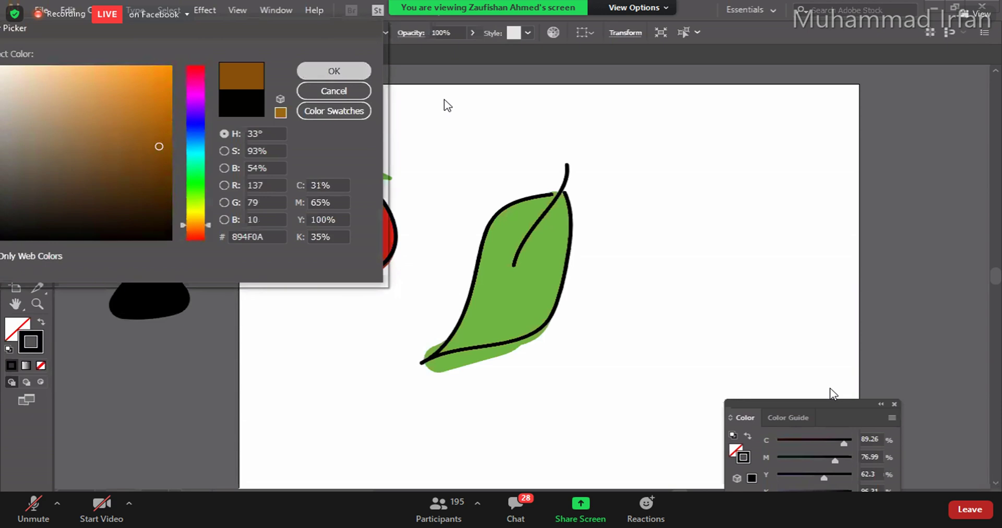
key(ctrl+z)
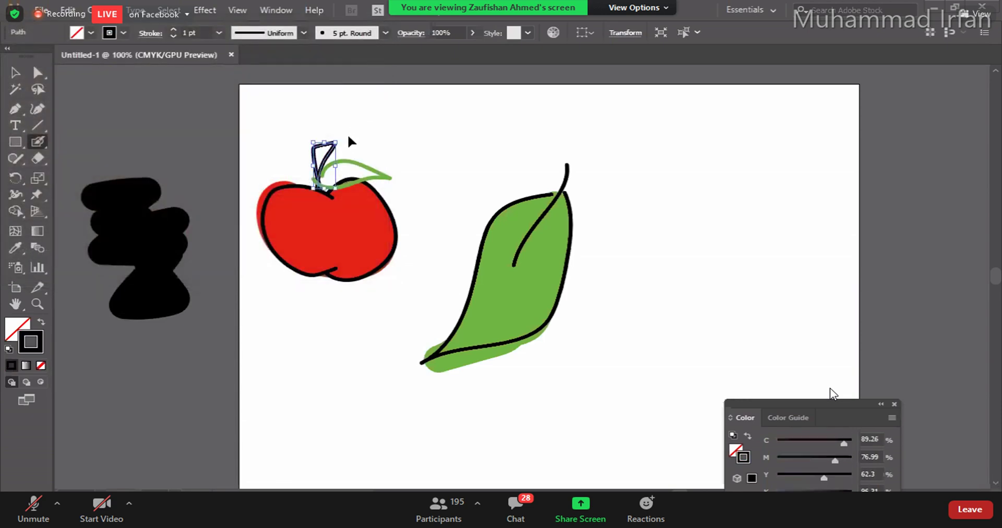
Step: Deselect the stem, set the Blob Brush color to brown B2660B and paint the inside of the apple's stem
key(v)
click(183, 101)
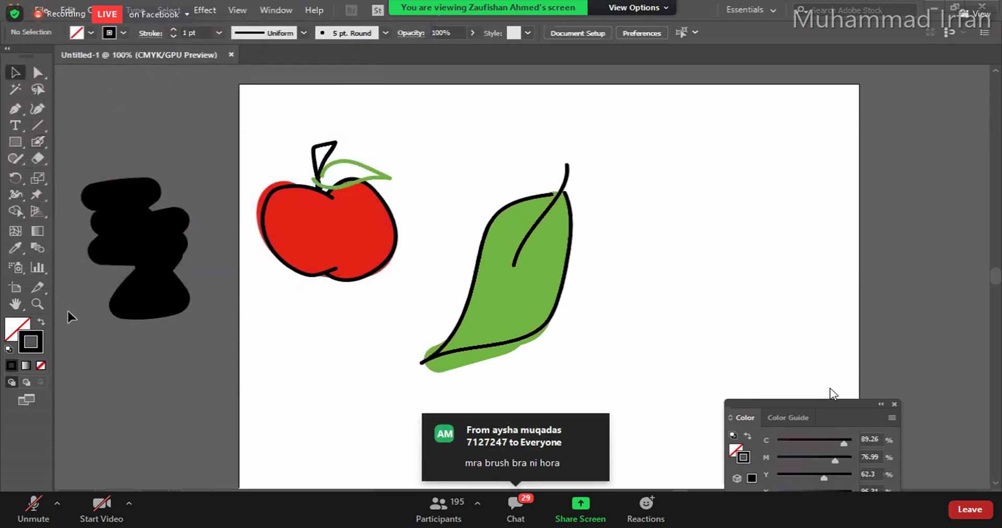
click(38, 142)
double_click(42, 343)
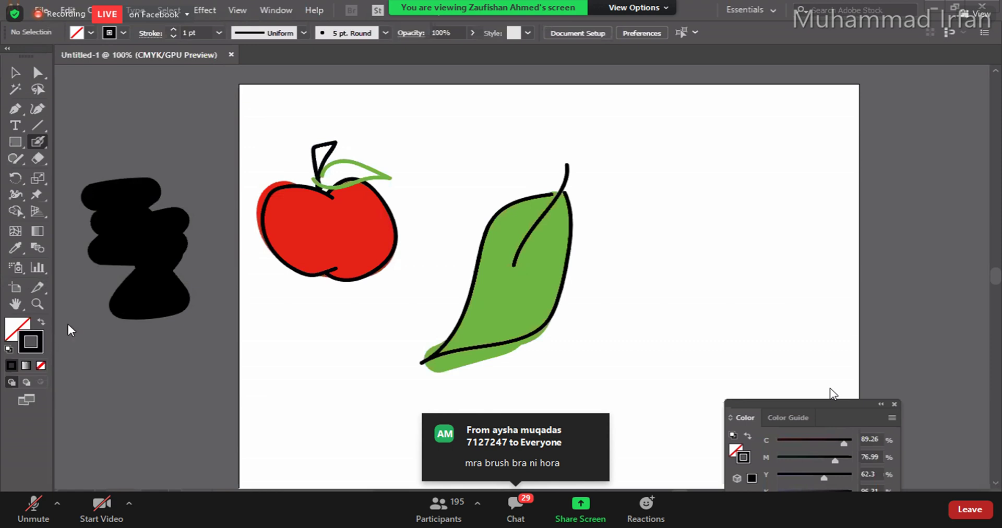
drag(194, 155, 194, 224)
click(159, 87)
drag(159, 88, 163, 118)
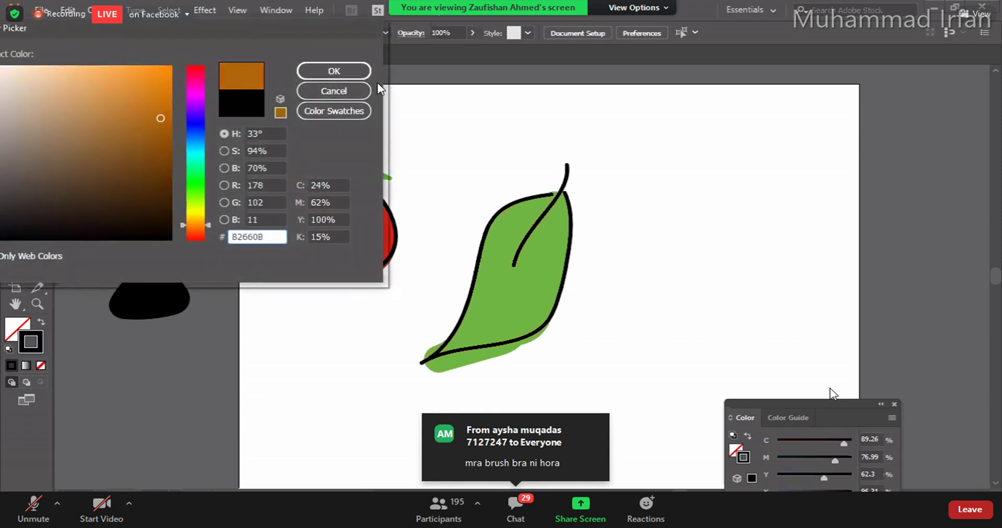
click(334, 70)
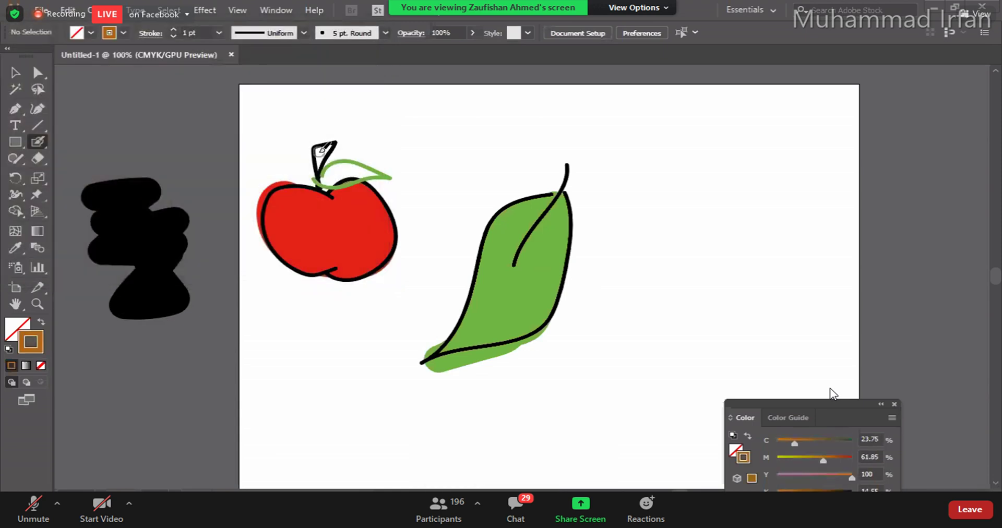
drag(318, 151, 334, 145)
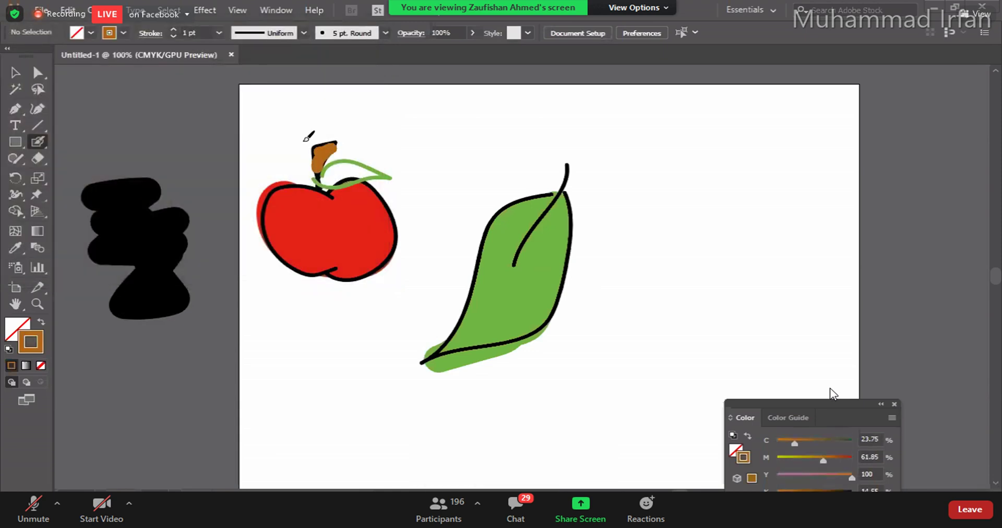
Step: Send the brown stem fill behind its black outline and deselect it
click(16, 74)
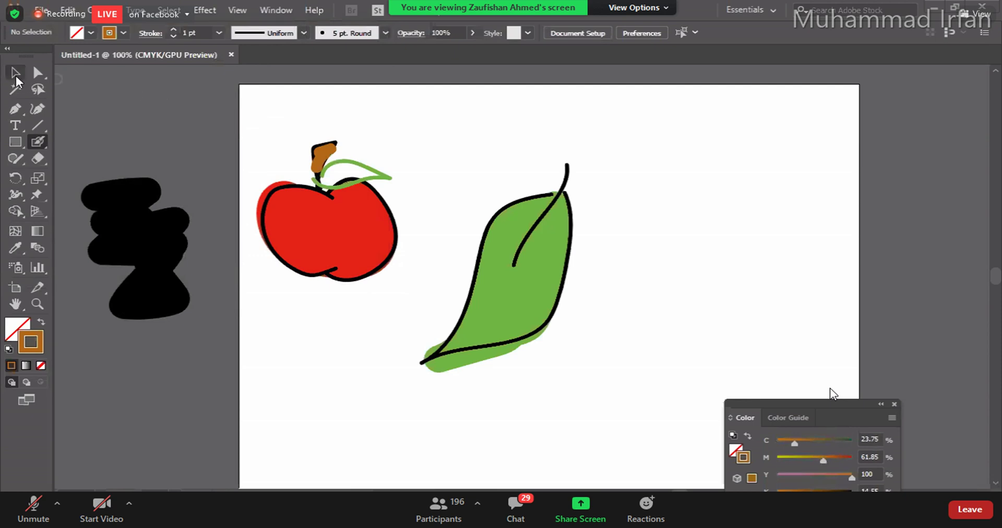
click(328, 157)
click(268, 133)
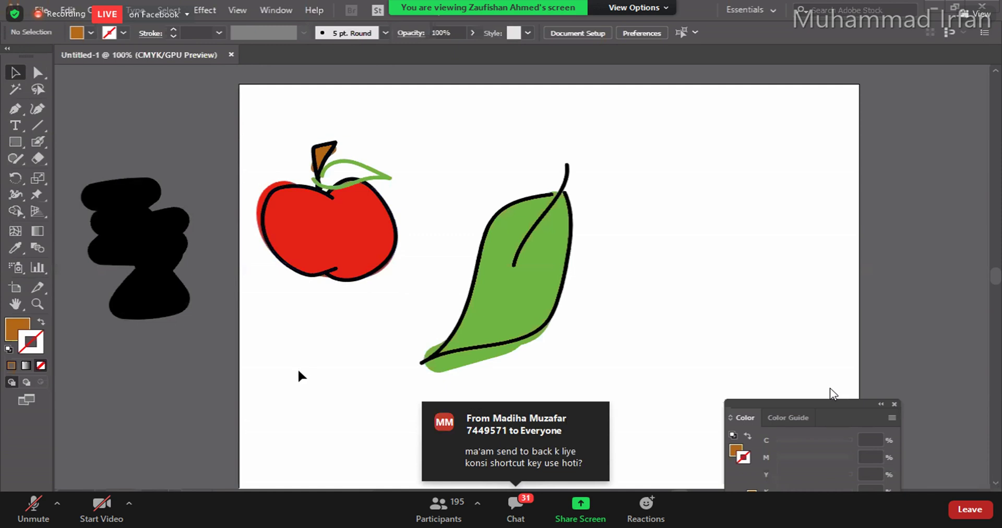
Step: Swap the fill and stroke of the small leaf on the apple so that it is filled green
click(360, 163)
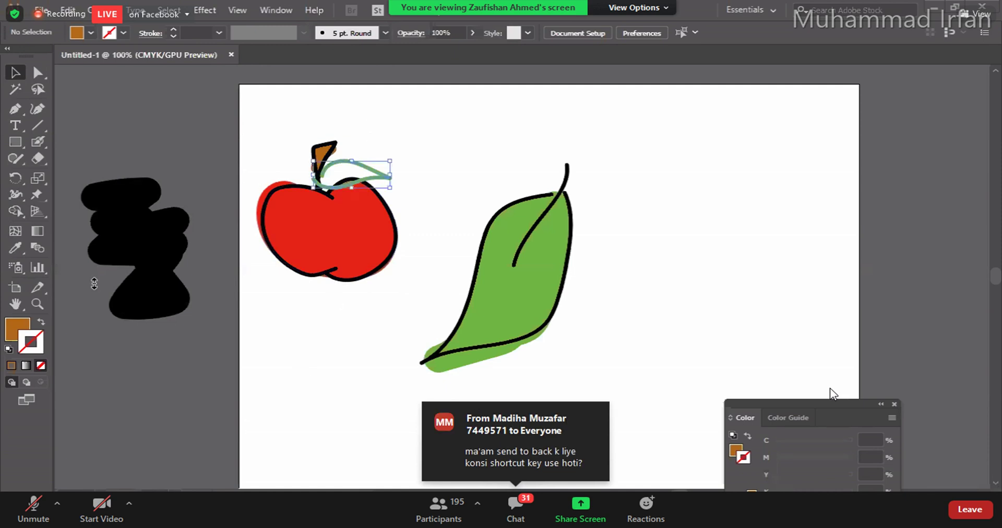
click(41, 323)
click(374, 384)
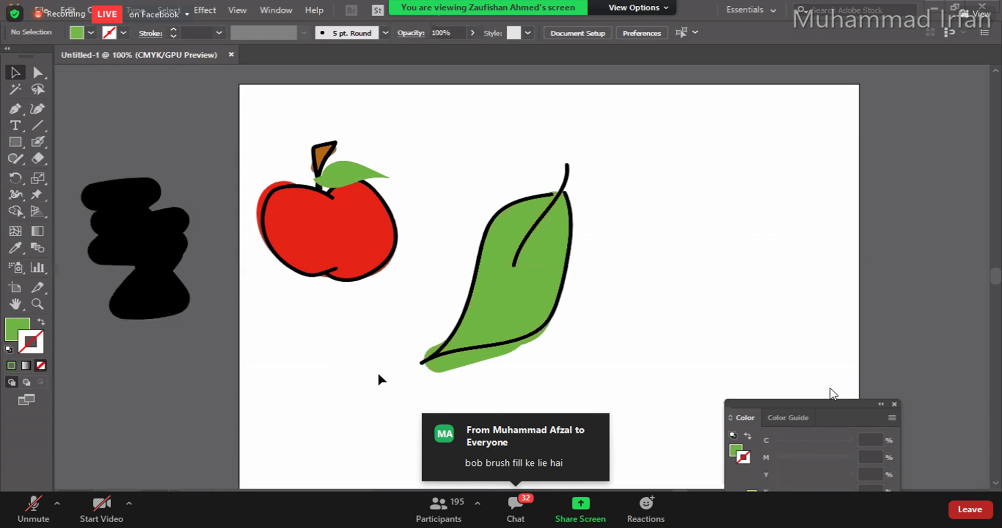
Step: Bring the red apple fill in front of its black outline and send it backward behind the outline again
key(ctrl+minus)
key(ctrl+minus)
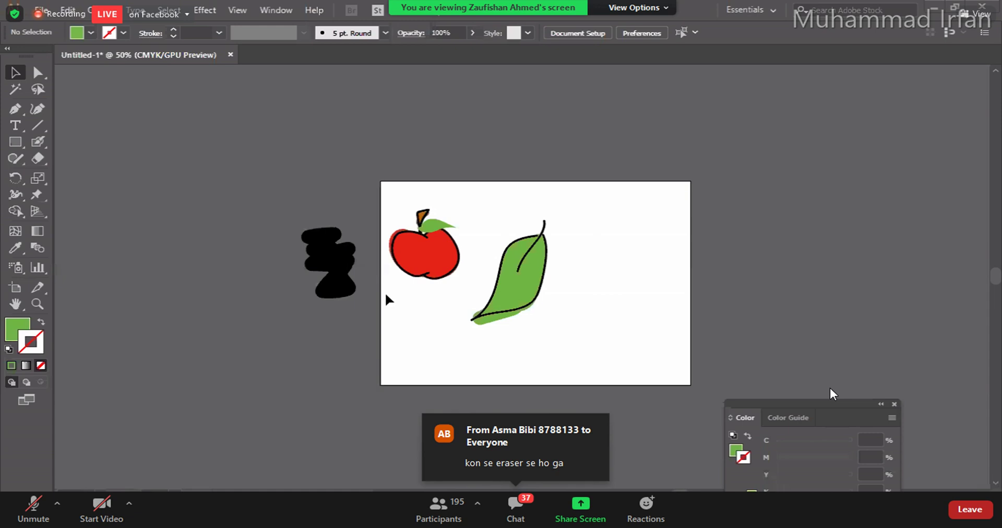
key(ctrl+equal)
key(ctrl+equal)
click(352, 232)
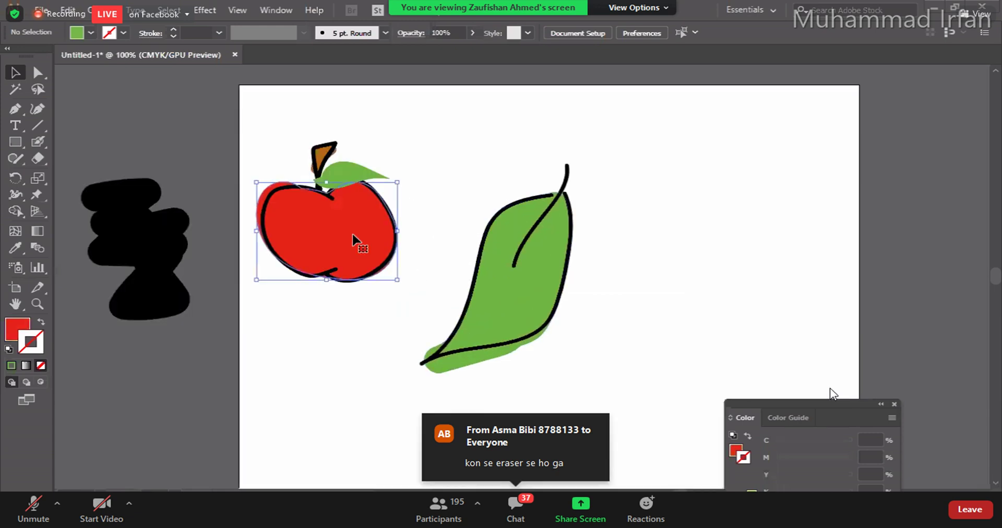
key(ctrl+shift+bracketright)
click(239, 342)
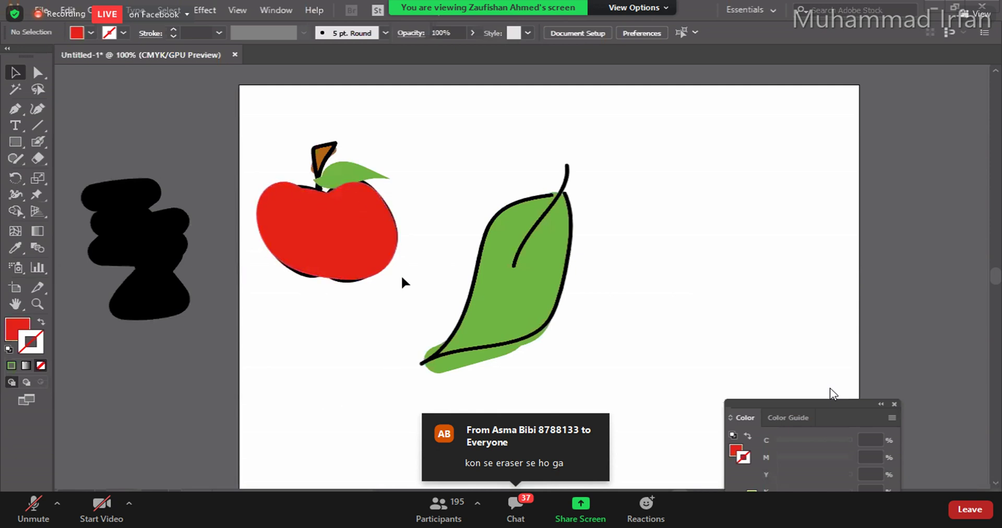
click(334, 245)
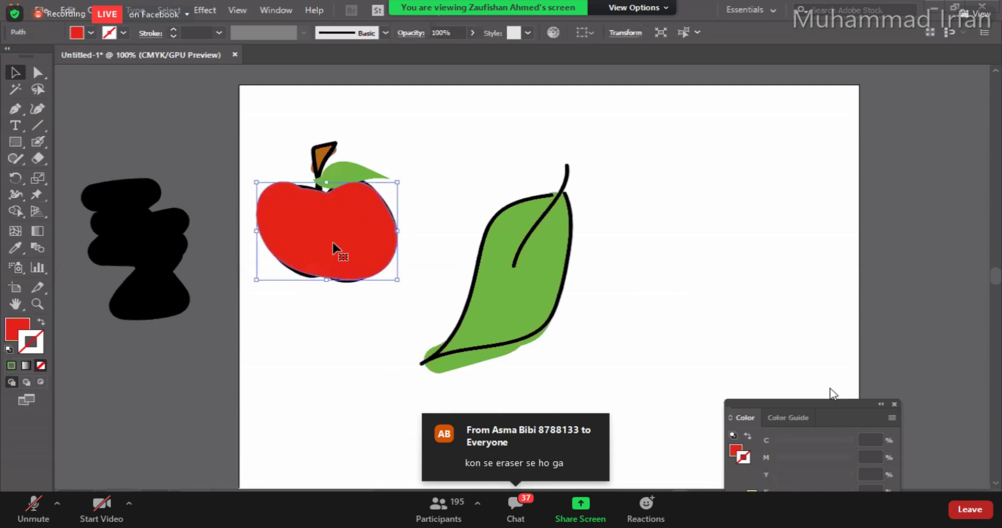
key(ctrl+bracketleft)
click(292, 330)
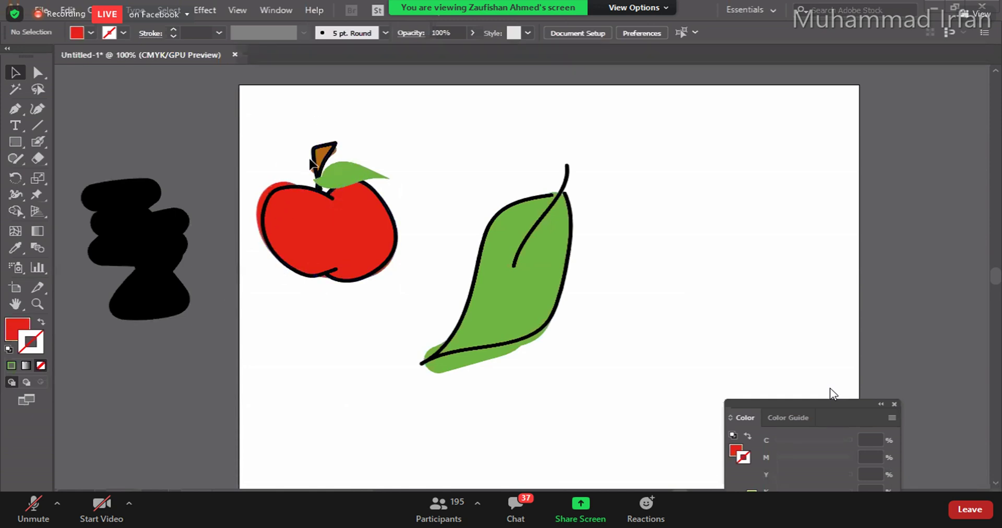
click(265, 197)
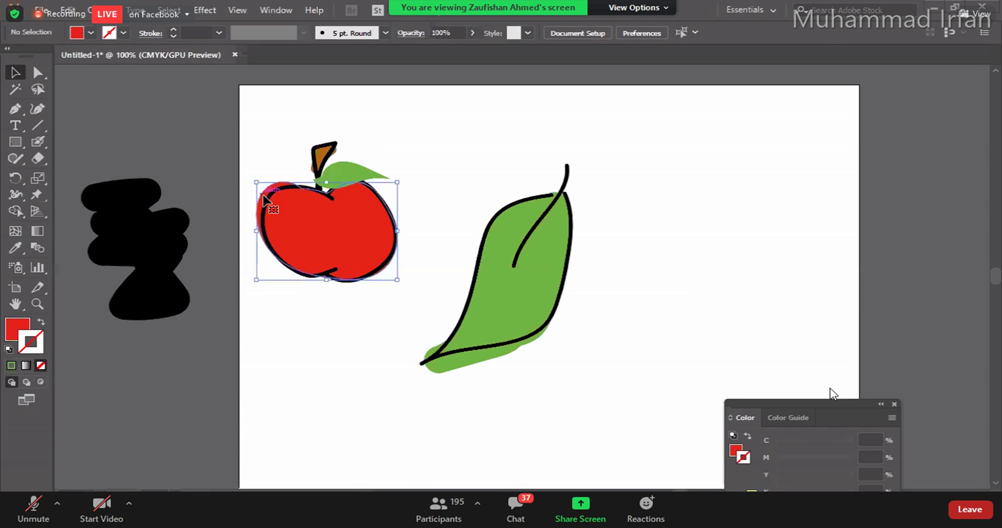
click(43, 156)
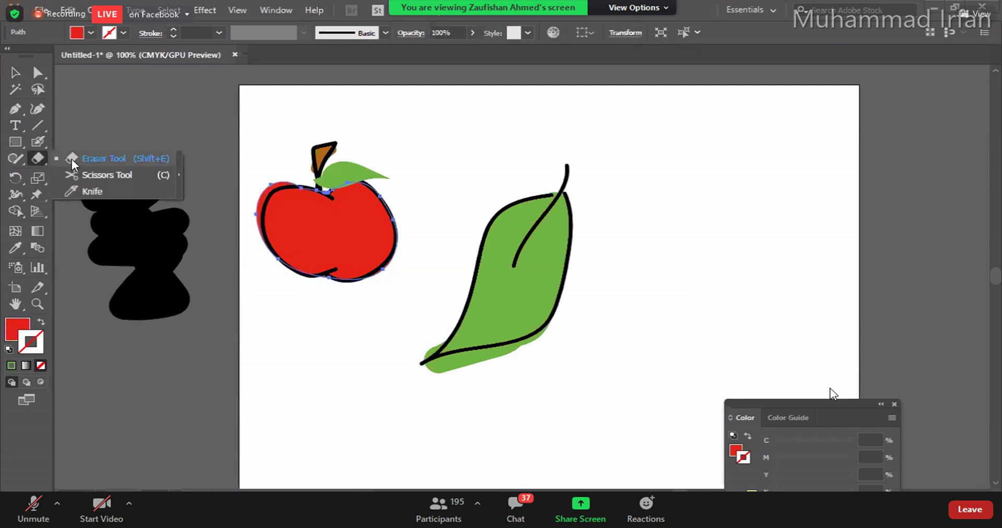
click(19, 163)
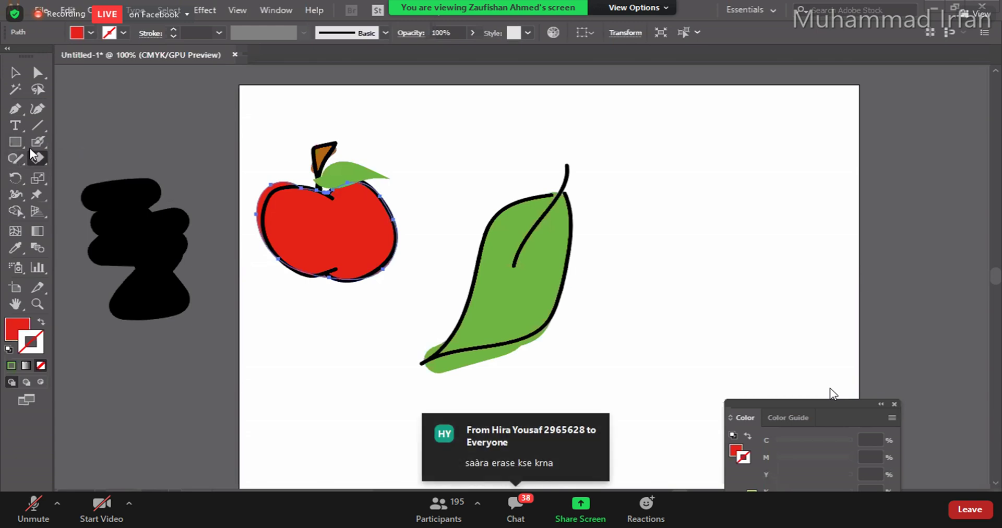
click(17, 78)
click(161, 107)
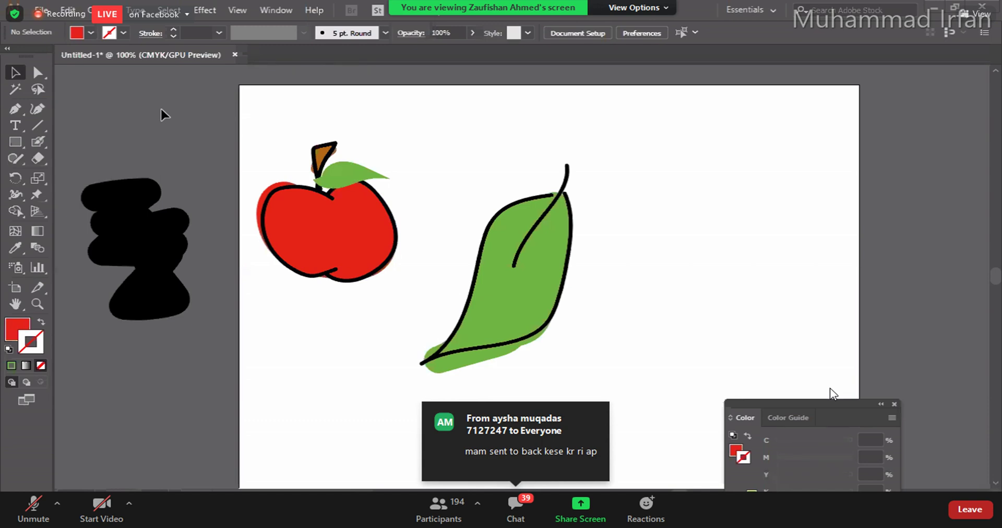
Step: Bring the red apple fill to the front and review the Arrange options for stacking order
click(286, 223)
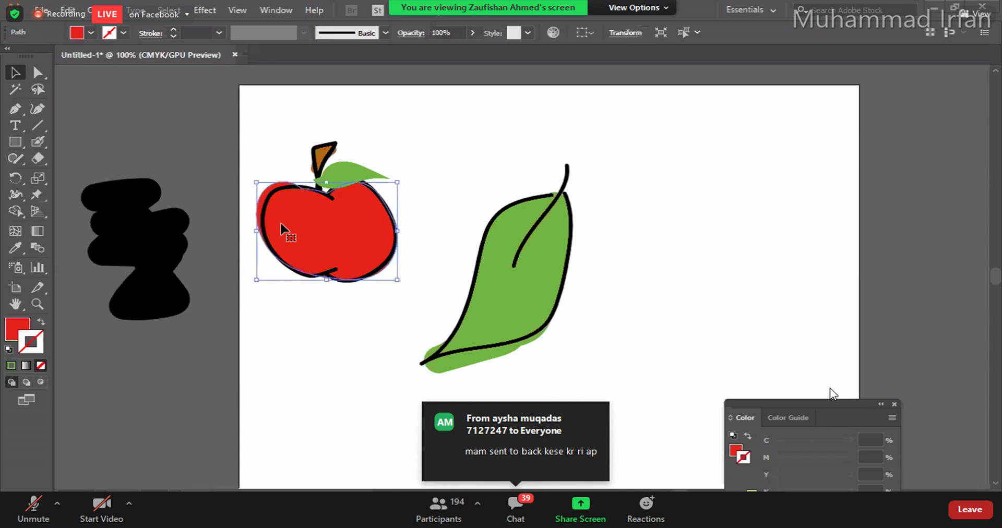
key(ctrl+shift+bracketright)
right_click(307, 230)
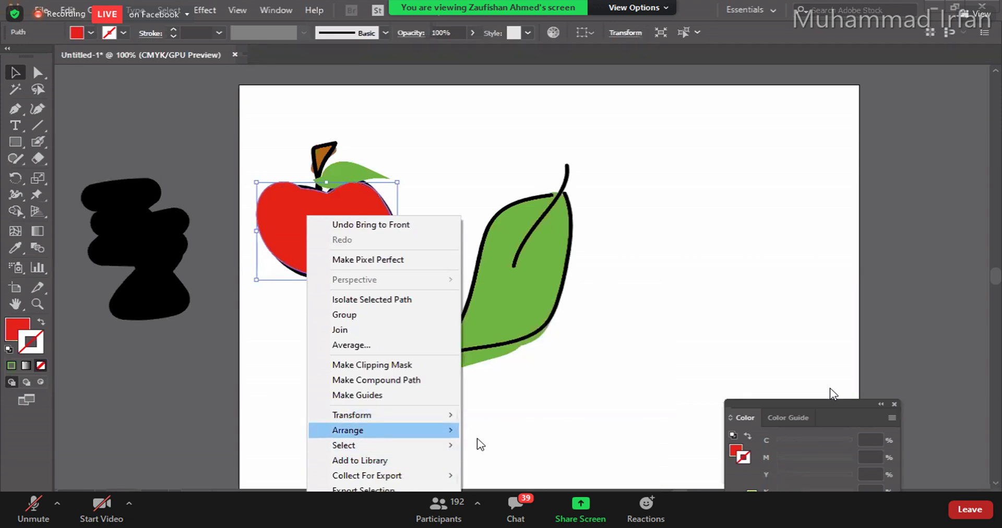
mouse_move(449, 431)
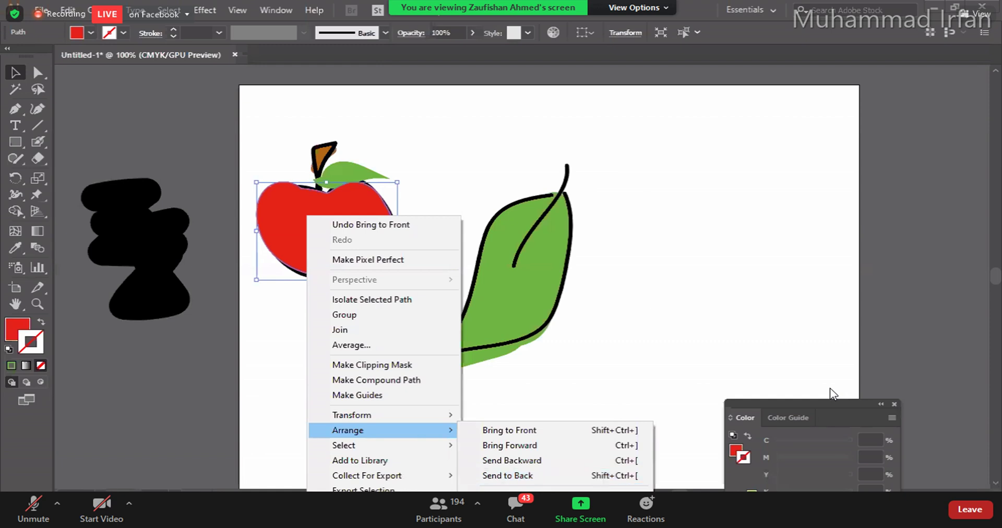
click(830, 389)
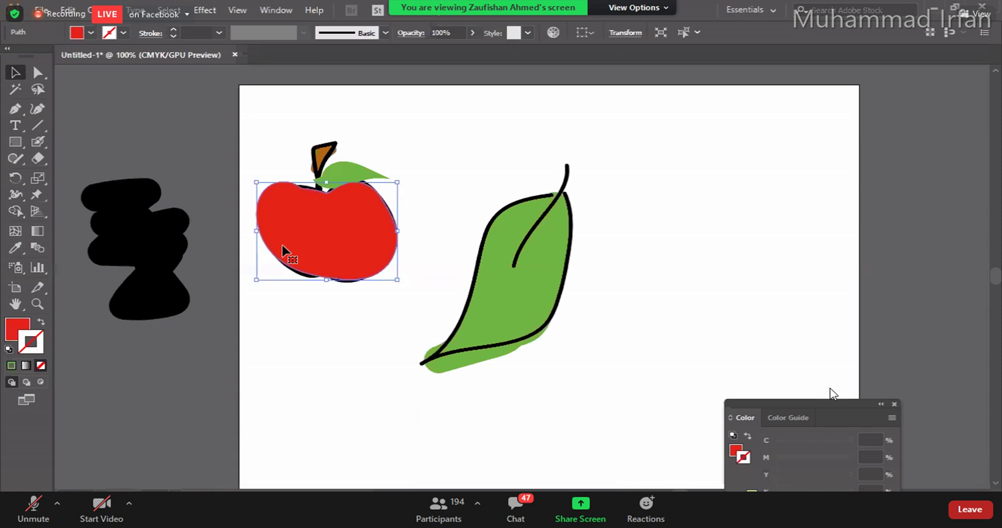
Step: Change the apple's fill color to yellow with C 21.13, M 0 and Y 89.94, and deselect it
double_click(11, 328)
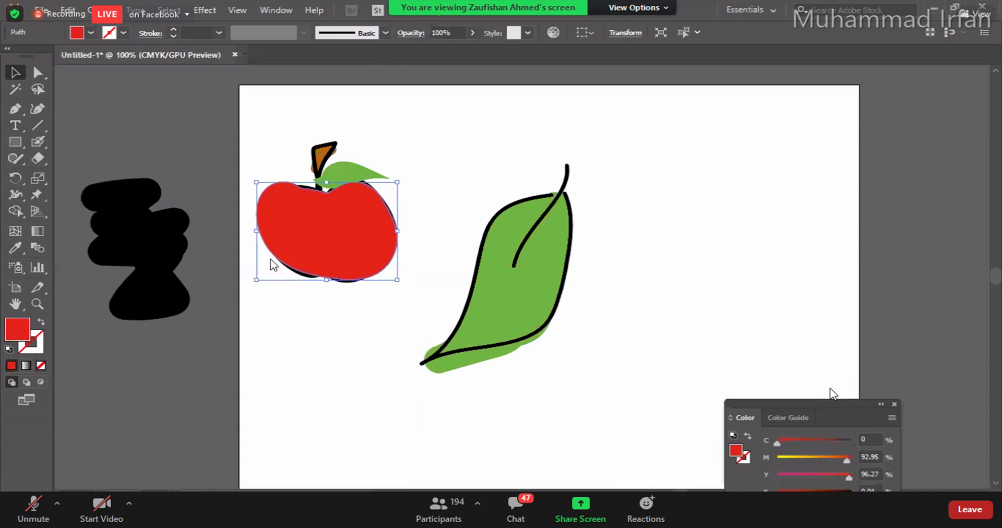
drag(190, 118, 194, 210)
click(313, 70)
click(319, 329)
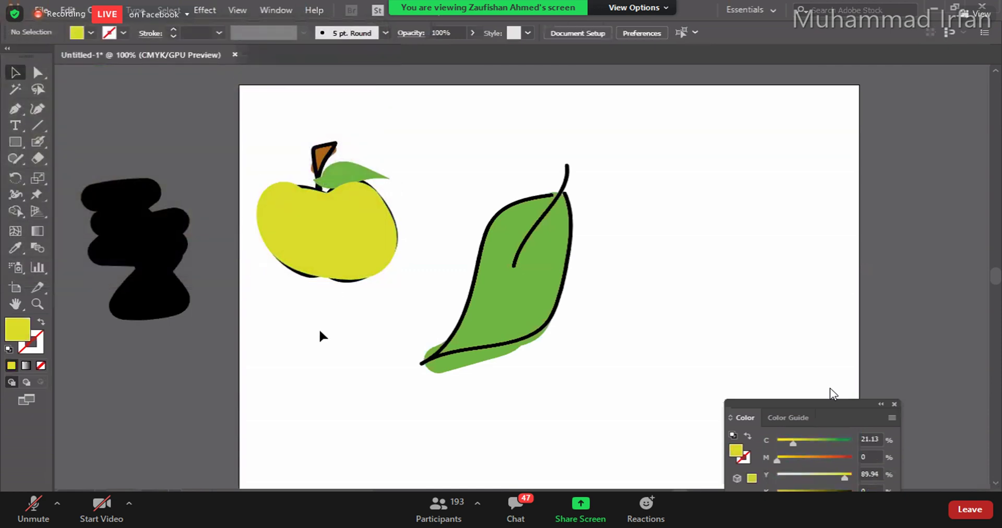
Step: Send the yellow apple fill to the back behind its black outline and deselect it
click(322, 230)
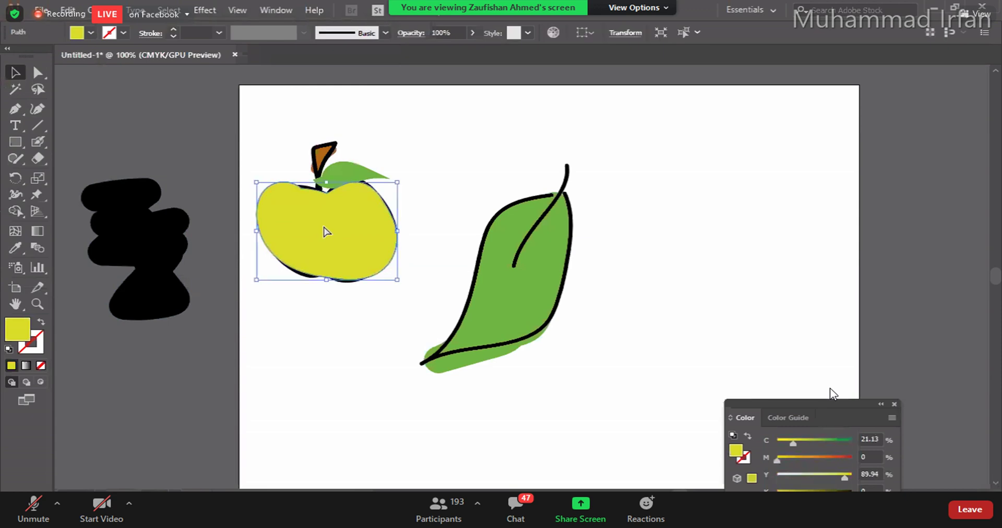
key(ctrl+shift+bracketleft)
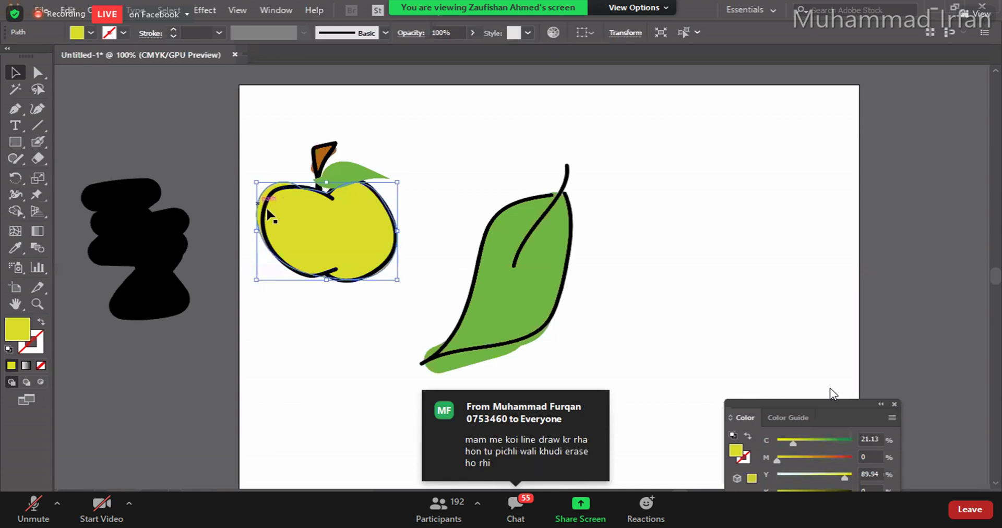
right_click(299, 234)
mouse_move(364, 431)
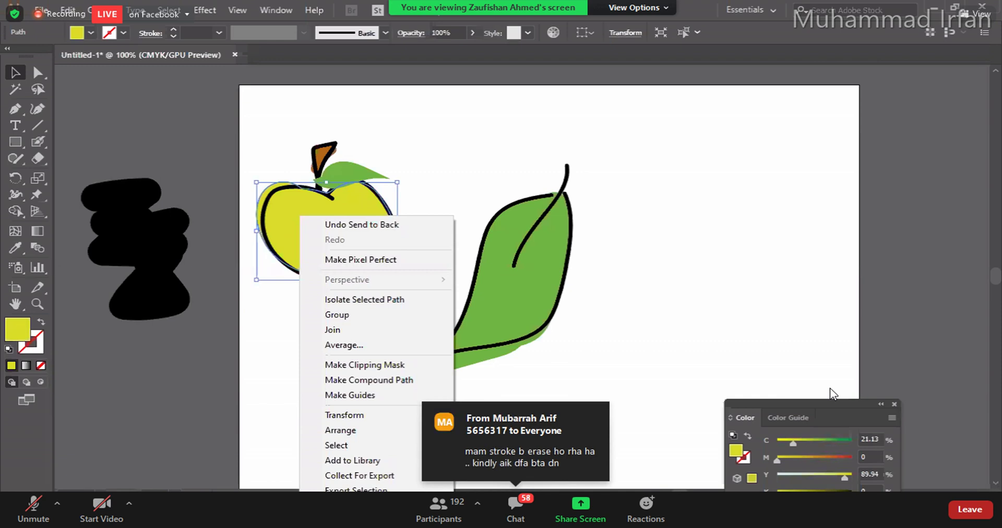
click(168, 383)
click(168, 384)
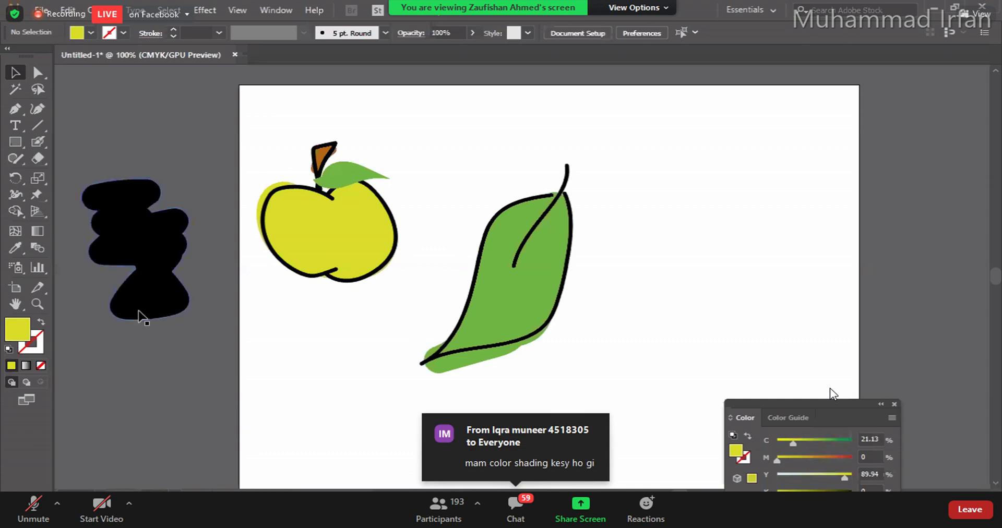
Step: Set the fill to none and draw an S-shaped yellow stroke beside the large leaf with the Paintbrush tool
click(41, 366)
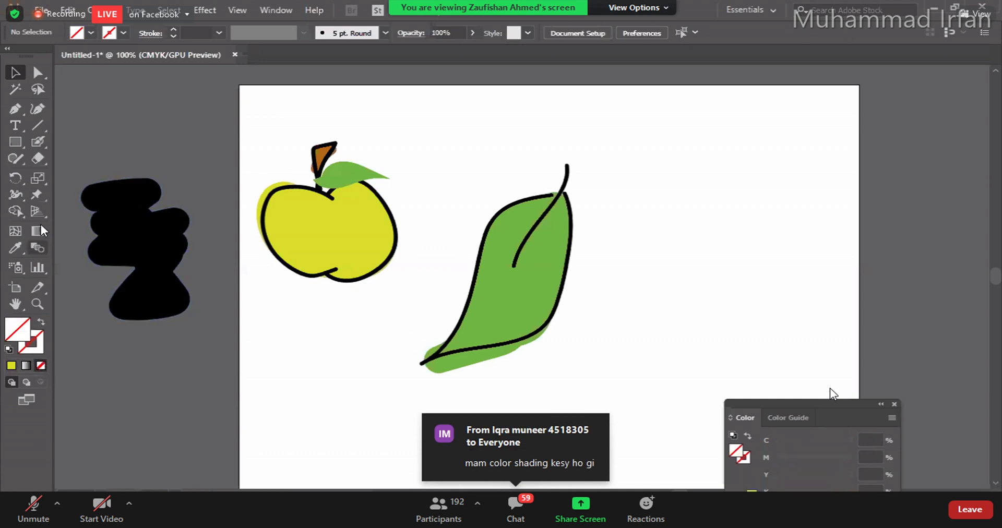
drag(37, 141, 73, 140)
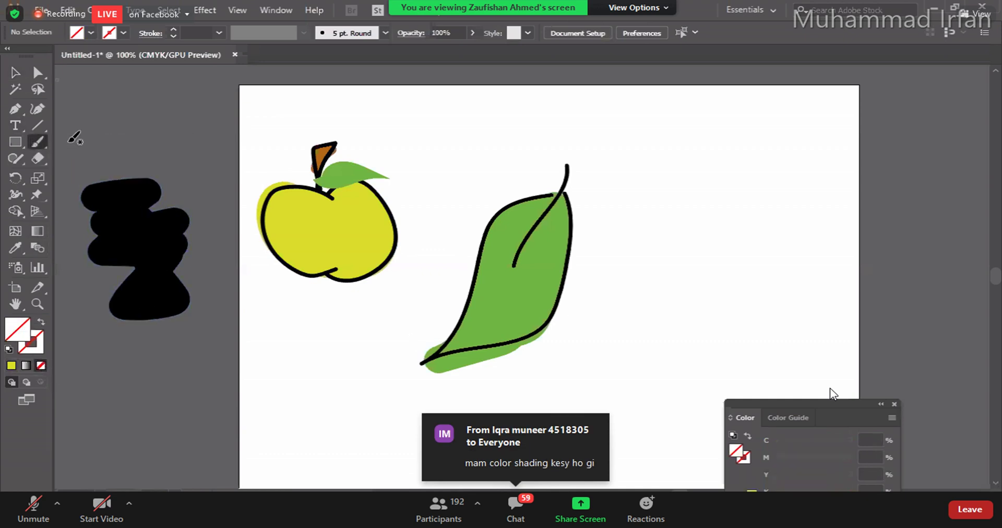
drag(696, 170, 609, 401)
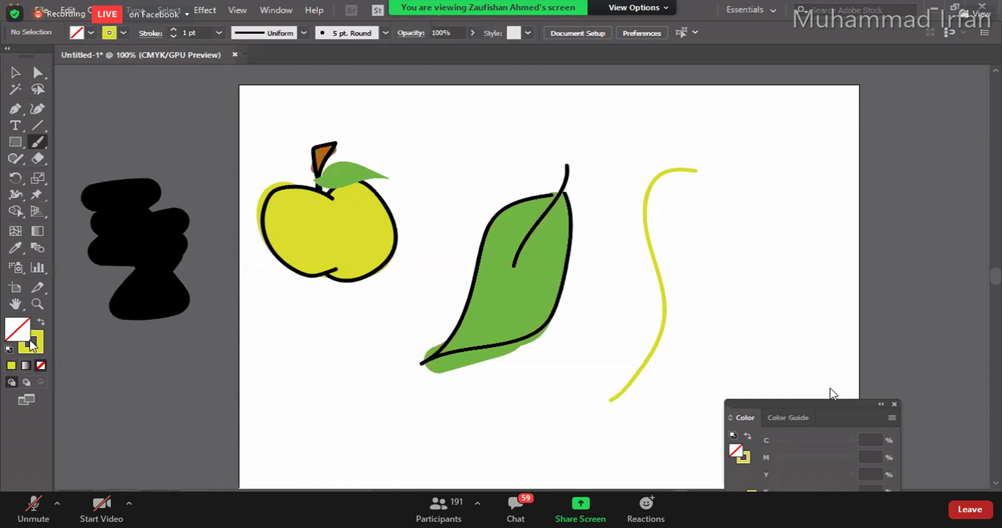
mouse_move(41, 143)
mouse_down()
mouse_move(119, 143)
mouse_move(80, 156)
mouse_move(105, 158)
mouse_move(90, 148)
mouse_up()
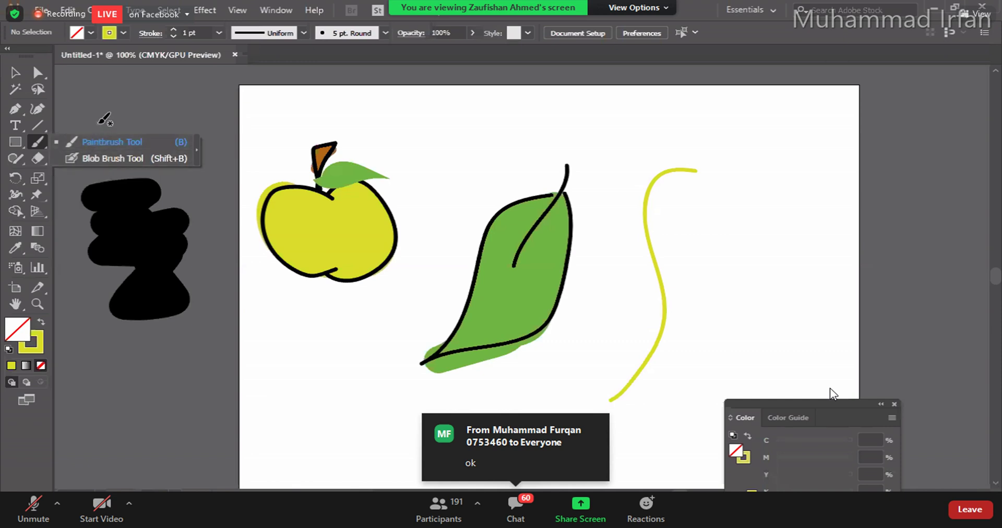
Step: Move the yellow S-shaped stroke to the artboard's left edge, beside the black scribble, and deselect it
click(16, 73)
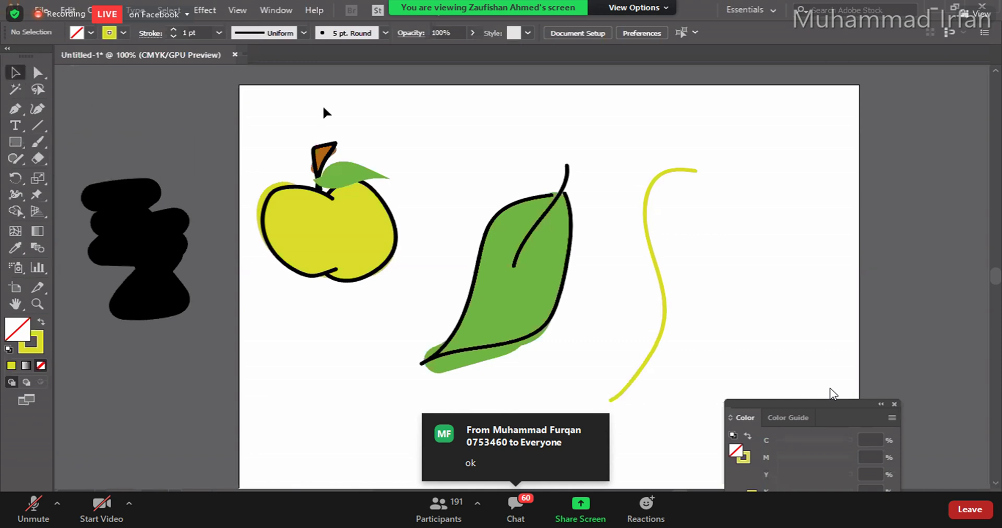
drag(646, 208, 208, 311)
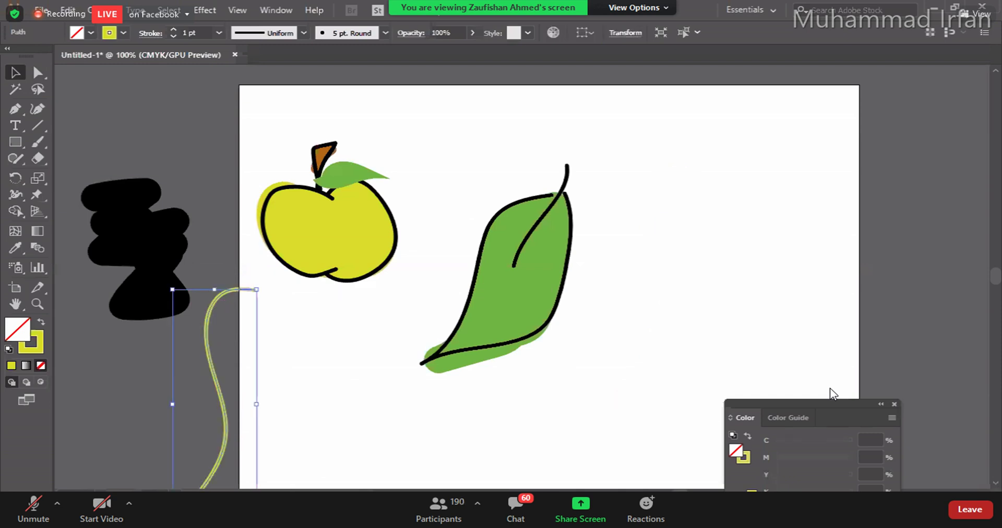
click(243, 121)
drag(592, 368, 511, 372)
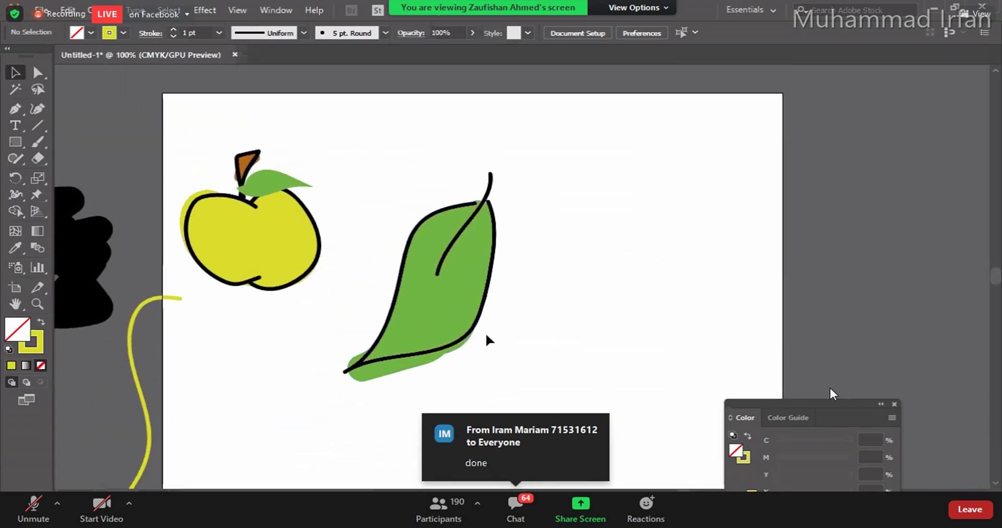
Step: Delete all the artwork on and around the artboard and activate the Paintbrush tool
drag(80, 146, 546, 444)
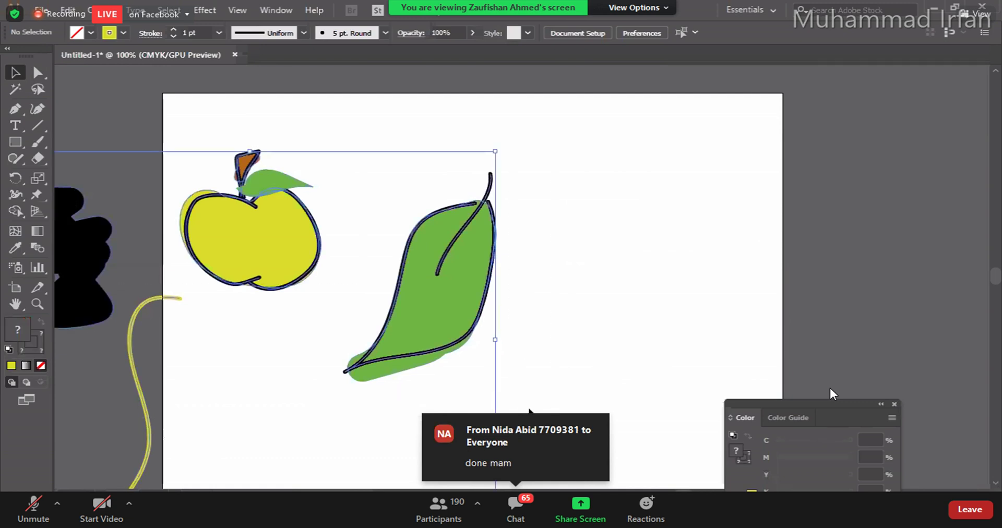
key(Delete)
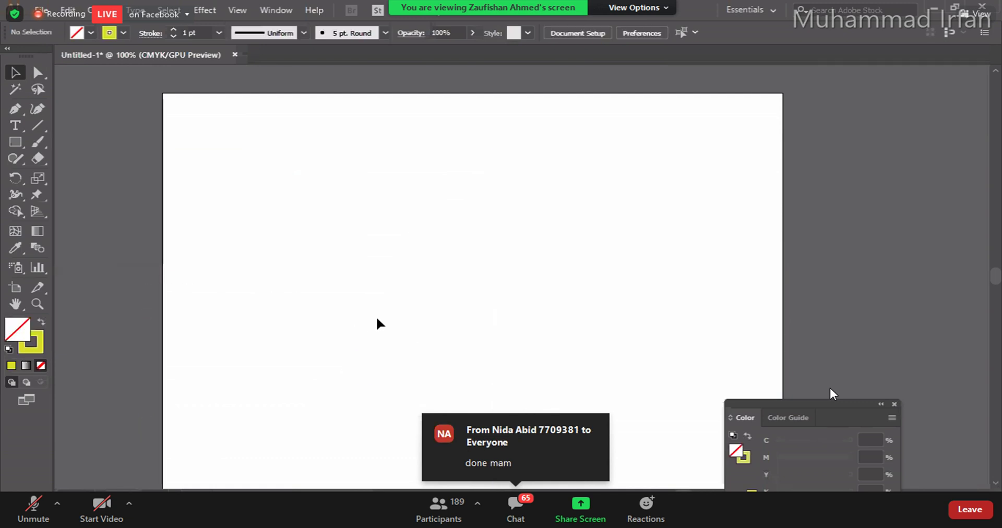
click(36, 140)
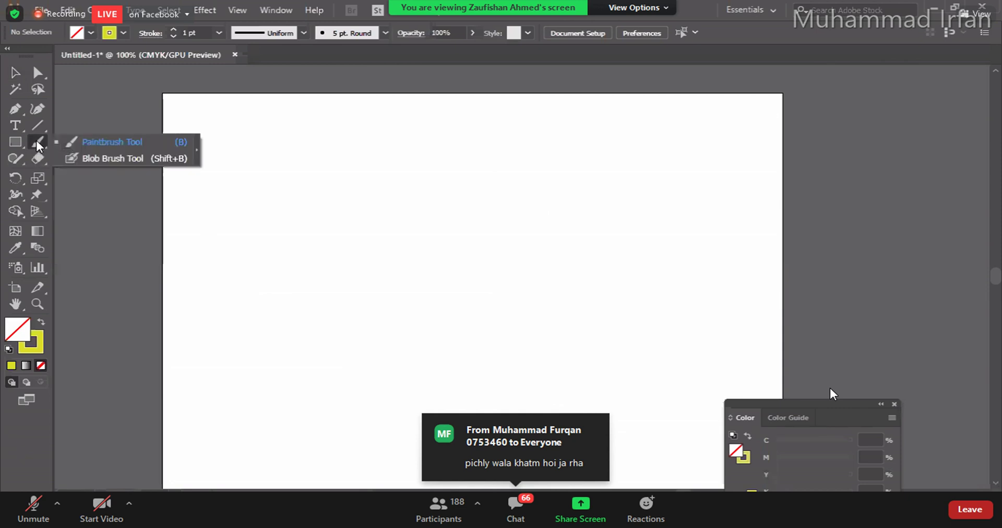
click(80, 146)
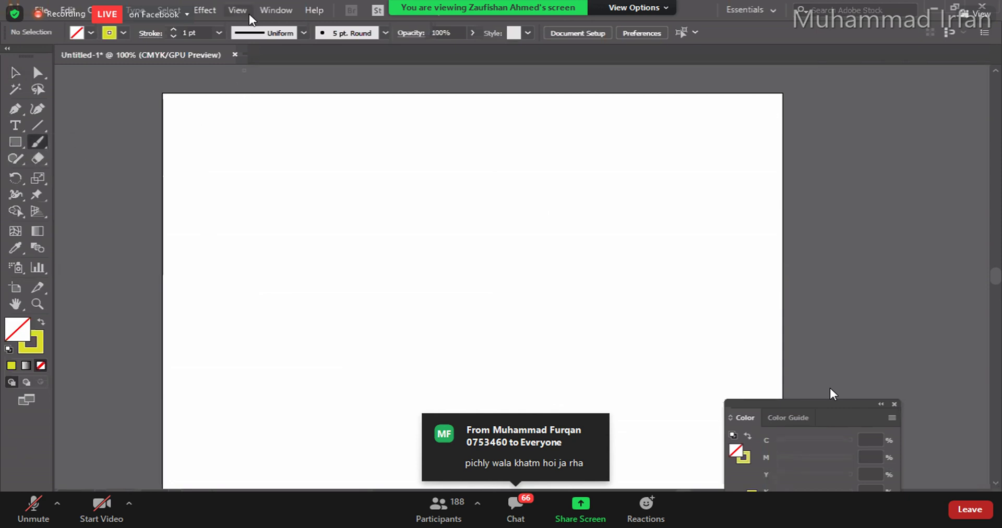
Step: Open the Arrows_Special brush library
click(274, 9)
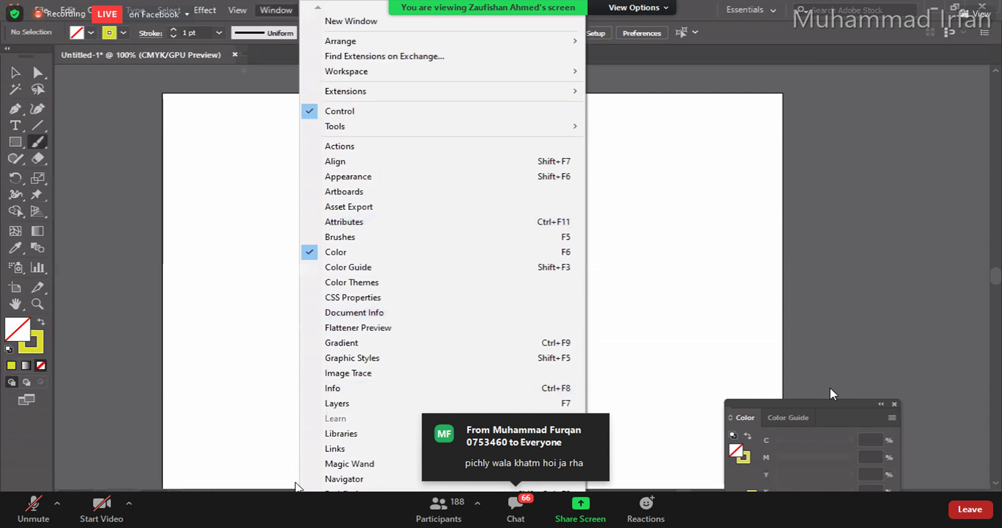
scroll(830, 394, down, 5)
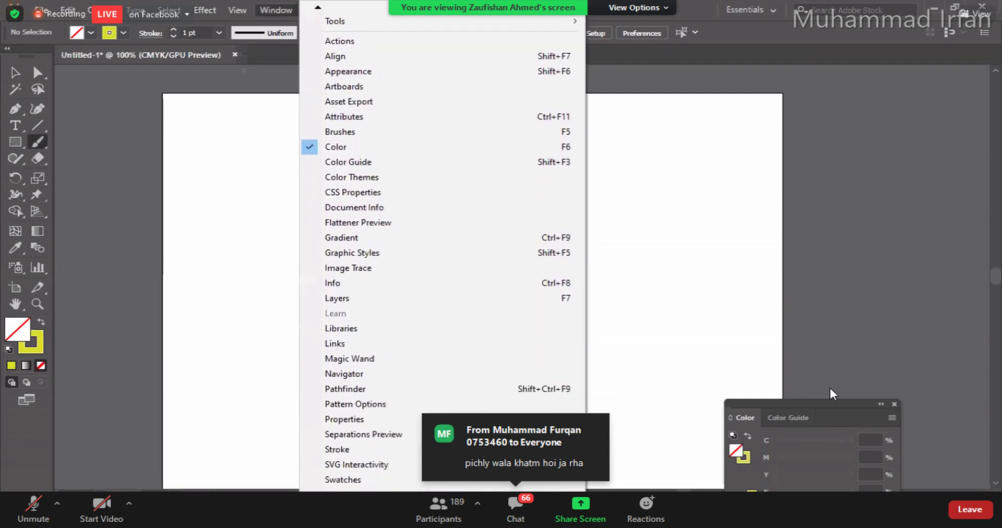
scroll(341, 470, down, 3)
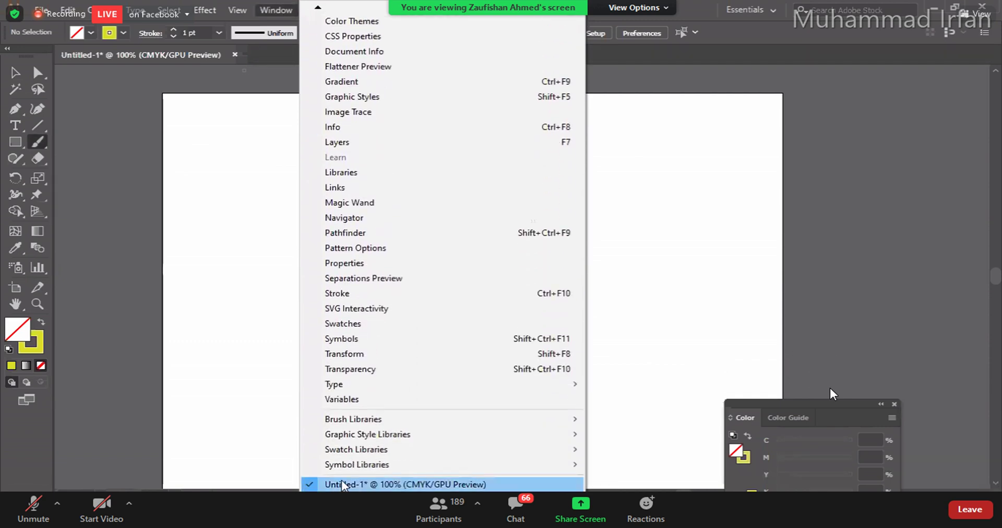
mouse_move(348, 422)
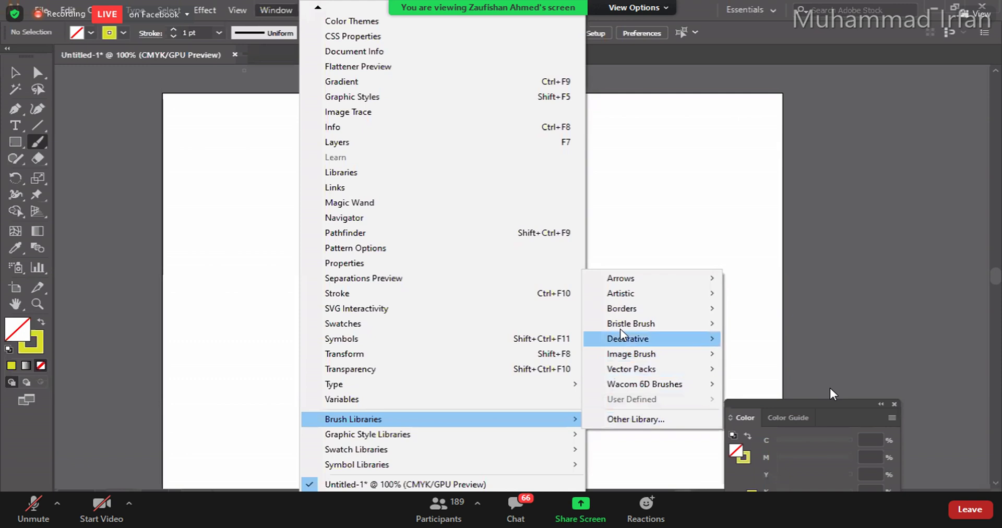
mouse_move(628, 385)
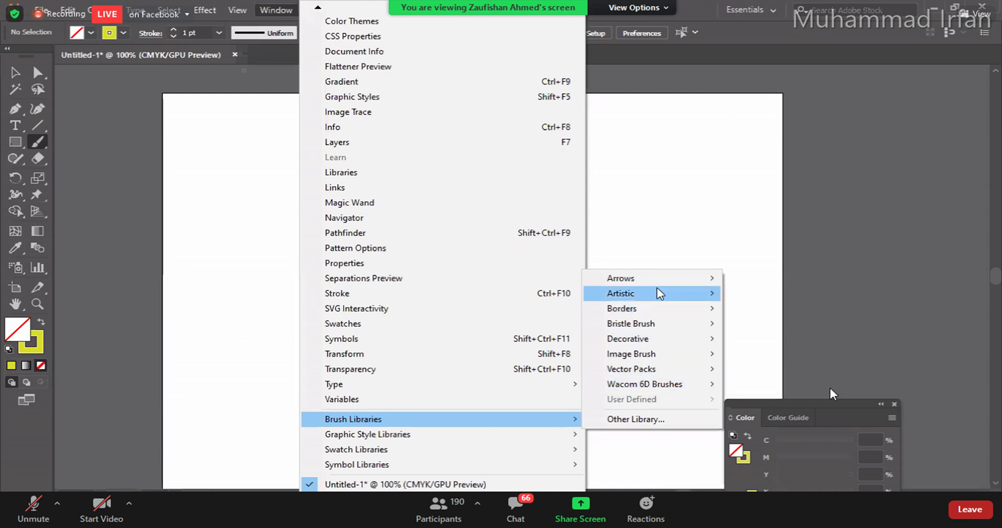
mouse_move(649, 280)
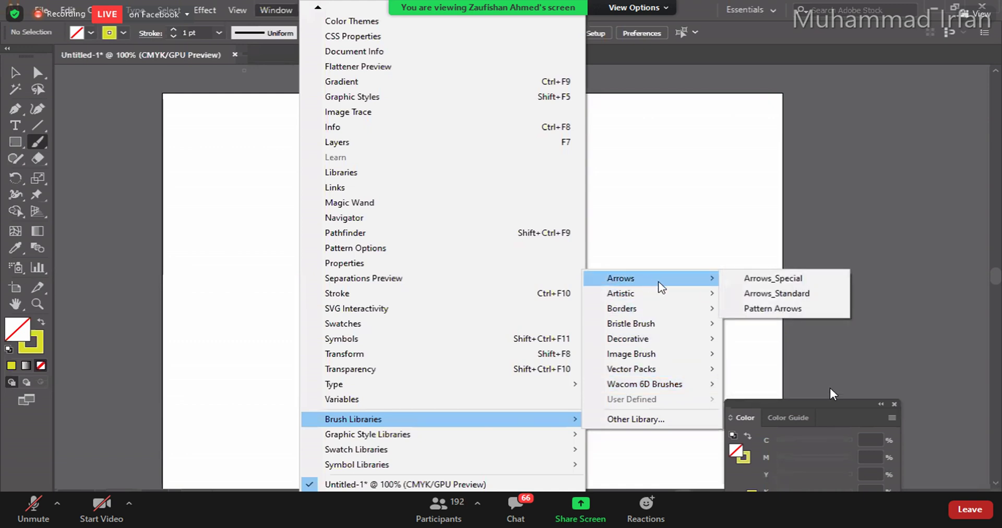
click(754, 281)
Step: Draw an S-shaped yellow stroke across the artboard, and move and enlarge the Arrows_Special library beside the artwork
mouse_move(212, 418)
mouse_down()
mouse_move(228, 365)
mouse_move(322, 316)
mouse_move(466, 304)
mouse_move(556, 207)
mouse_up()
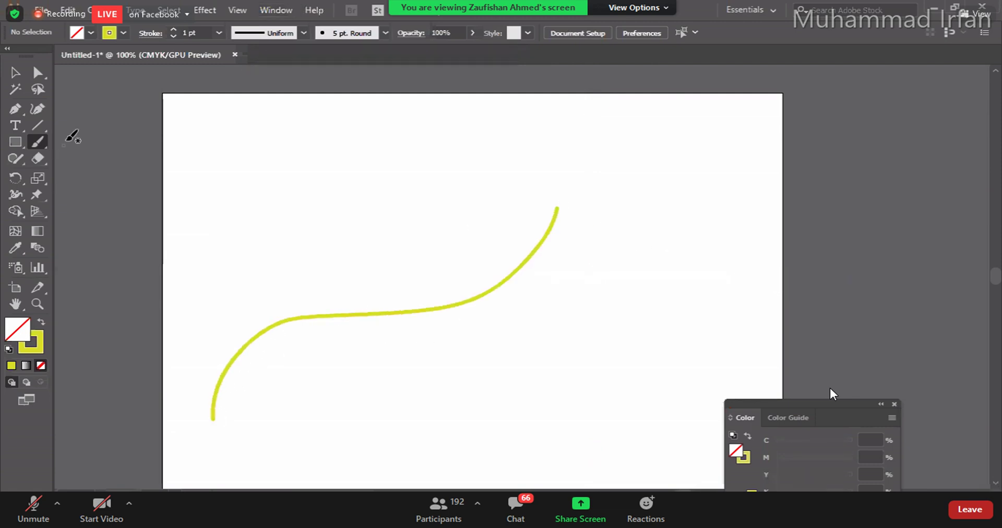
click(15, 73)
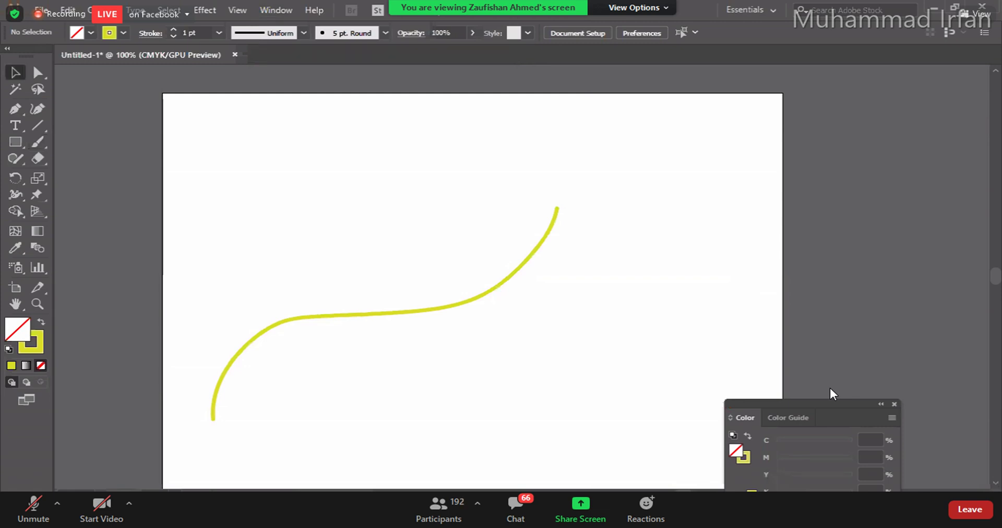
mouse_move(385, 103)
mouse_down()
mouse_move(731, 86)
mouse_move(831, 97)
mouse_up()
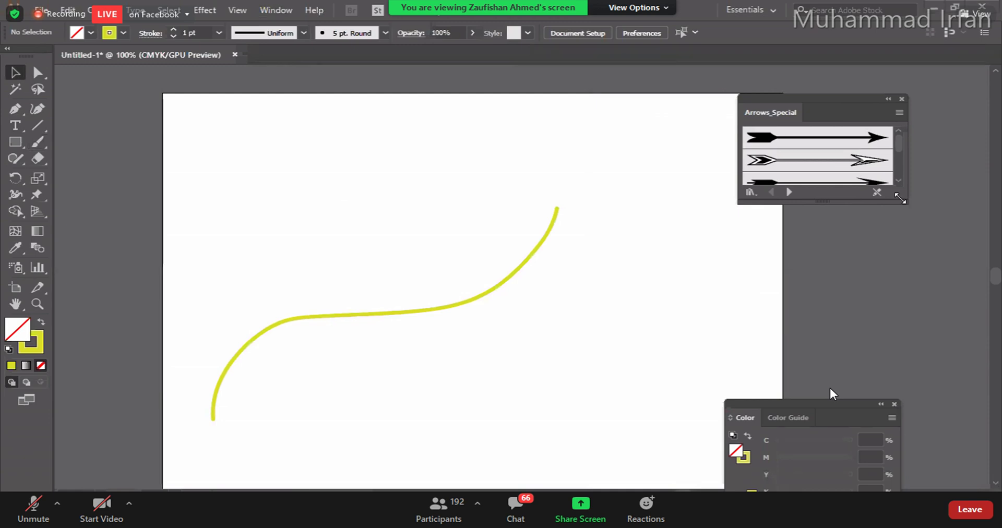
drag(898, 208, 918, 270)
Step: Apply the second Arrows_Special brush, the arrow with an outlined head, to the yellow S-shaped stroke and deselect it
click(447, 311)
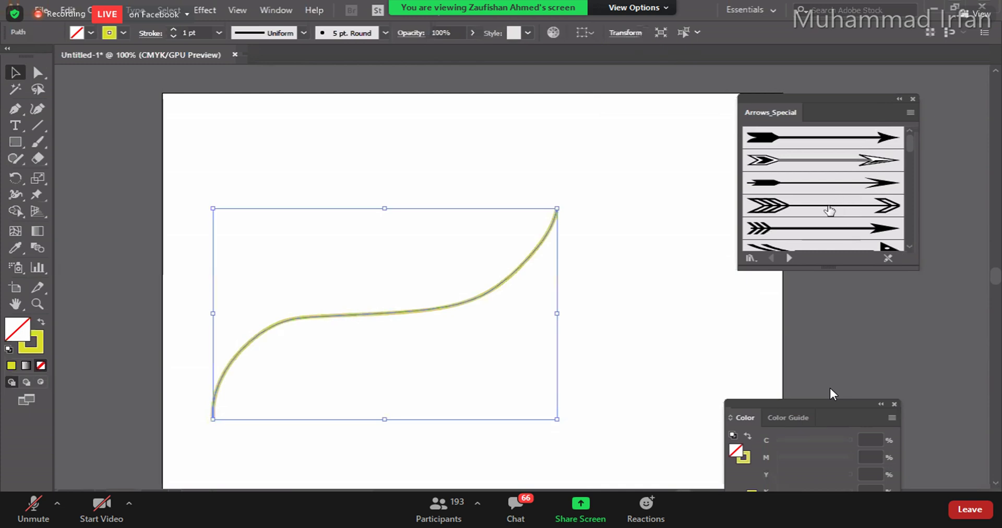
click(813, 217)
click(811, 162)
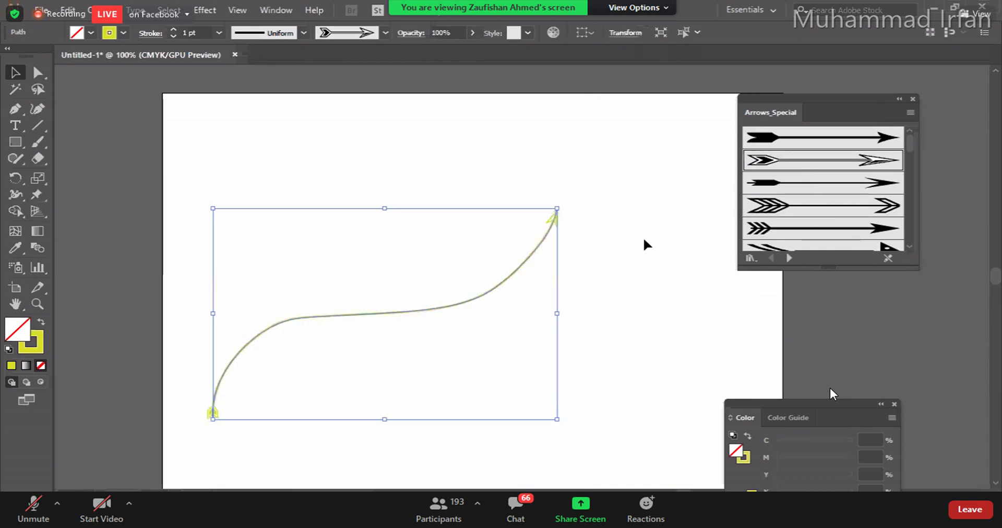
click(553, 279)
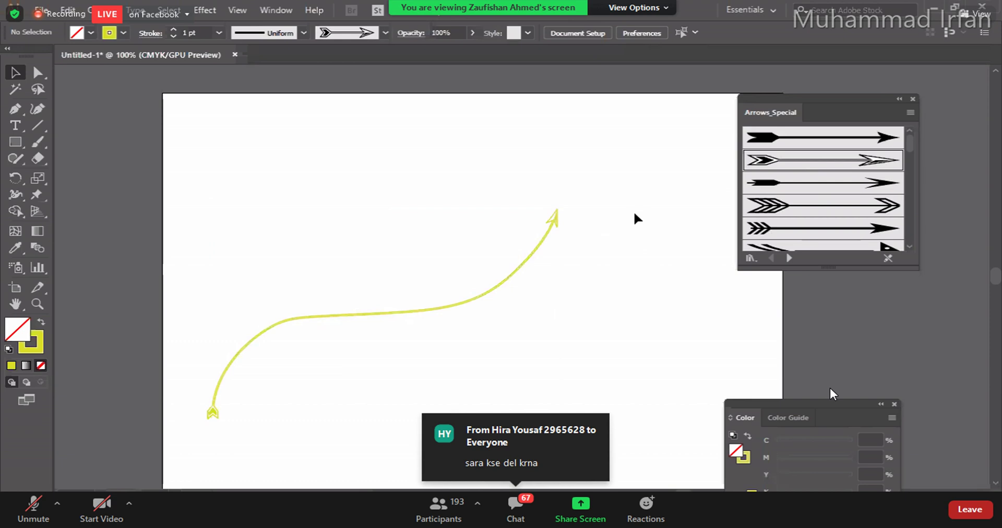
Step: Move the yellow arrow to the artboard's upper left and draw a circle about 3.85 in wide below it
drag(458, 308, 341, 214)
click(17, 144)
drag(18, 144, 86, 171)
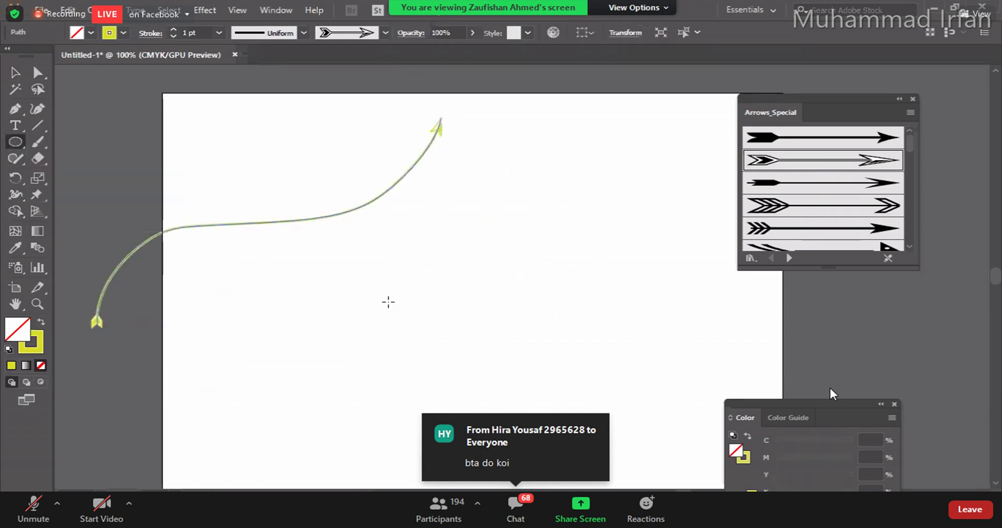
drag(364, 250, 569, 440)
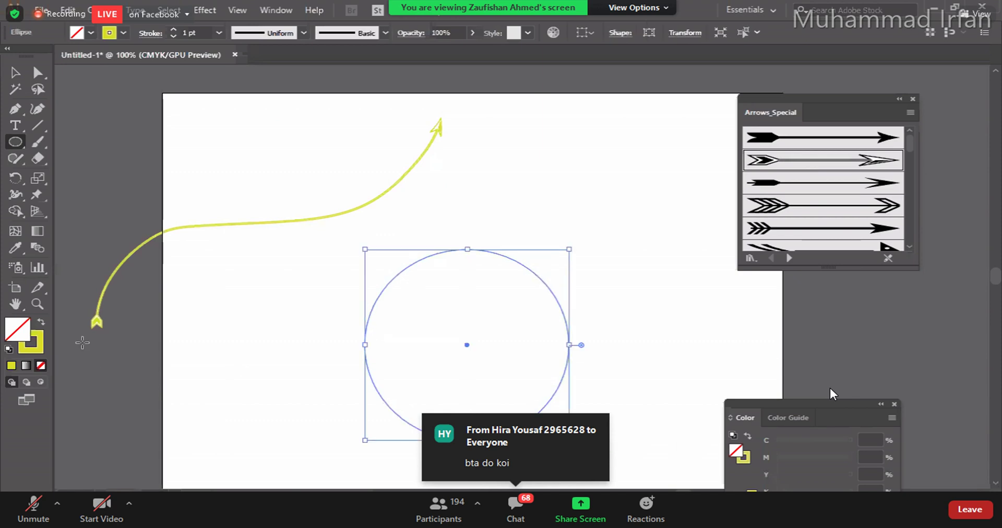
Step: Change the circle's stroke color to black, apply the Arrow 2.04 brush to it and deselect it
double_click(37, 351)
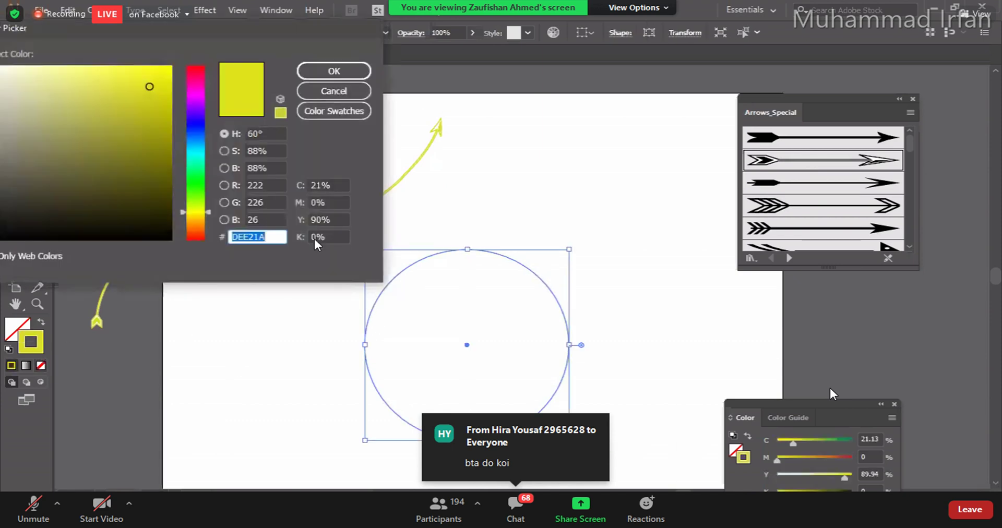
drag(139, 200, 132, 240)
click(334, 70)
click(762, 206)
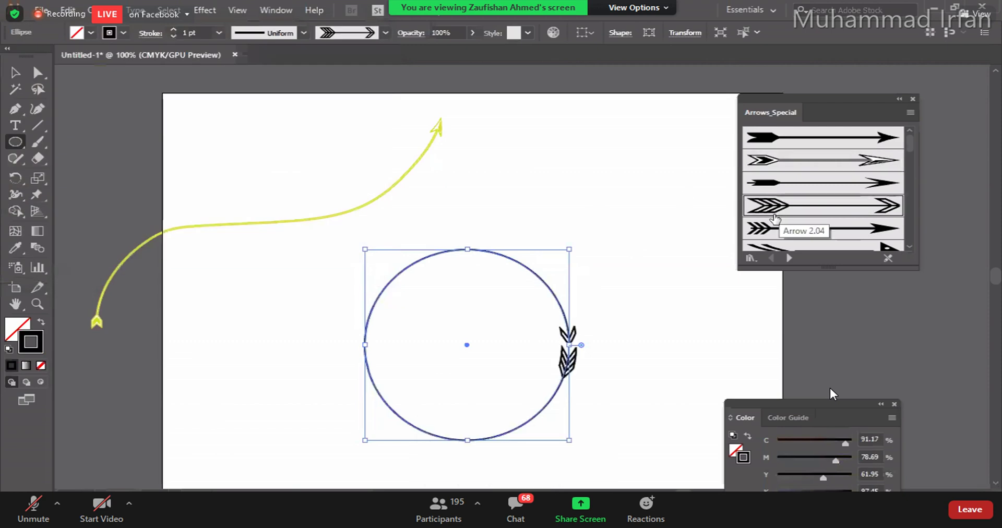
click(15, 72)
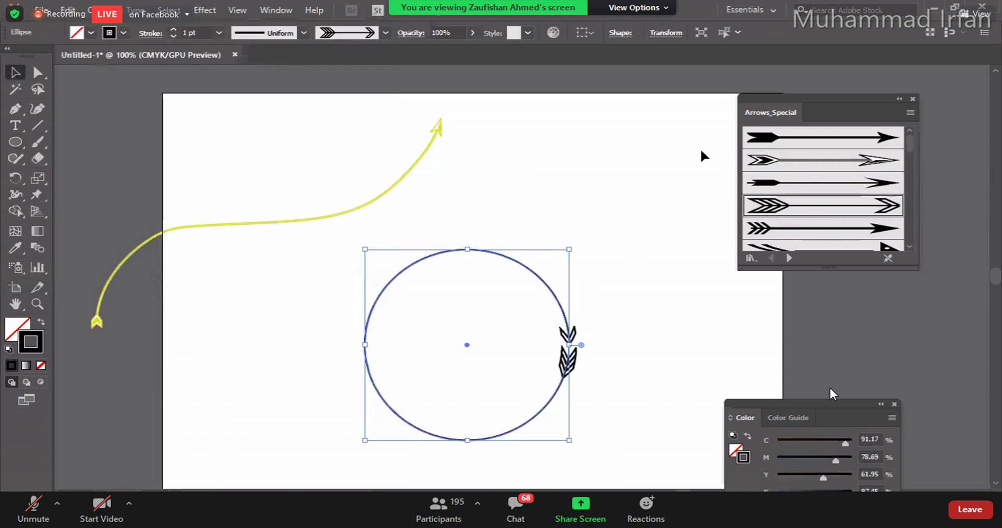
click(646, 241)
Step: Try thicker and thinner stroke weights on the arrow circle and set its stroke to 2 pt
click(424, 260)
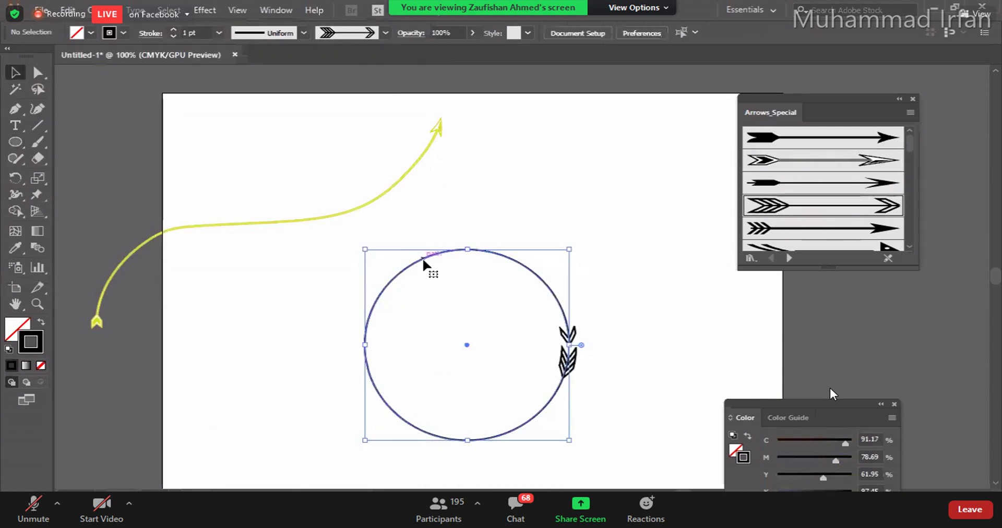
click(174, 30)
click(173, 29)
click(174, 30)
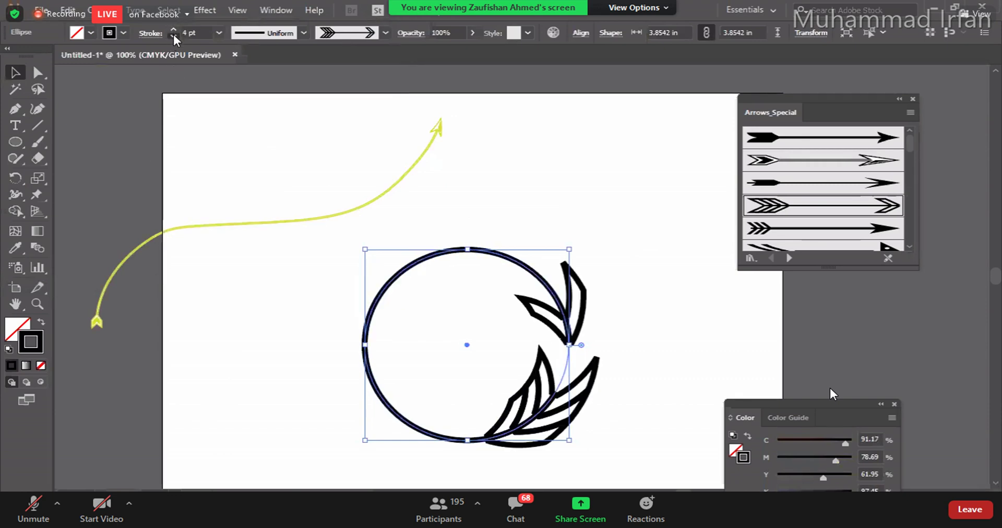
click(173, 35)
click(173, 35)
click(173, 35)
click(173, 35)
click(173, 29)
click(173, 30)
click(173, 29)
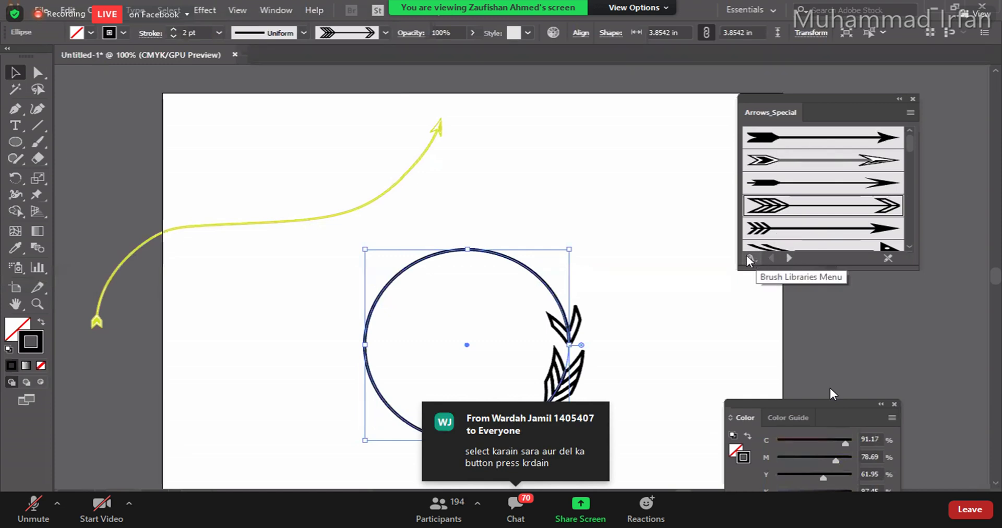
Step: Browse the brush libraries and open Decorative_Banners and Seals
click(790, 259)
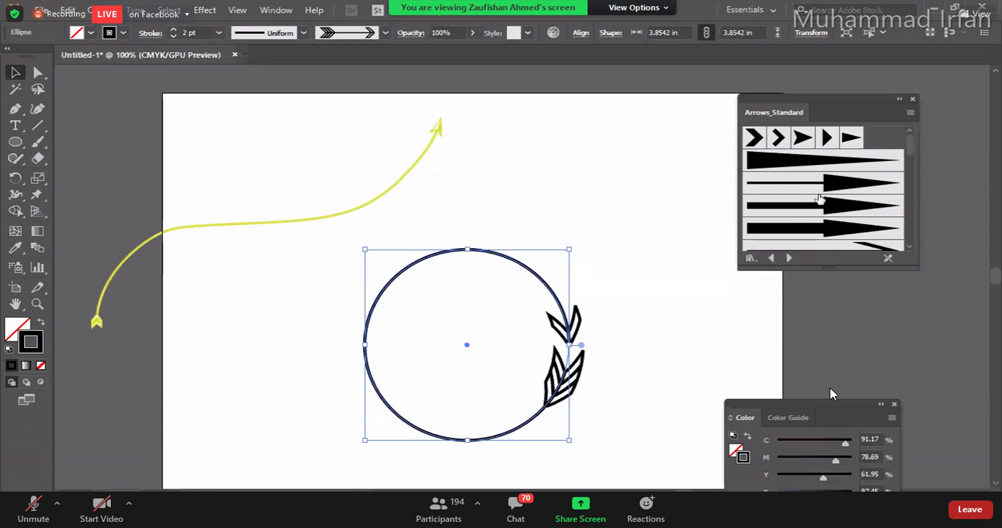
click(750, 259)
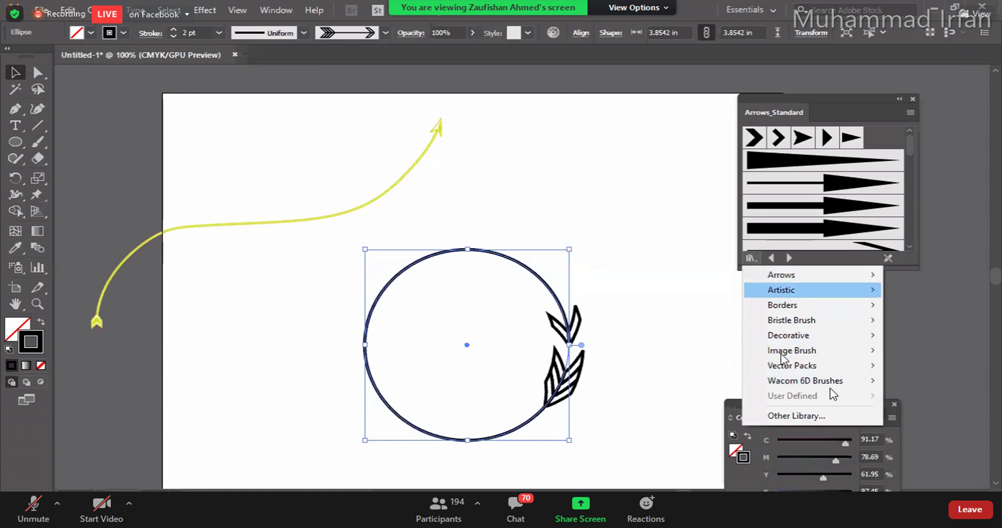
mouse_move(779, 365)
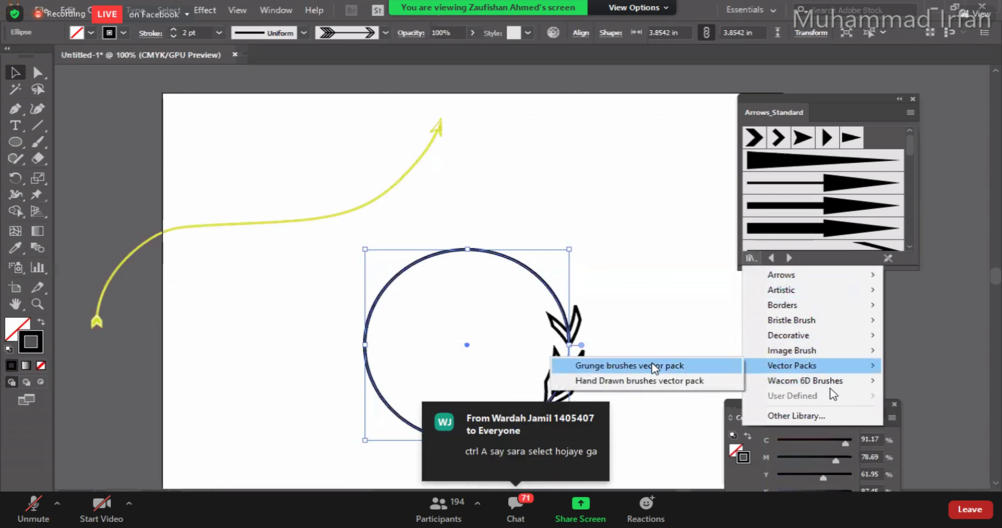
mouse_move(795, 352)
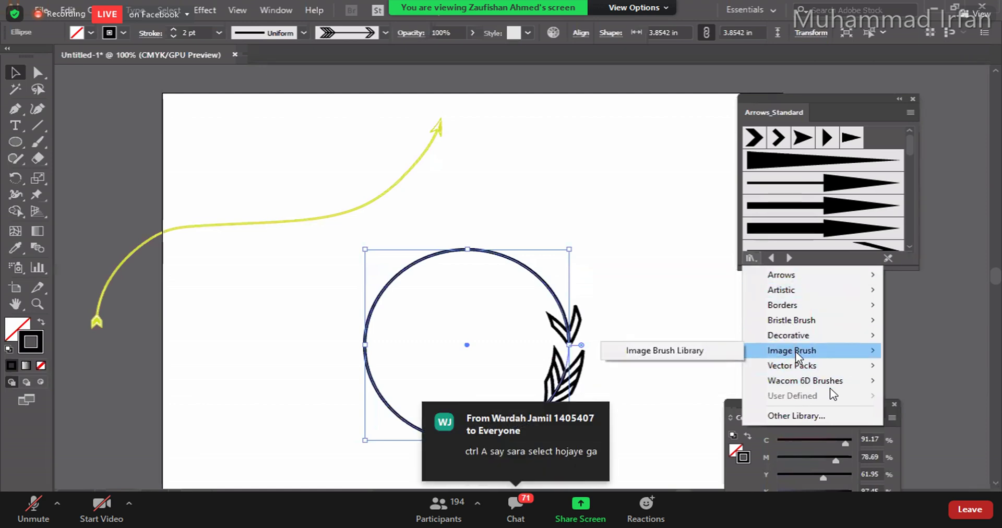
mouse_move(808, 334)
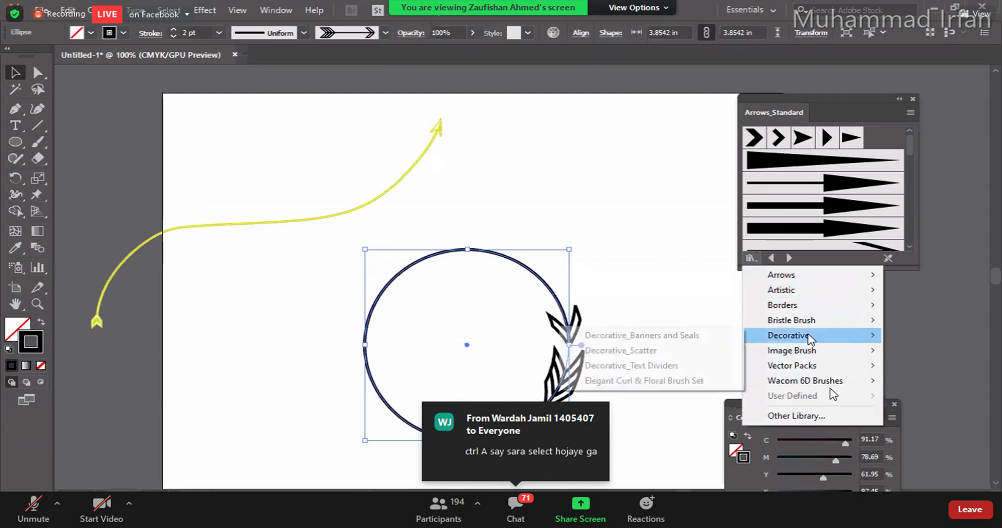
click(632, 339)
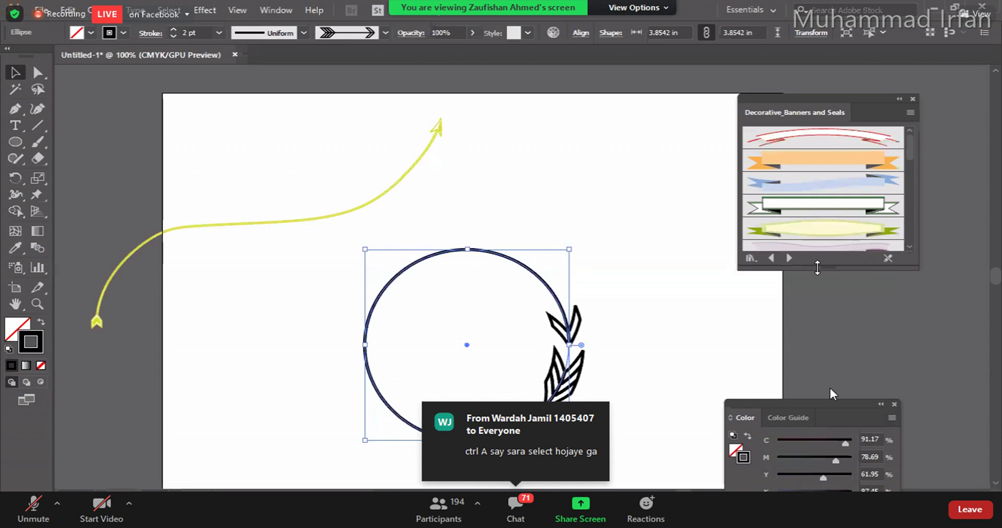
Step: Move the black arrow circle to the artboard's left edge and deselect it
drag(512, 253, 161, 285)
click(425, 306)
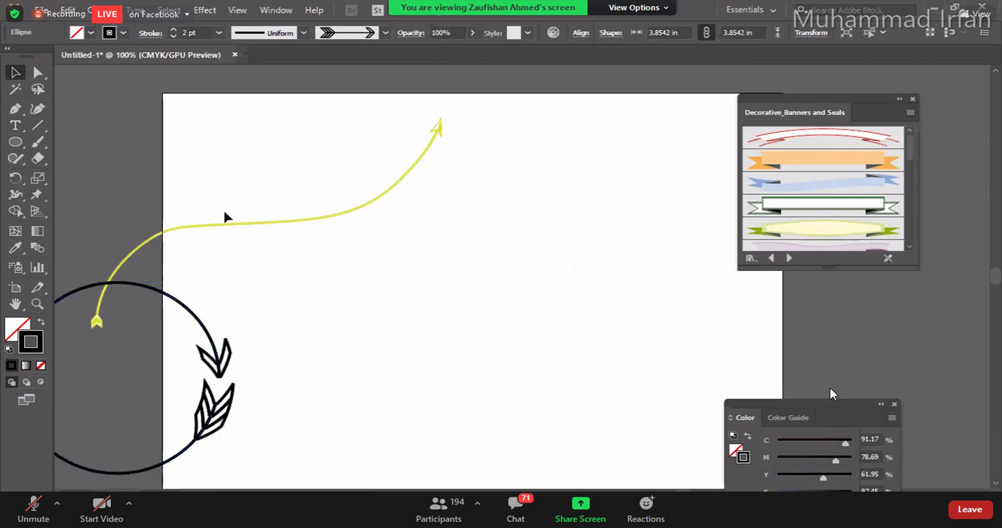
Step: Apply the pale yellow banner brush with green ends to the yellow S-shaped arrow and move it to the artboard's upper-left corner
drag(205, 226, 424, 270)
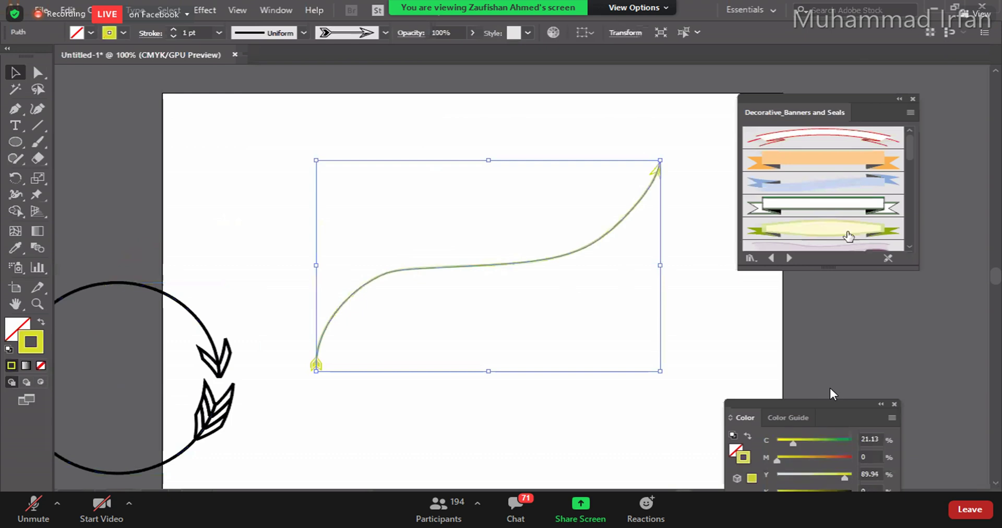
click(788, 230)
click(509, 413)
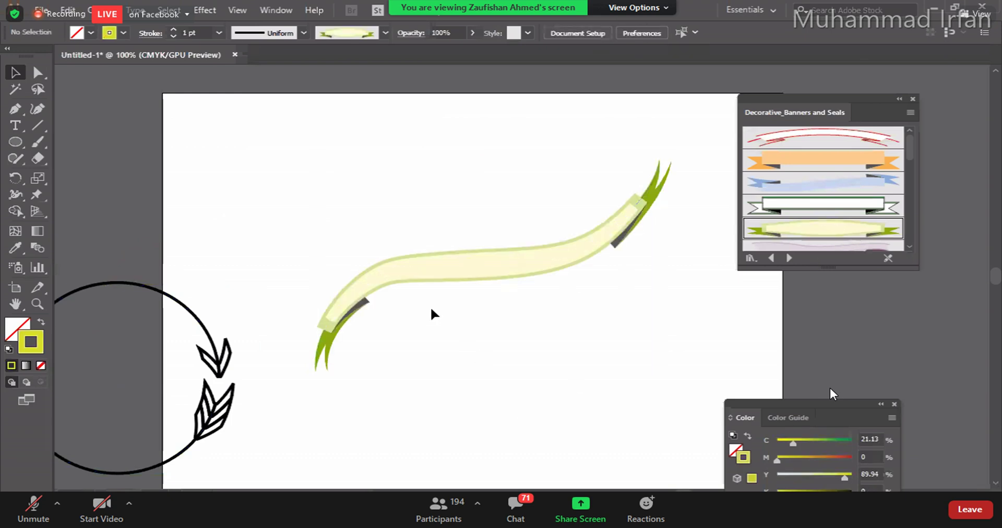
drag(431, 289, 280, 181)
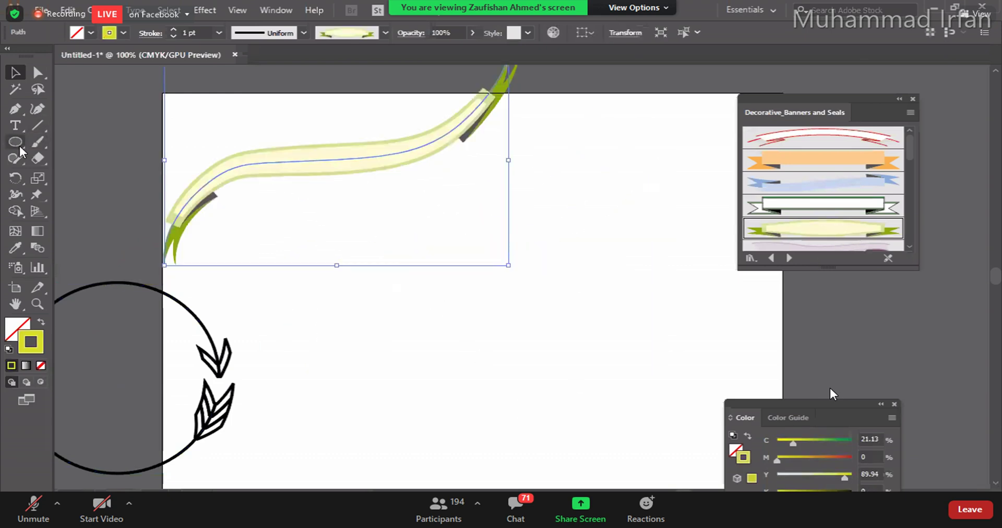
drag(219, 360, 305, 360)
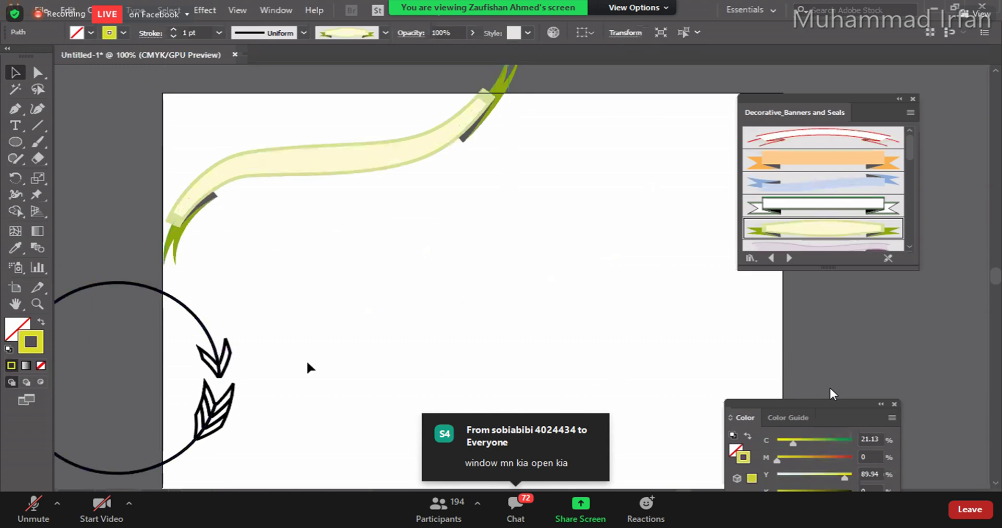
Step: Try the green-edged white banner brush on the arrow circle, apply the orange banner brush, and return the circle to the artboard's left edge
mouse_move(230, 371)
mouse_down()
mouse_move(510, 375)
mouse_move(548, 353)
mouse_up()
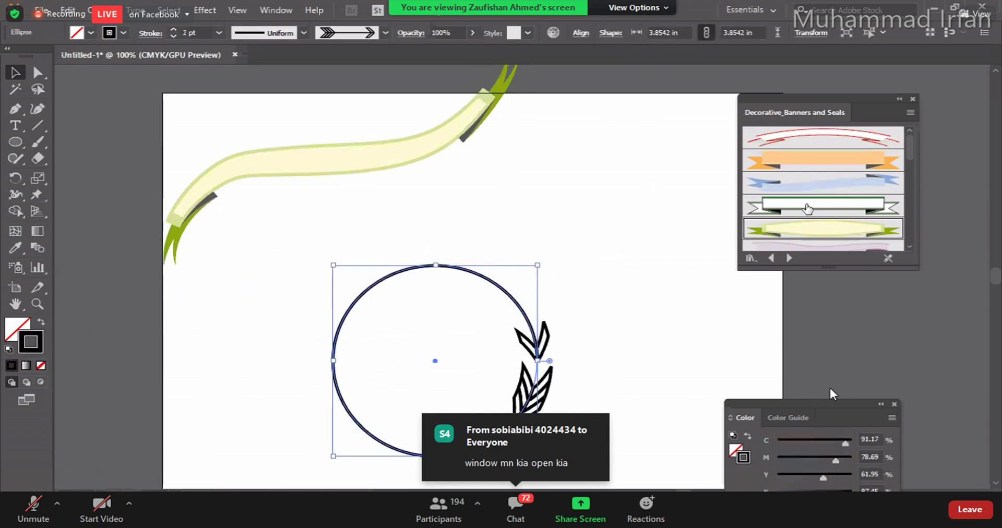
click(806, 206)
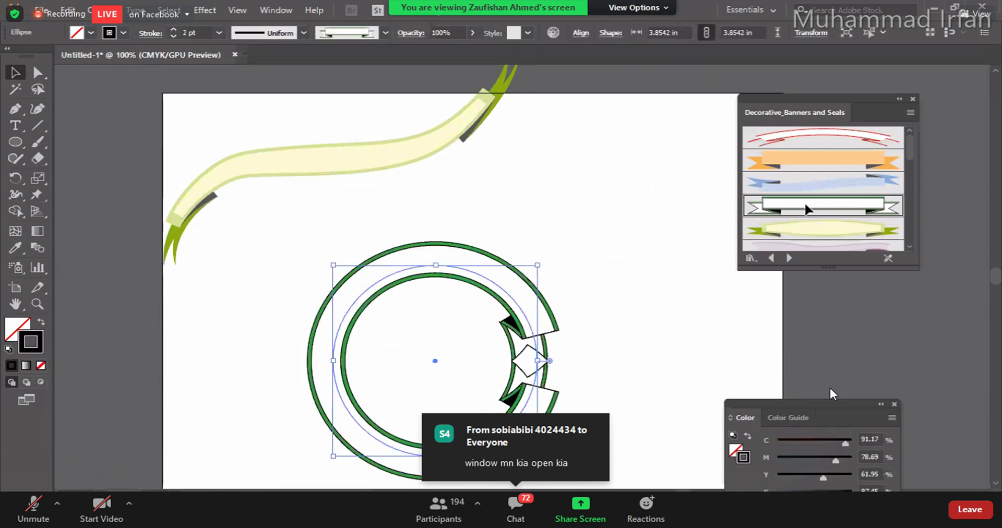
click(819, 162)
drag(530, 312, 231, 328)
click(343, 261)
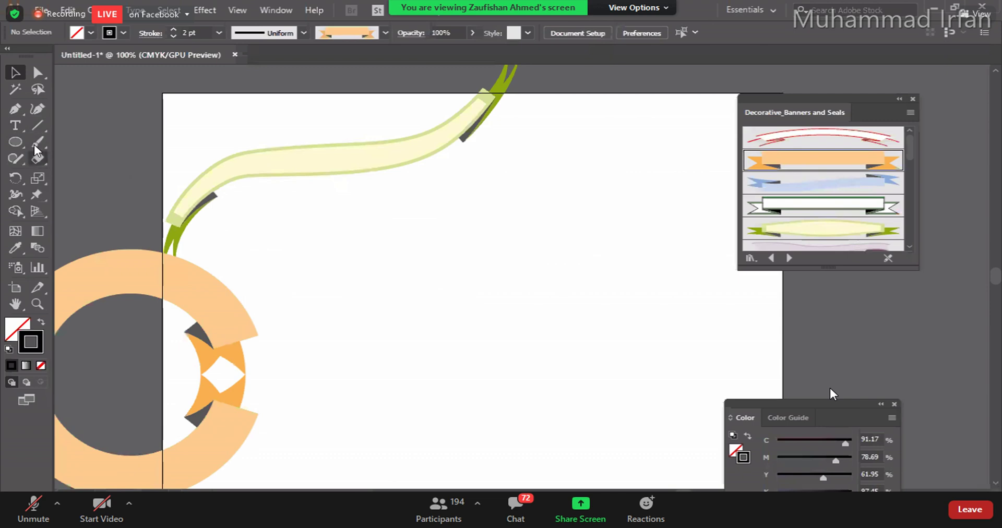
Step: Draw an arc in the middle of the artboard with the Arc tool and rotate it into a symmetrical, upward-opening curve
click(47, 125)
click(86, 141)
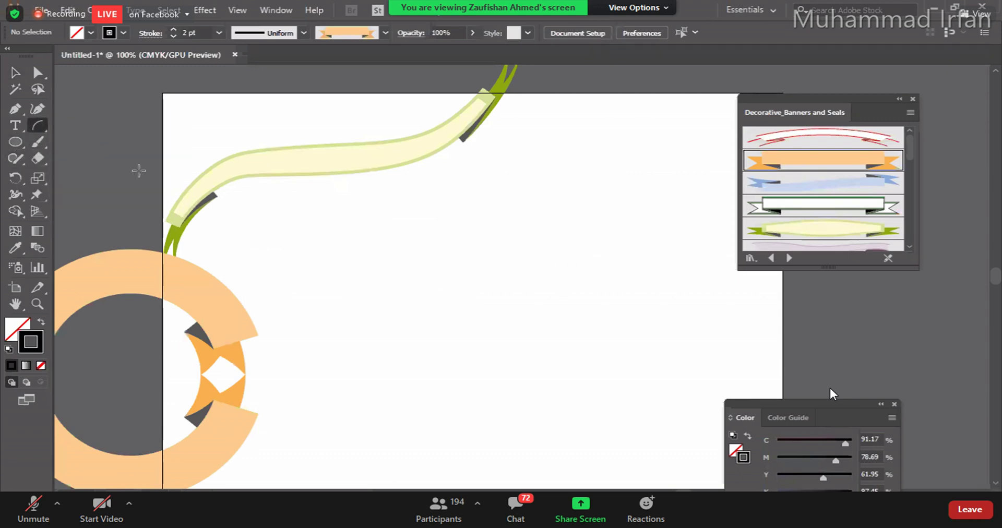
drag(355, 286, 483, 349)
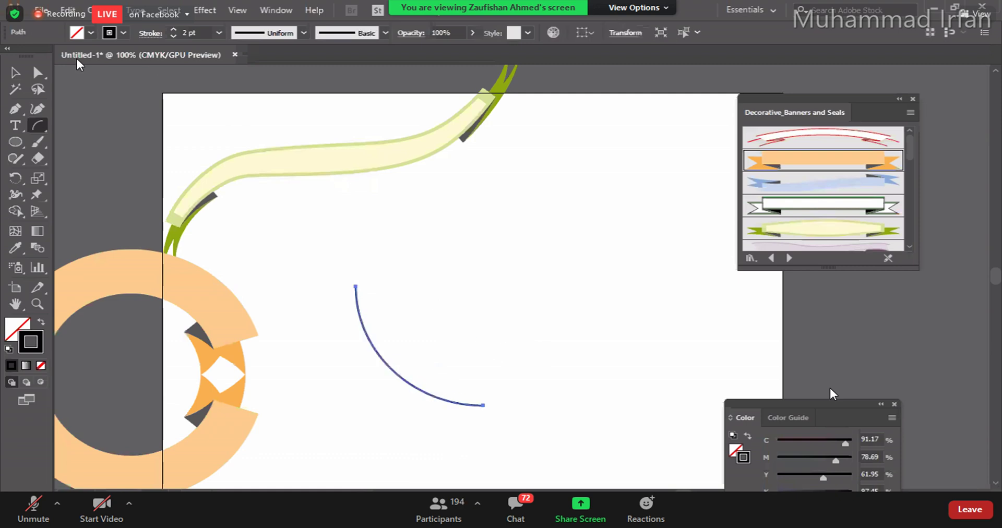
key(v)
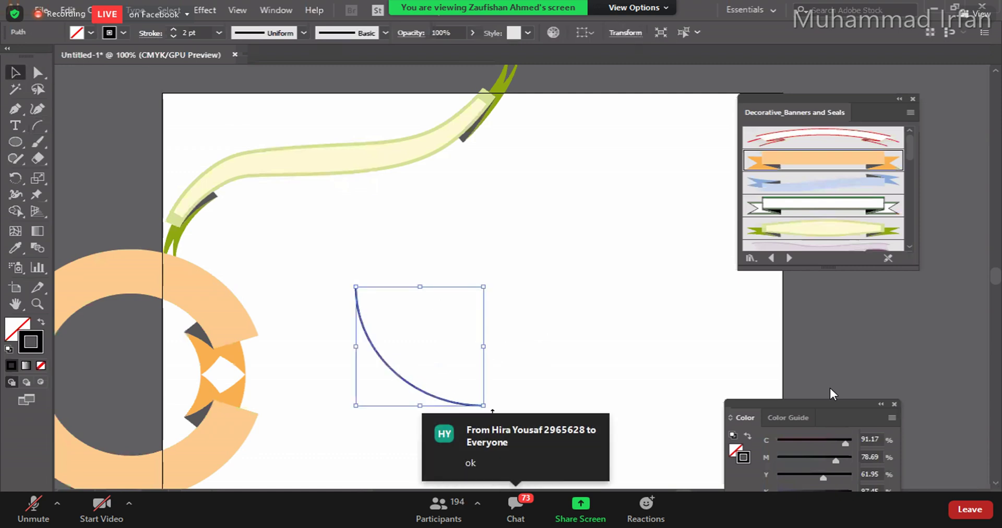
drag(492, 409, 532, 352)
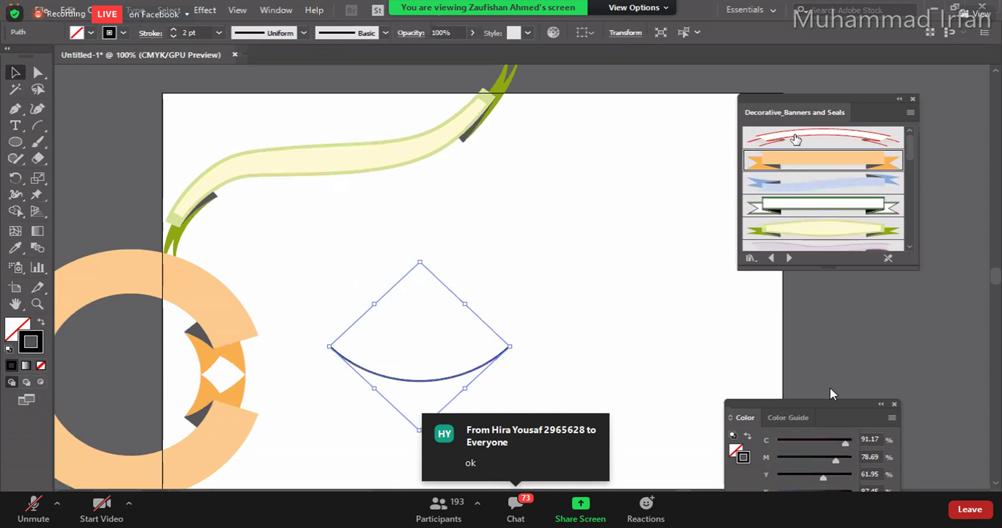
Step: Apply the red-outlined ribbon brush to the arc and move it up and to the right on the artboard
click(792, 138)
click(587, 368)
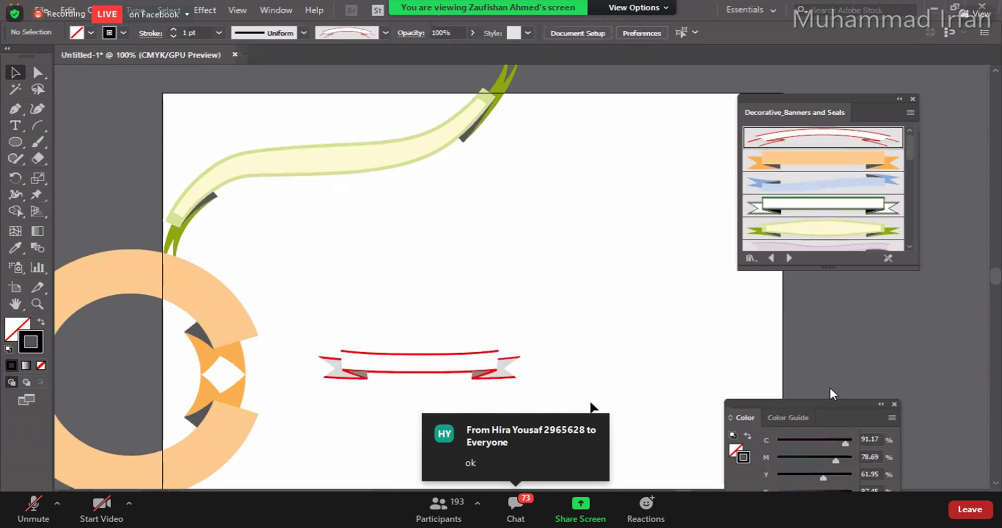
drag(428, 371, 484, 288)
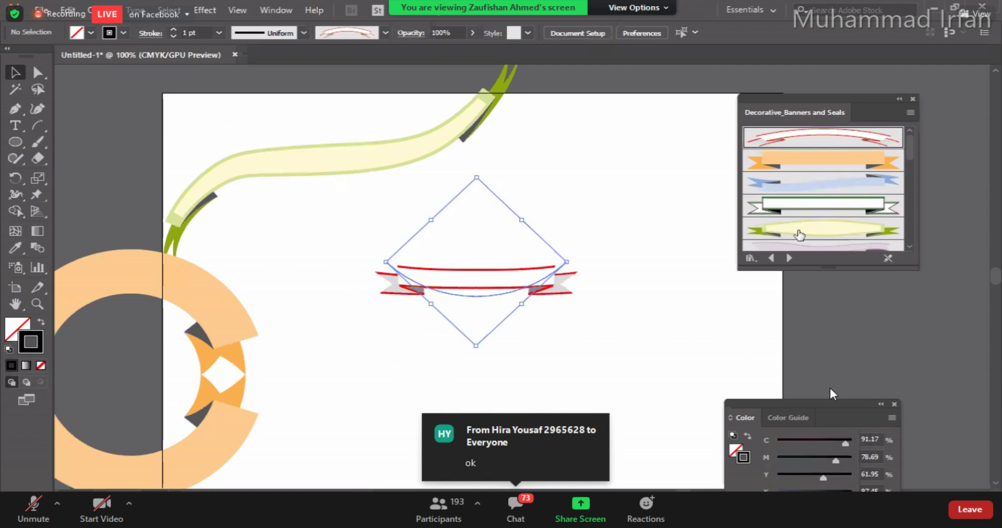
Step: Try the black ornamental frame brush from further down the Decorative_Banners and Seals library on the arc
scroll(832, 203, down, 3)
click(820, 233)
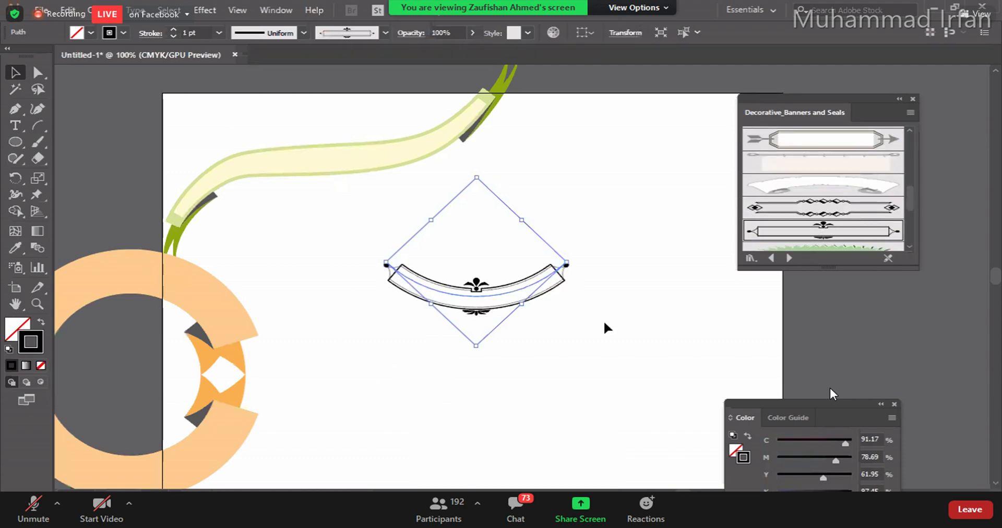
click(597, 351)
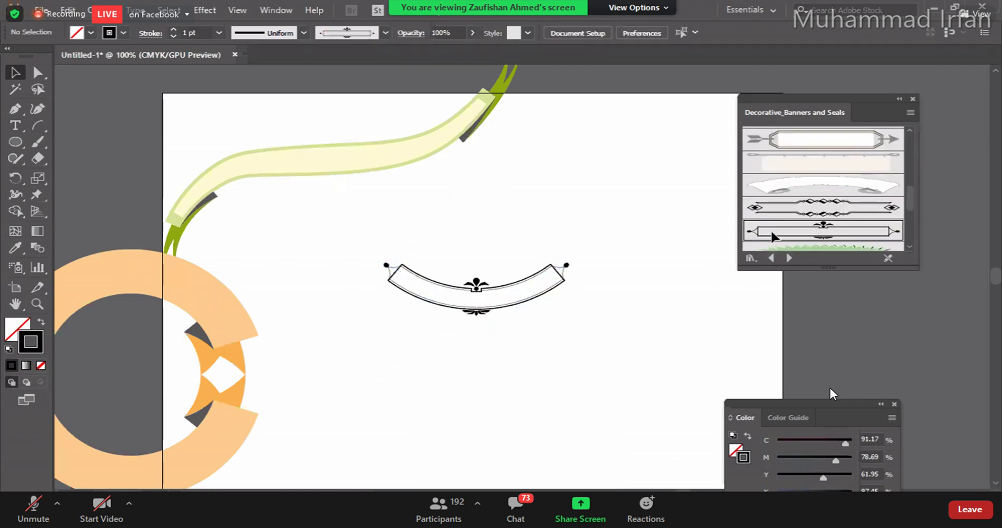
Step: Try the red ribbon brush with the yellow star and the two speech bubble brushes on the arc
click(512, 291)
scroll(823, 188, down, 3)
click(823, 147)
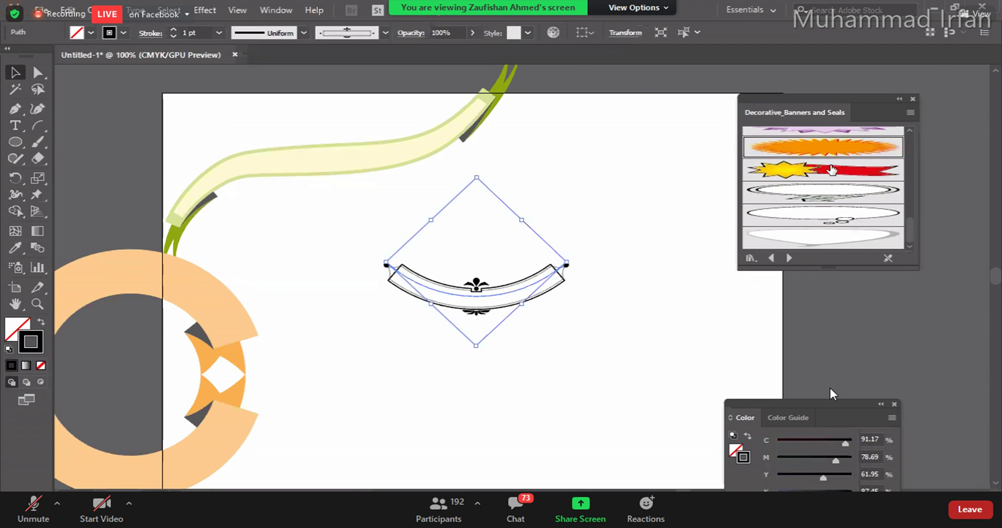
click(820, 177)
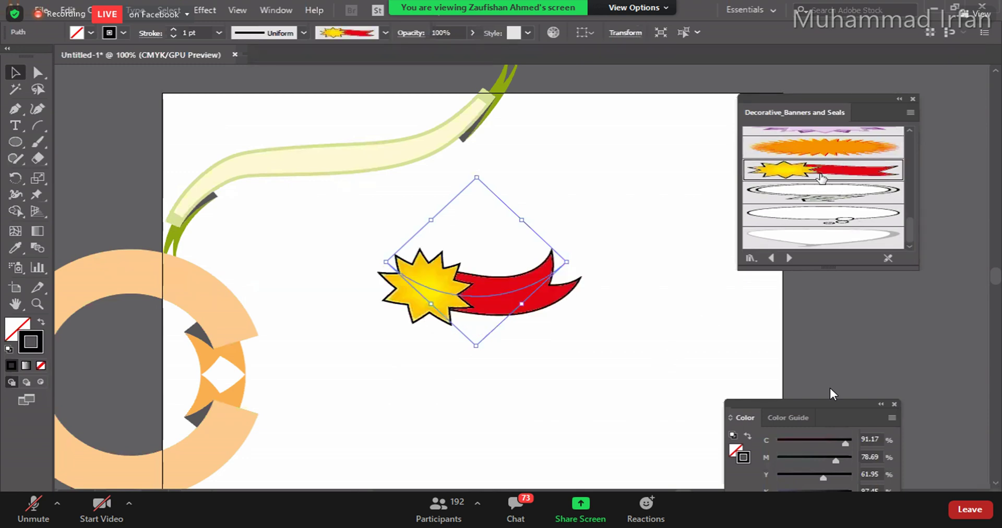
click(816, 187)
click(817, 209)
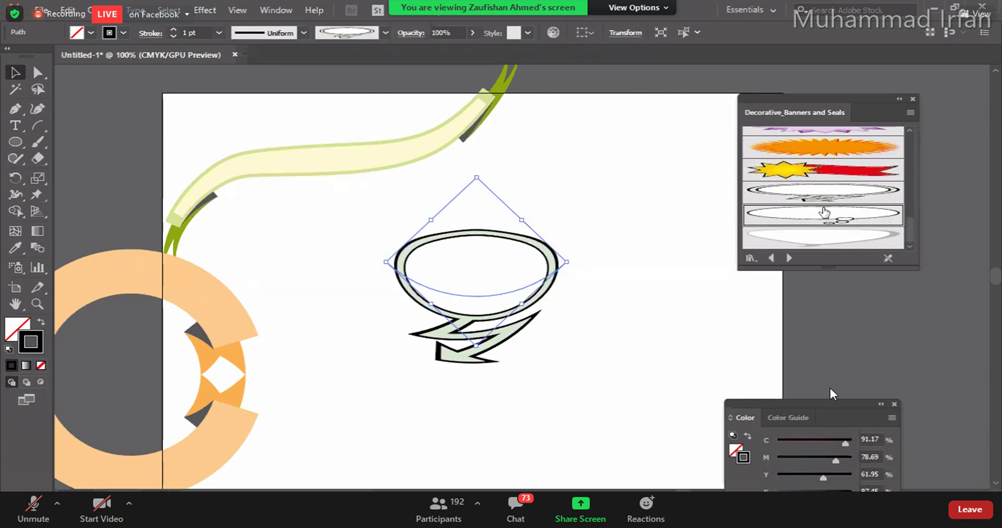
Step: Apply the light blue ribbon brush to the arc and deselect it
scroll(835, 187, up, 3)
scroll(840, 181, up, 5)
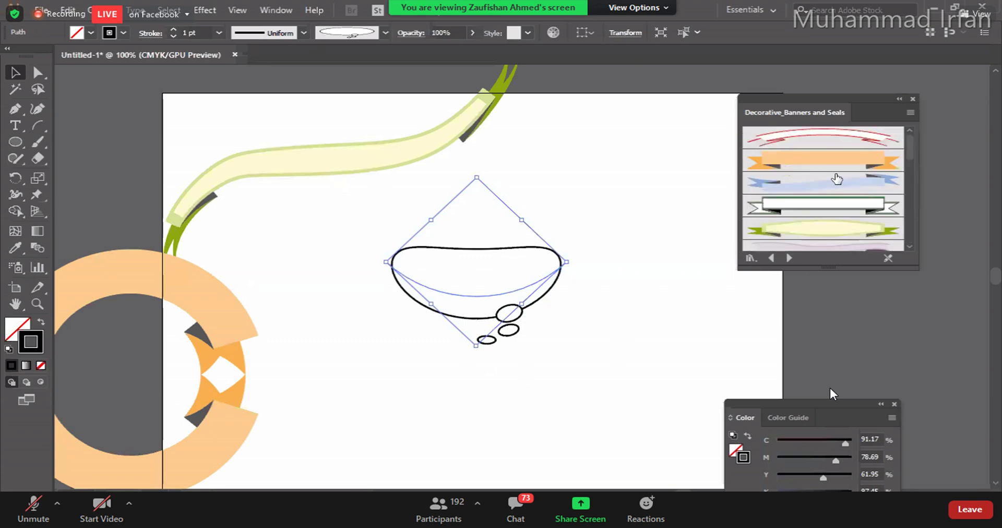
click(790, 188)
click(633, 278)
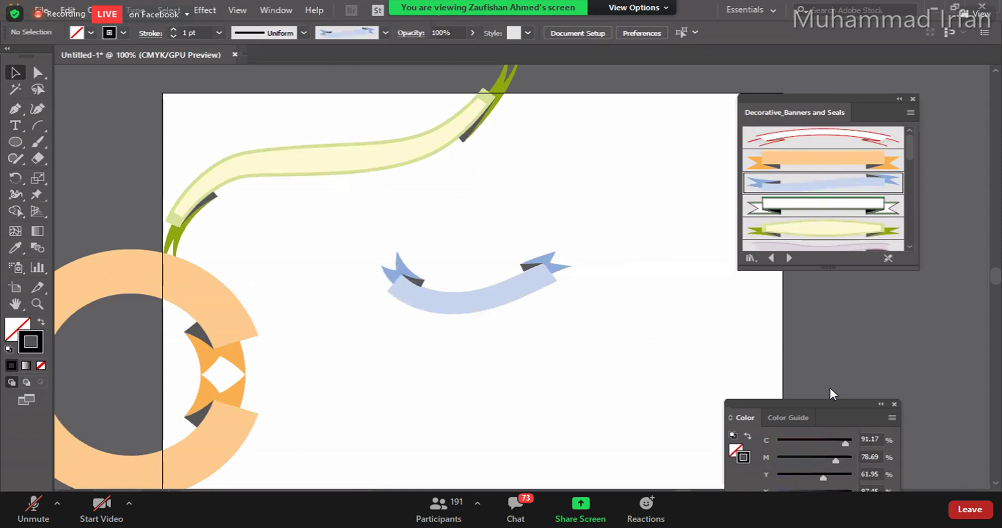
Step: Open the Borders_Primitive brush library and apply its orange zigzag border brush to the arc
scroll(147, 337, down, 1)
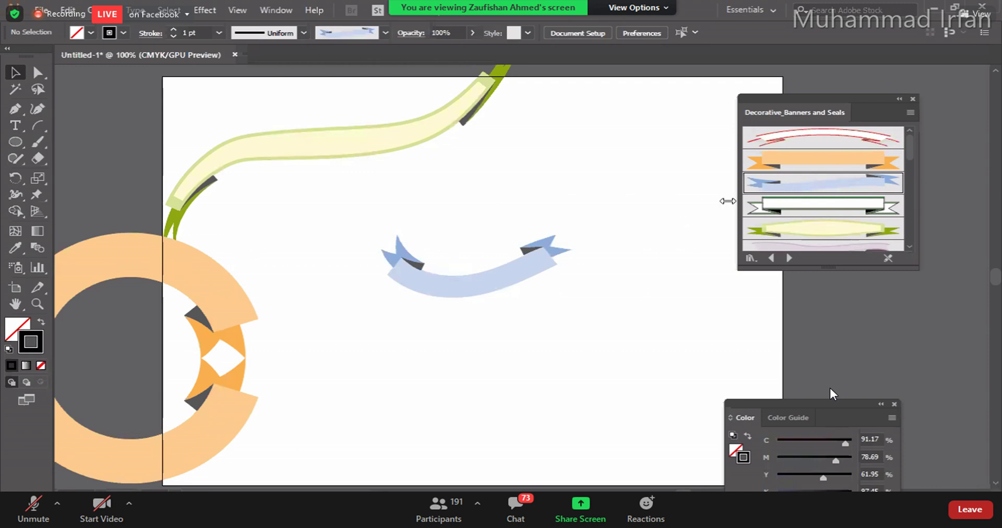
click(515, 264)
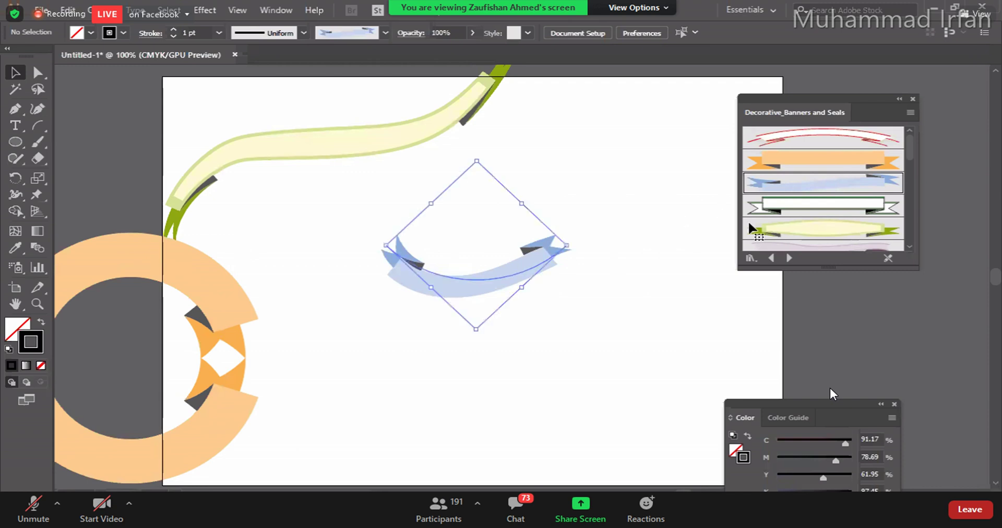
click(754, 256)
mouse_move(798, 297)
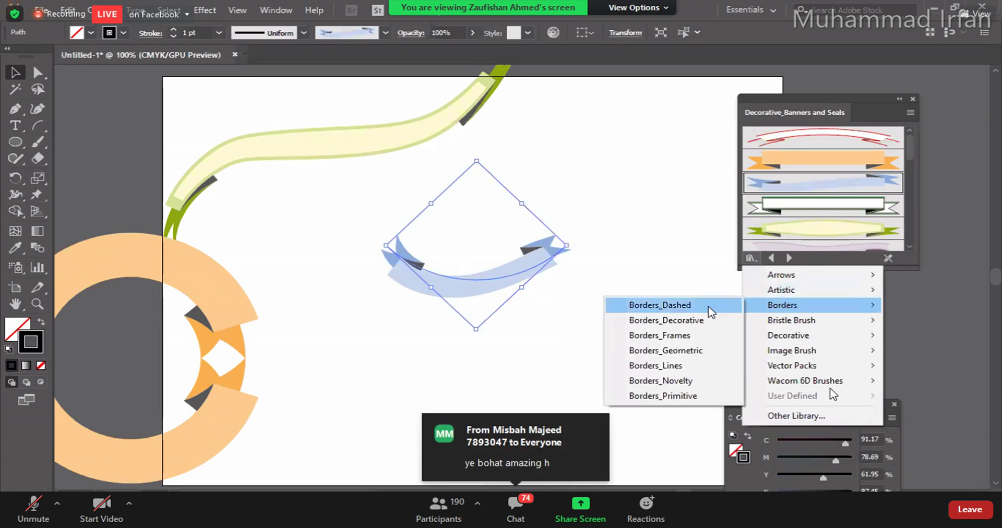
click(679, 397)
click(781, 149)
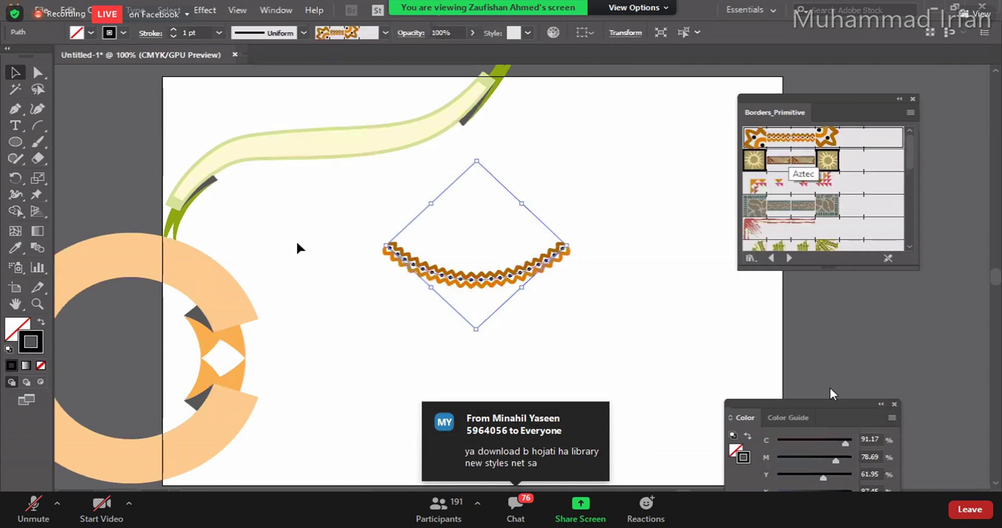
Step: Try several Borders_Primitive brushes on the circle at the artboard's left edge, finishing with the Samoan brush, and deselect it
click(202, 283)
click(788, 141)
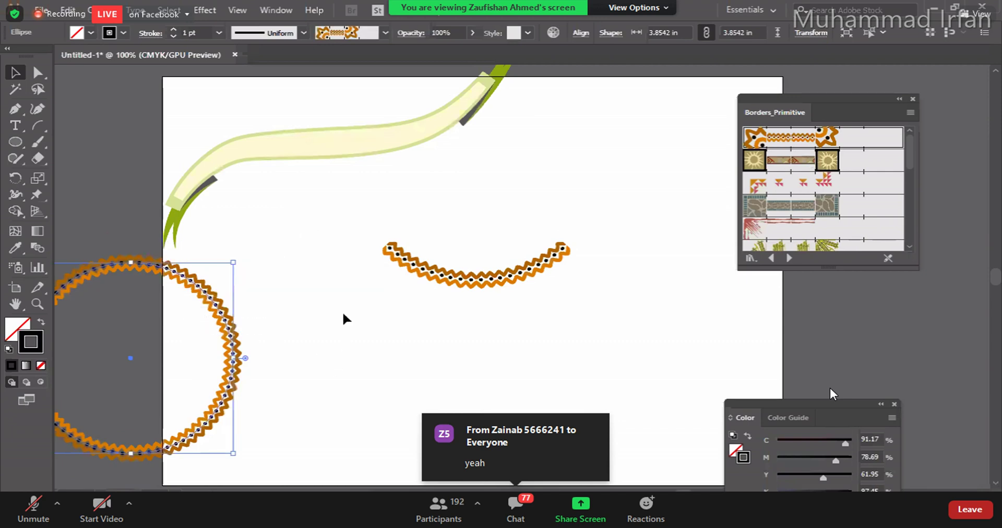
click(796, 191)
click(793, 209)
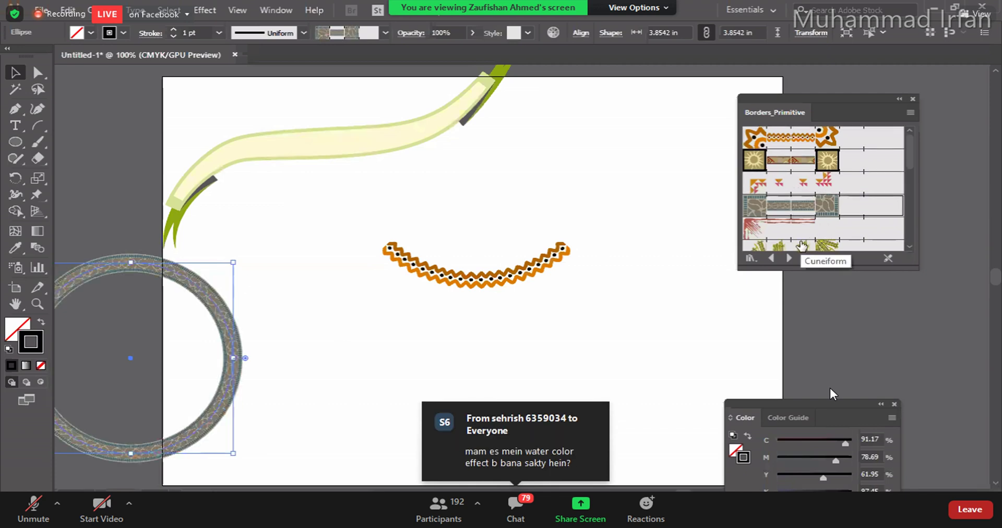
click(793, 235)
scroll(798, 200, down, 3)
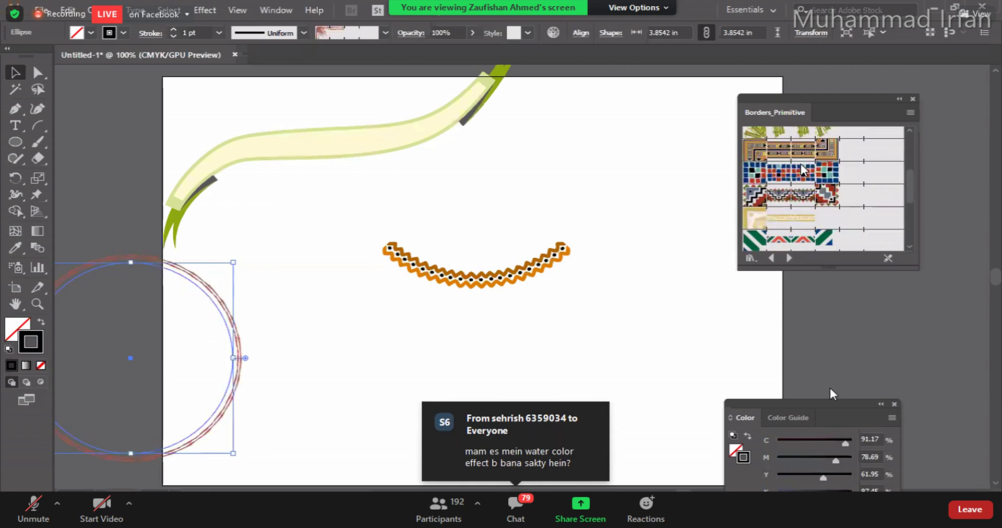
click(794, 181)
click(791, 155)
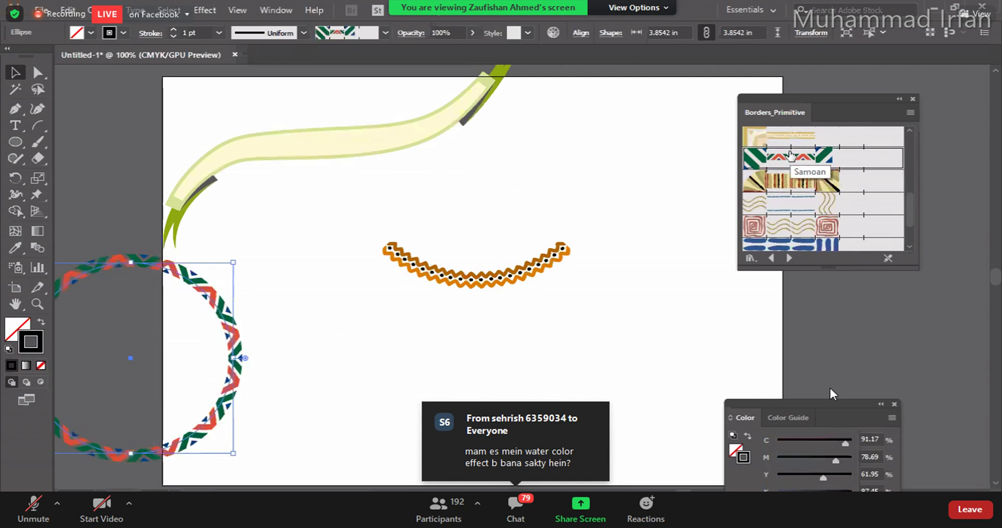
click(367, 381)
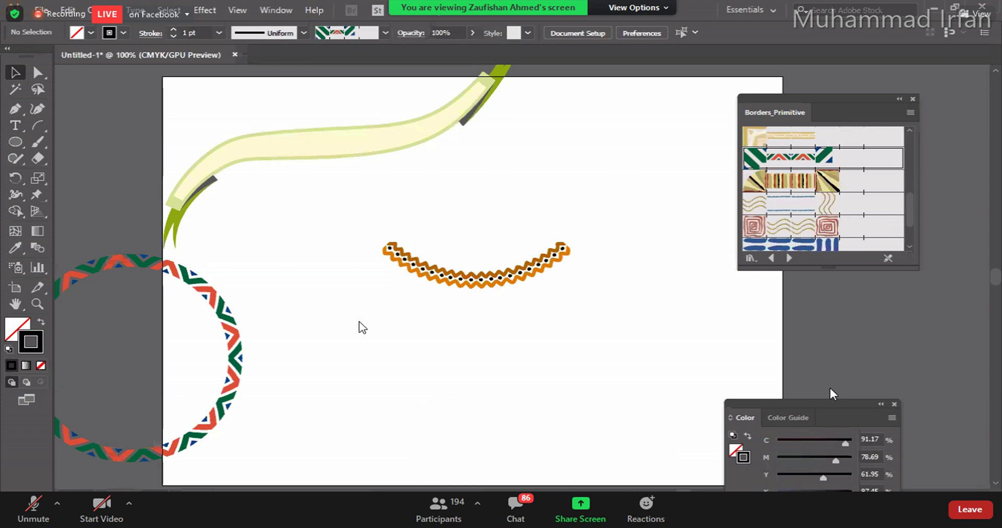
Step: Move the arc down, enlarge the Borders_Primitive library to show more brushes, and try the Primitive 3 brush on the arc
drag(468, 286, 458, 333)
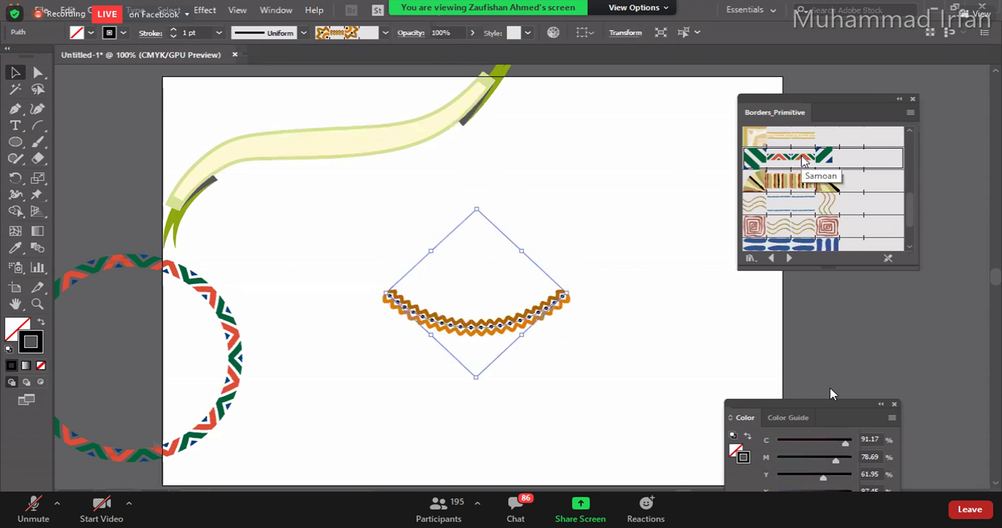
scroll(803, 164, down, 3)
drag(910, 266, 905, 372)
click(838, 327)
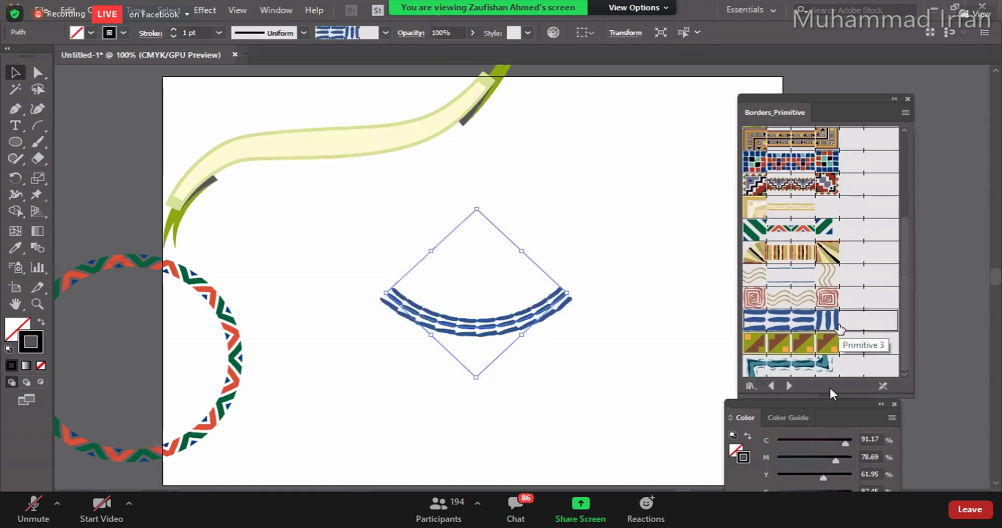
Step: Apply the last, teal border brush of the Borders_Primitive library to the arc and move it up on the artboard
click(822, 365)
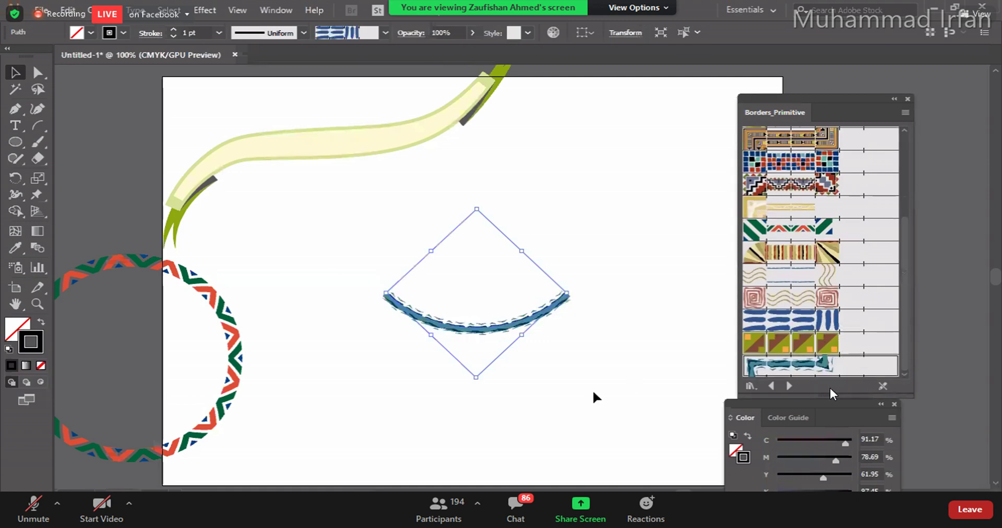
click(544, 423)
mouse_move(444, 338)
mouse_down()
mouse_move(447, 257)
mouse_move(445, 274)
mouse_up()
click(390, 426)
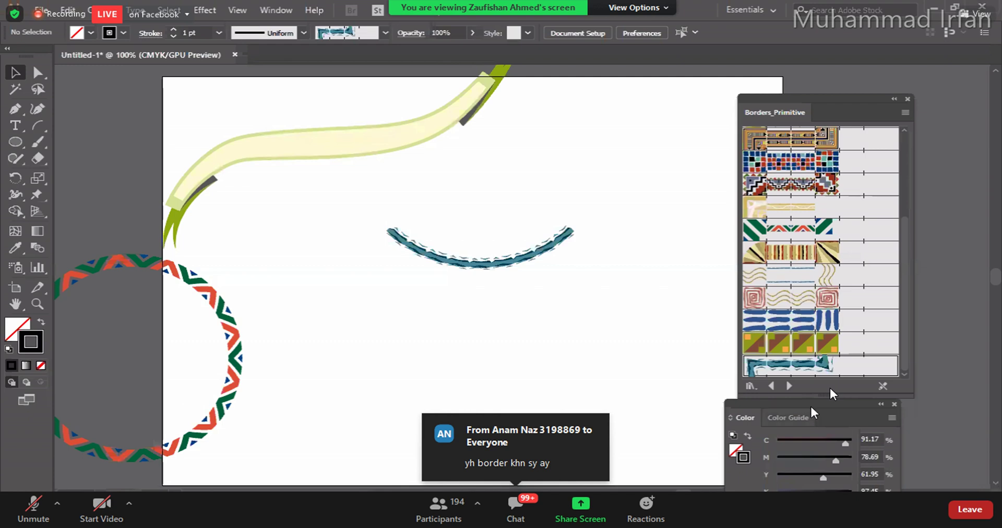
Step: Close the Color panel and open the Decorative_Scatter brush library, selecting its yellow and blue square brush
click(894, 403)
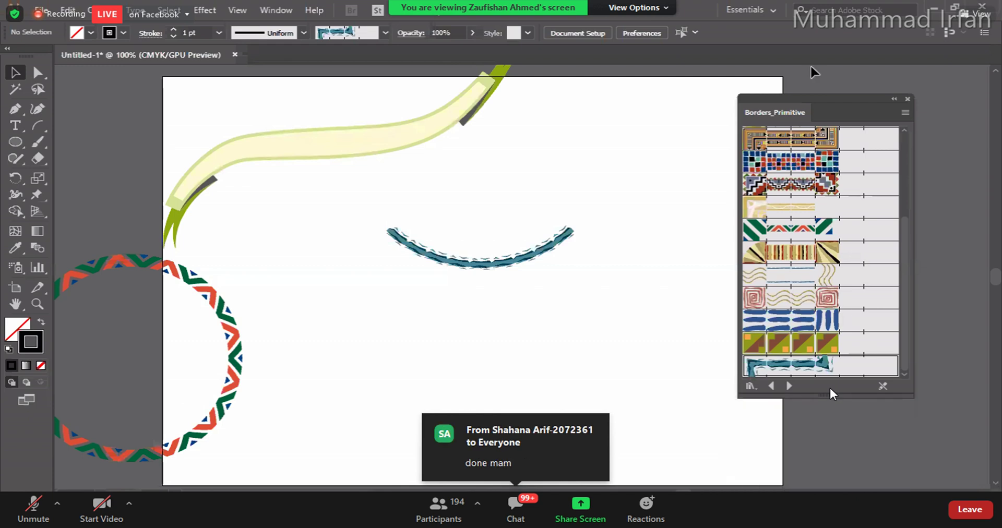
click(749, 386)
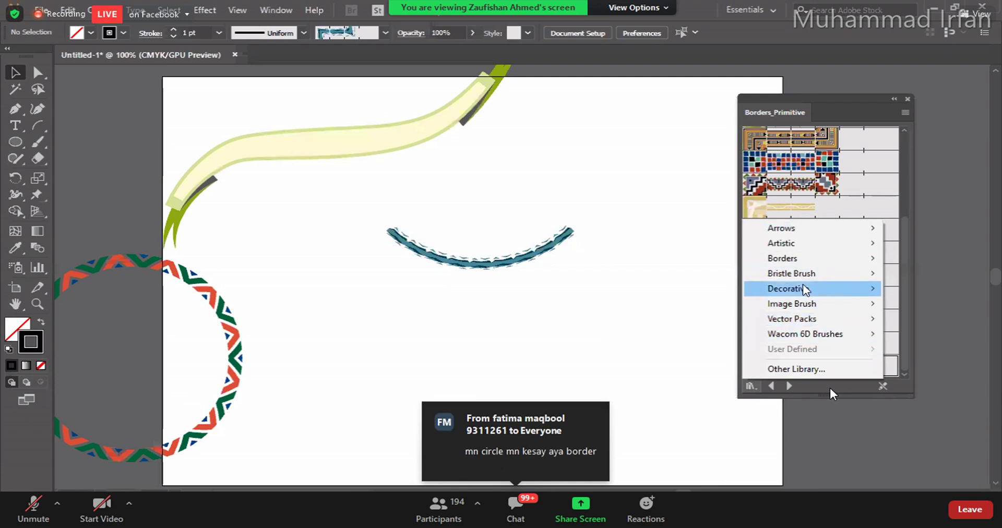
mouse_move(751, 262)
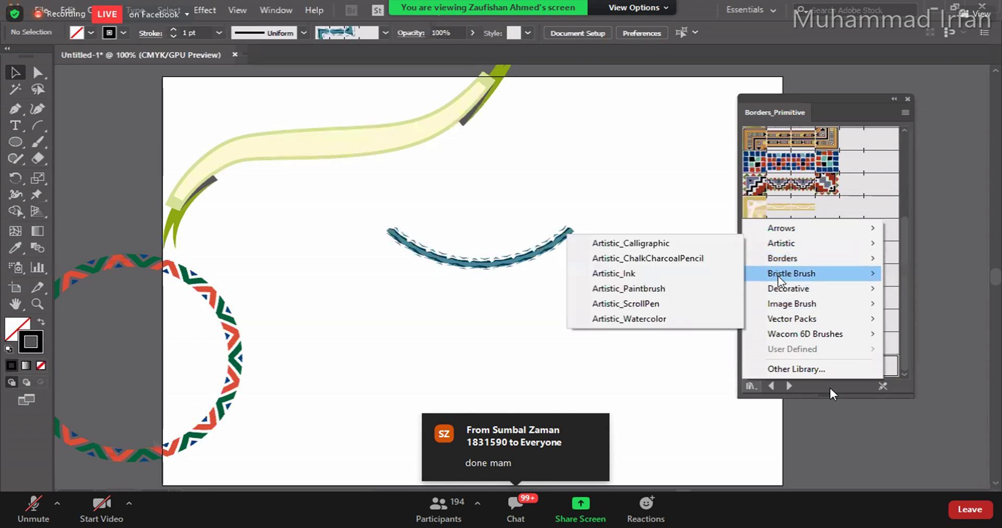
mouse_move(781, 288)
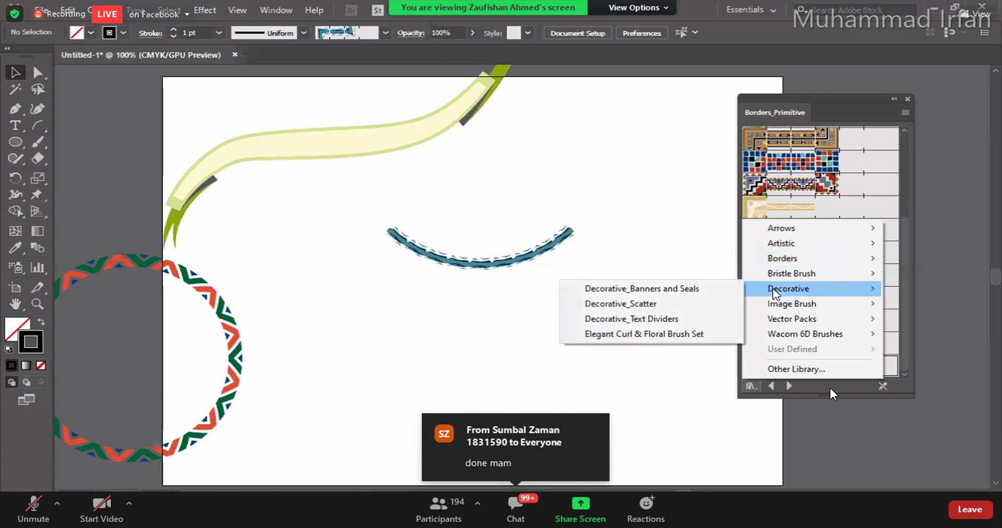
click(628, 304)
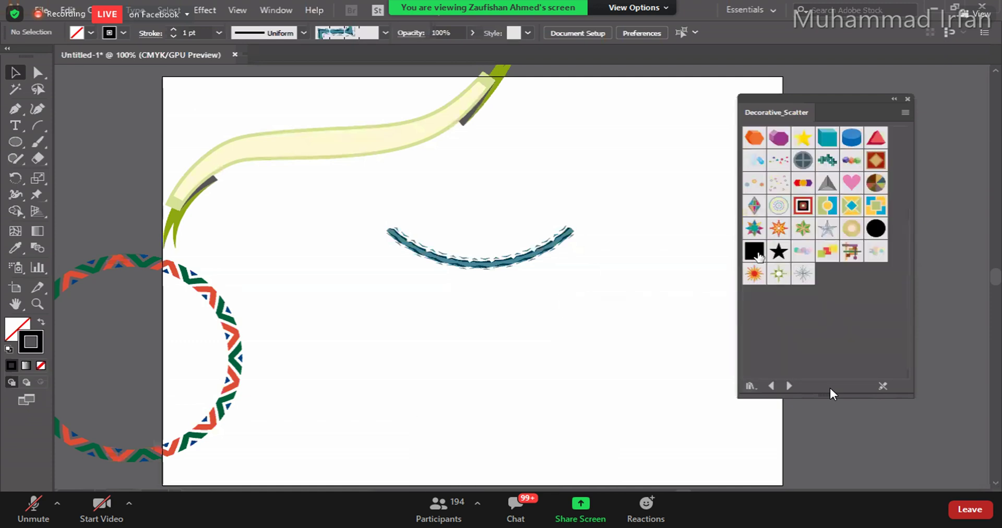
click(852, 216)
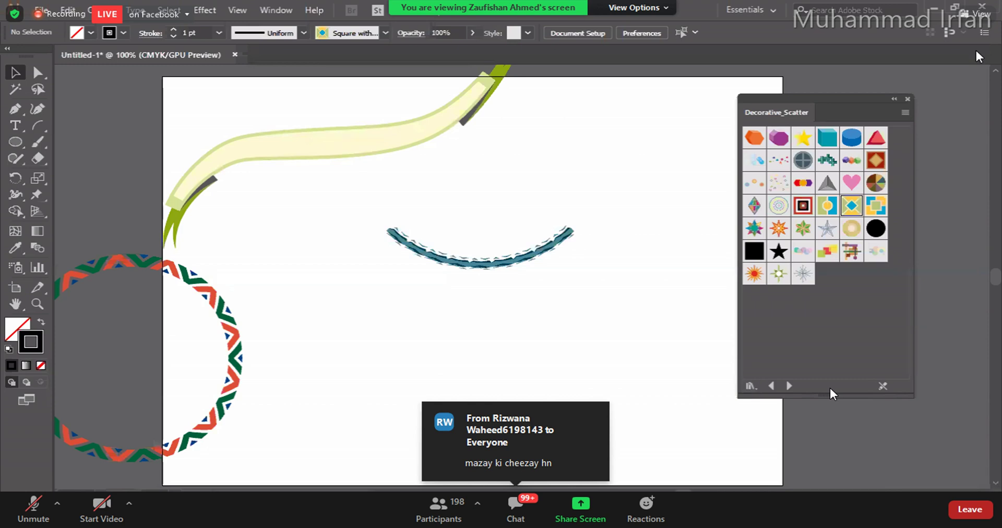
Step: Delete all the drawn paths from the artboard and close the Decorative_Scatter brush library
drag(229, 119, 551, 390)
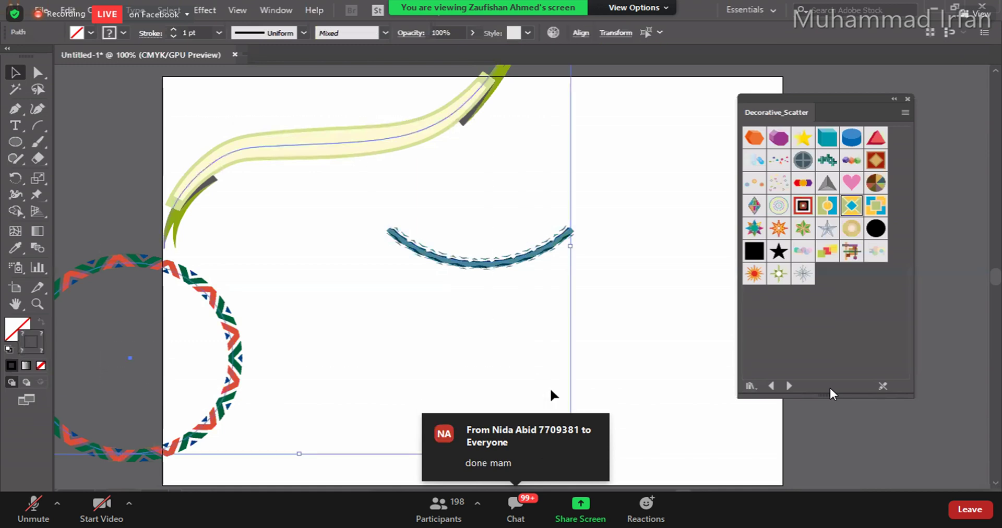
key(Delete)
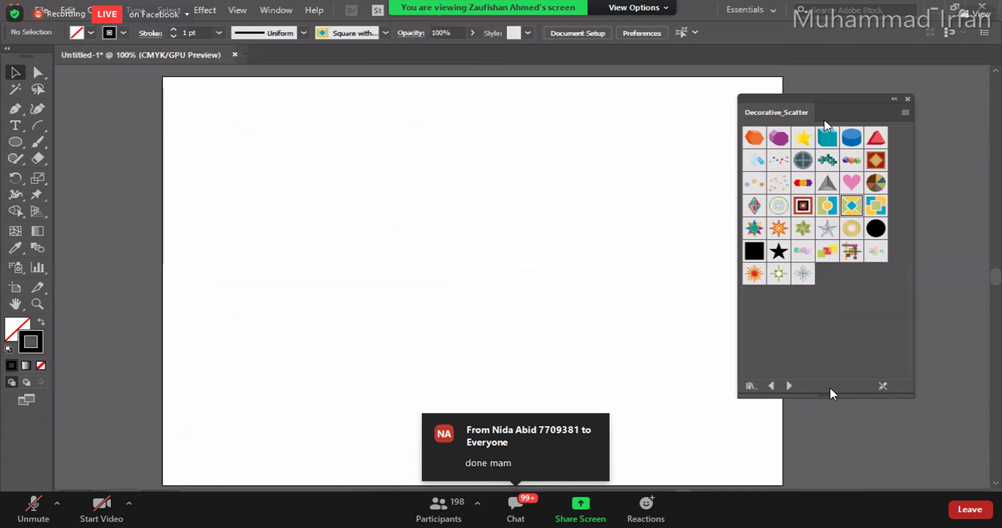
click(907, 99)
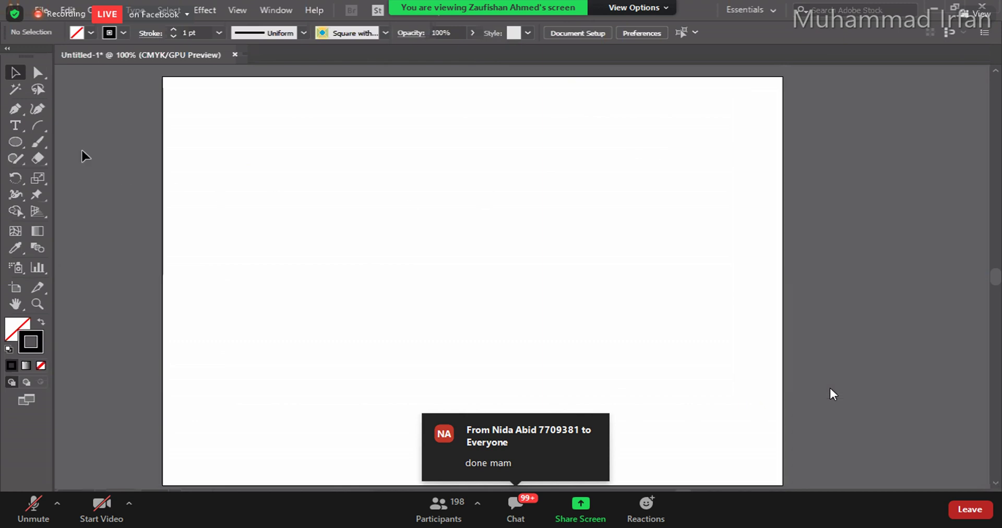
Step: Activate the Paintbrush tool and look through the enlarged list of brush definitions used in the document
drag(37, 143, 111, 147)
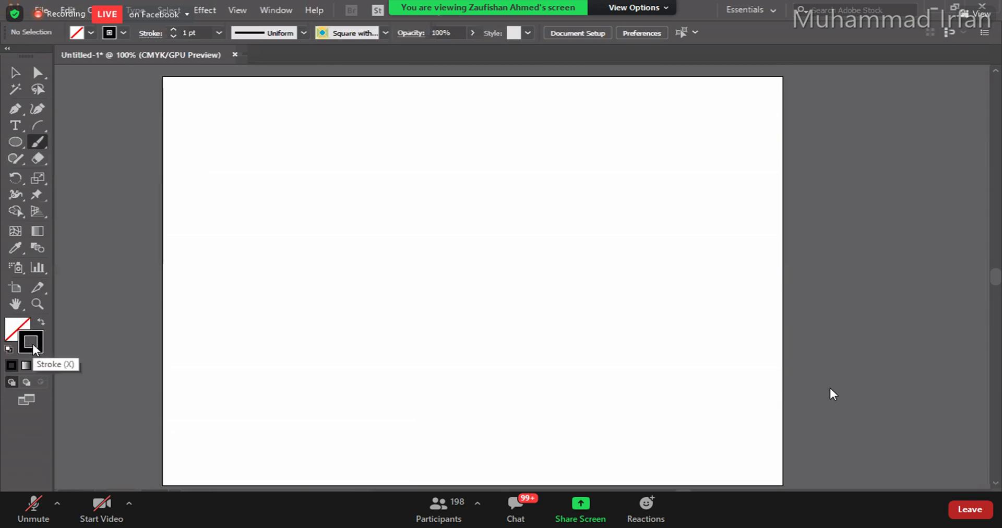
click(385, 32)
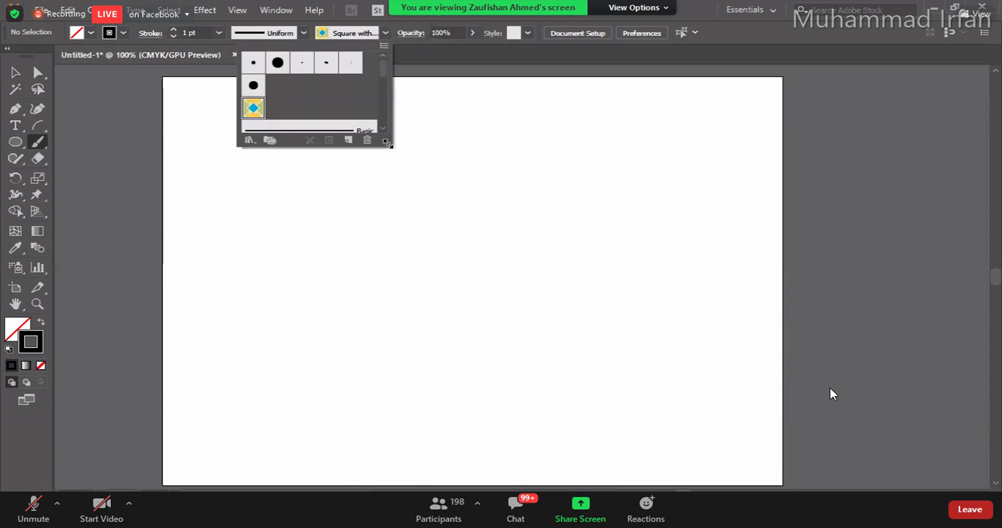
drag(391, 147, 347, 330)
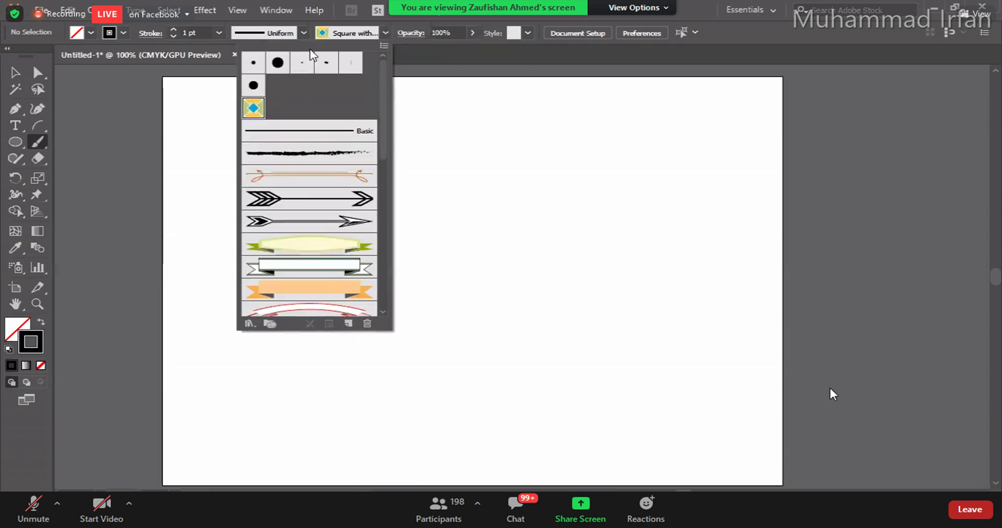
scroll(301, 273, down, 10)
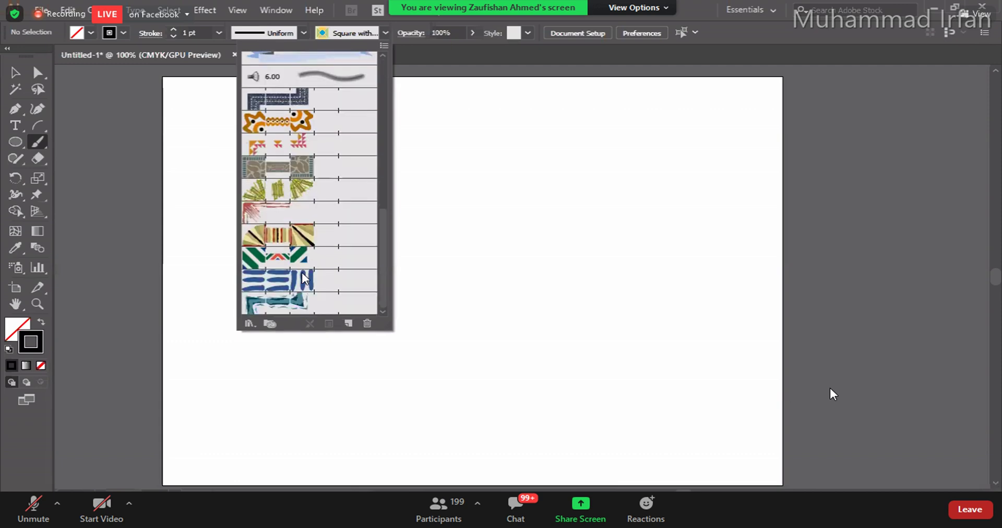
scroll(306, 95, up, 10)
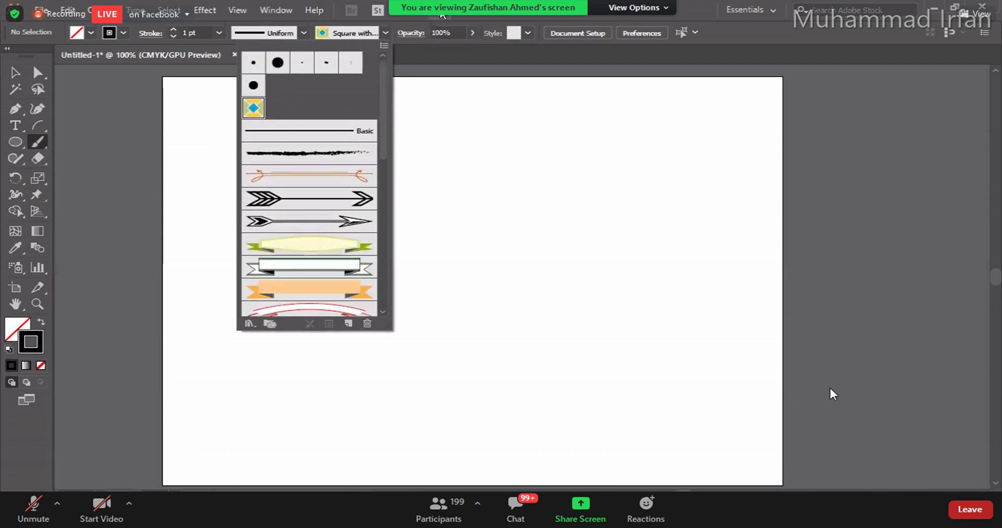
Step: Display the Brushes panel, place it over the artboard's right edge and lengthen it to show more brushes
click(277, 10)
click(276, 10)
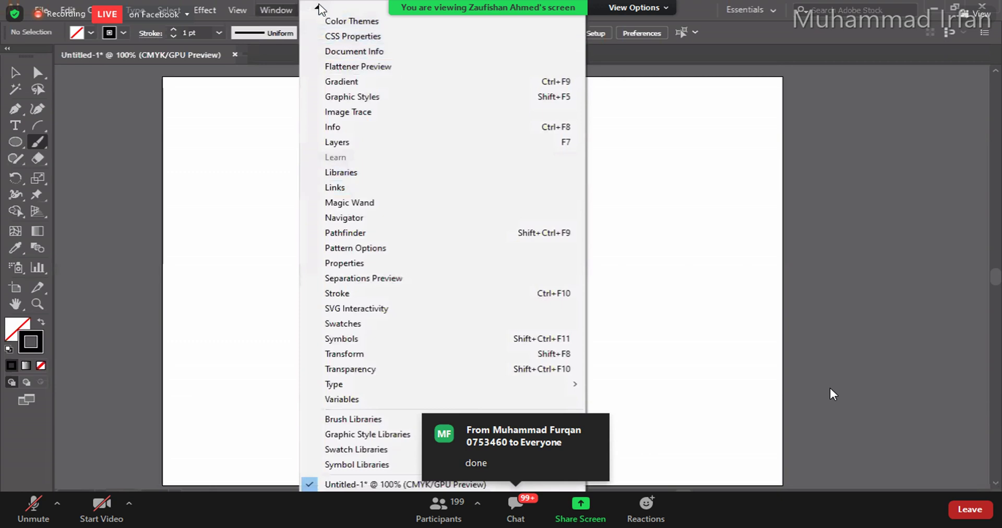
mouse_move(318, 8)
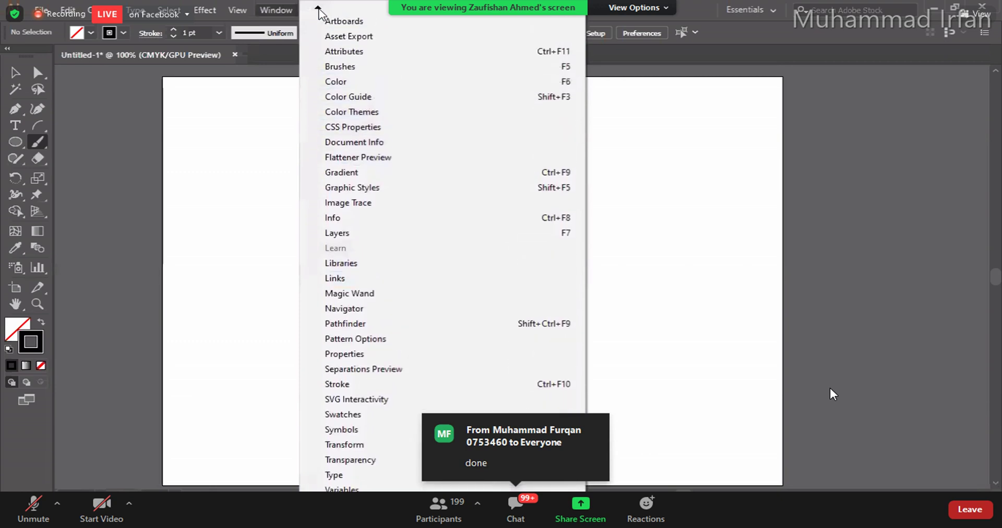
click(334, 66)
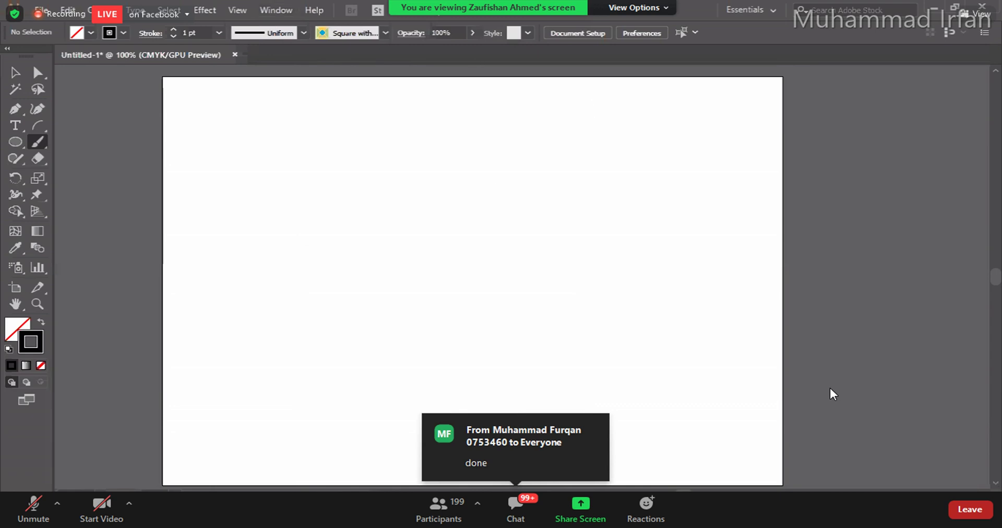
key(F5)
drag(452, 126, 878, 101)
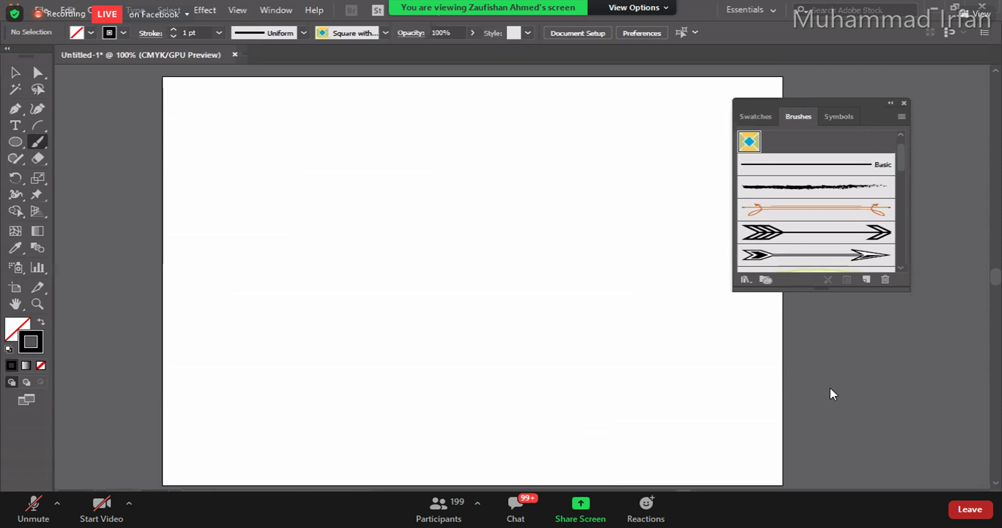
drag(908, 291, 888, 454)
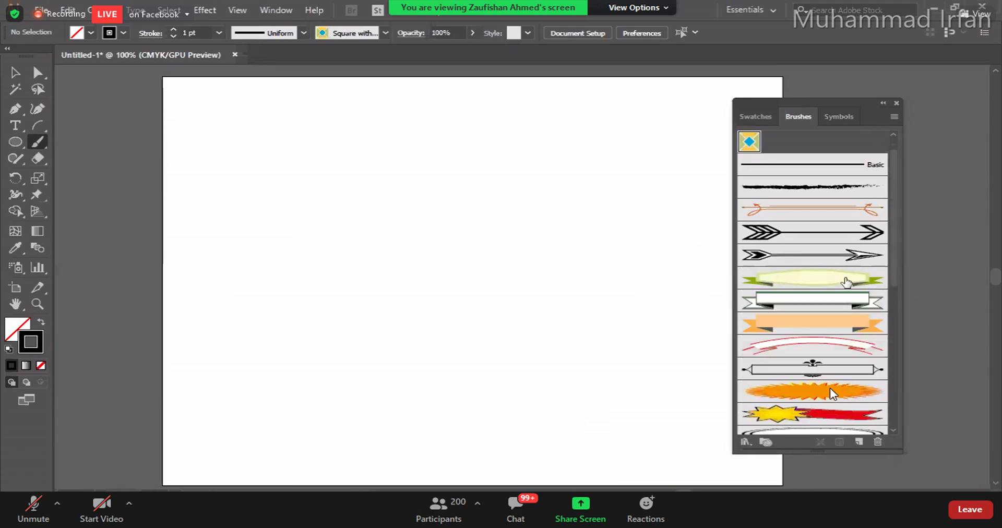
Step: Delete the square scatter brush and the arrow and banner brushes from the document's brushes, leaving Basic and the charcoal brush out of the selection
scroll(821, 335, down, 5)
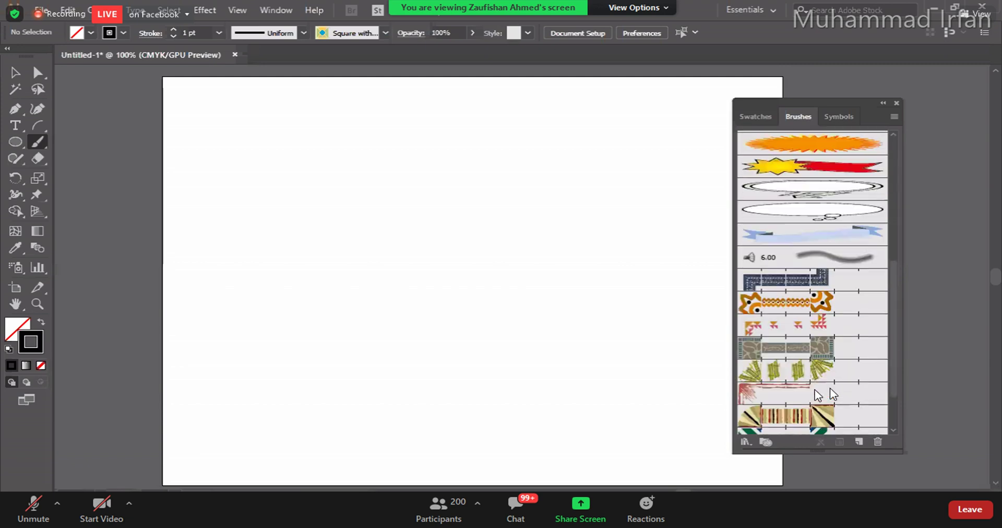
scroll(814, 386, up, 8)
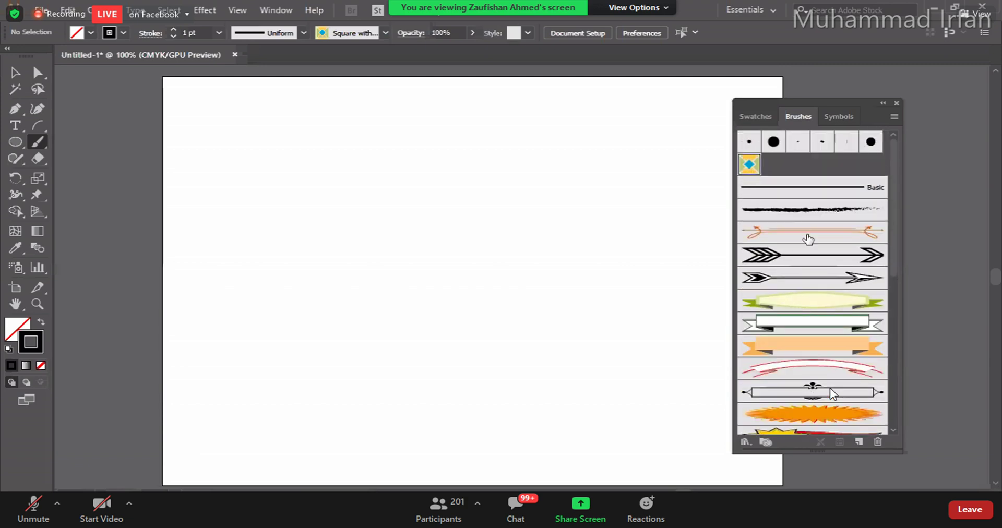
shift+click(798, 262)
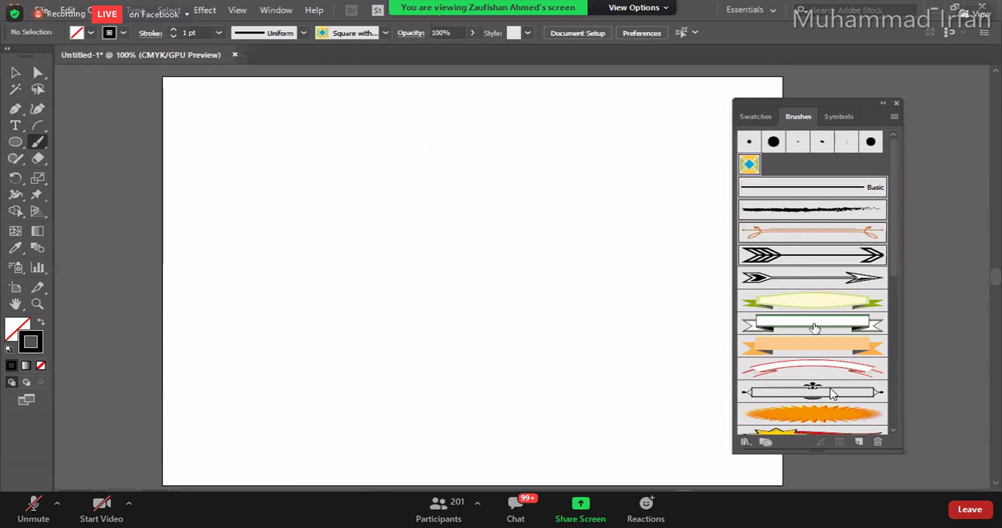
shift+click(828, 282)
shift+click(825, 324)
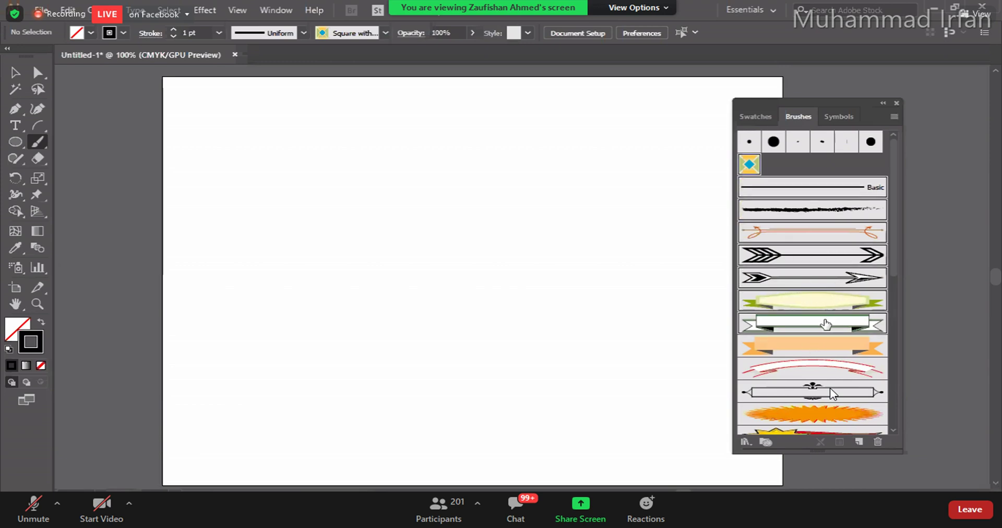
shift+click(817, 387)
shift+click(799, 432)
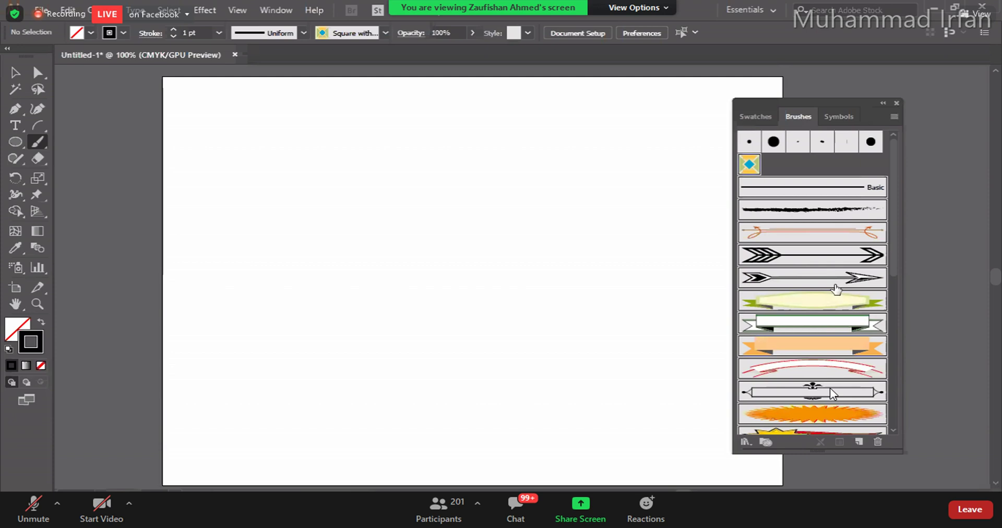
ctrl+click(856, 194)
ctrl+click(850, 213)
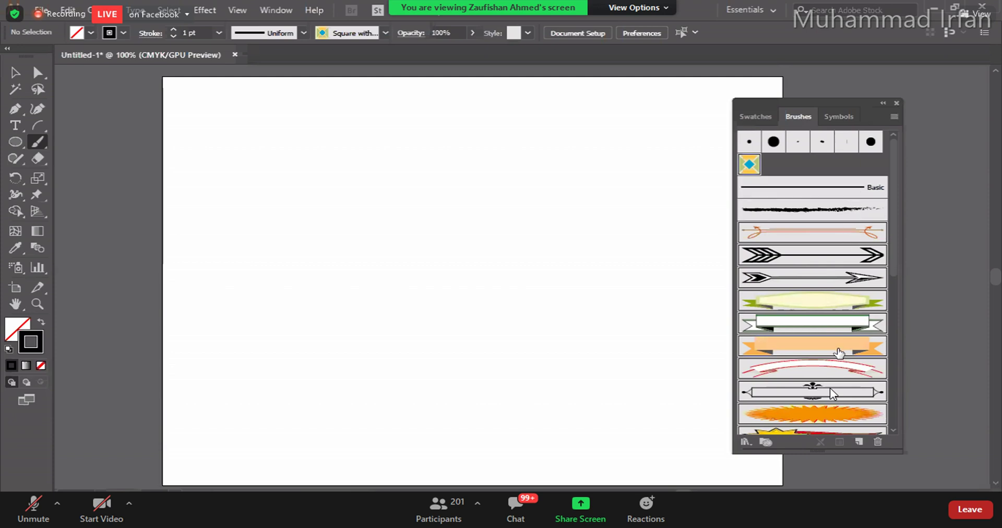
scroll(835, 350, down, 10)
click(877, 442)
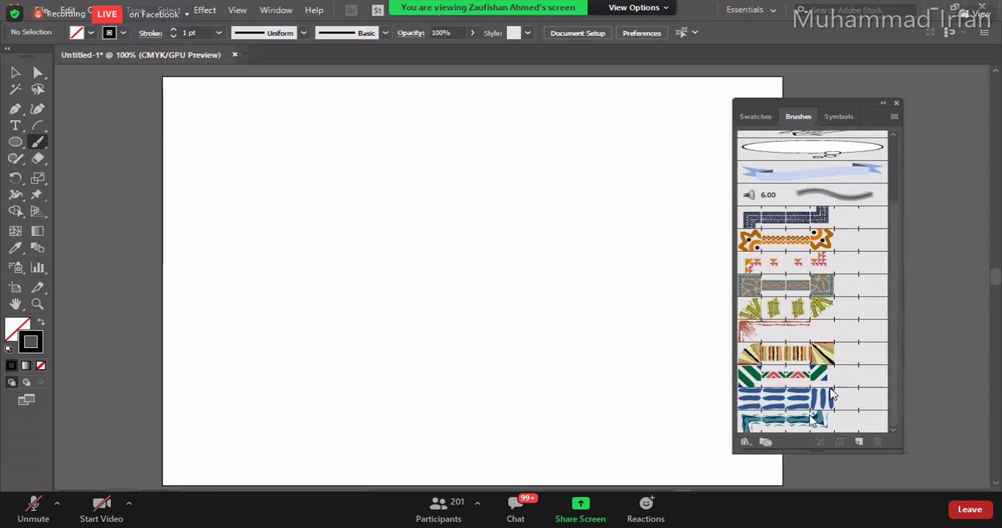
Step: Delete the border brushes from the orange ornamental one through the red corner one from the document's brushes
scroll(798, 240, up, 4)
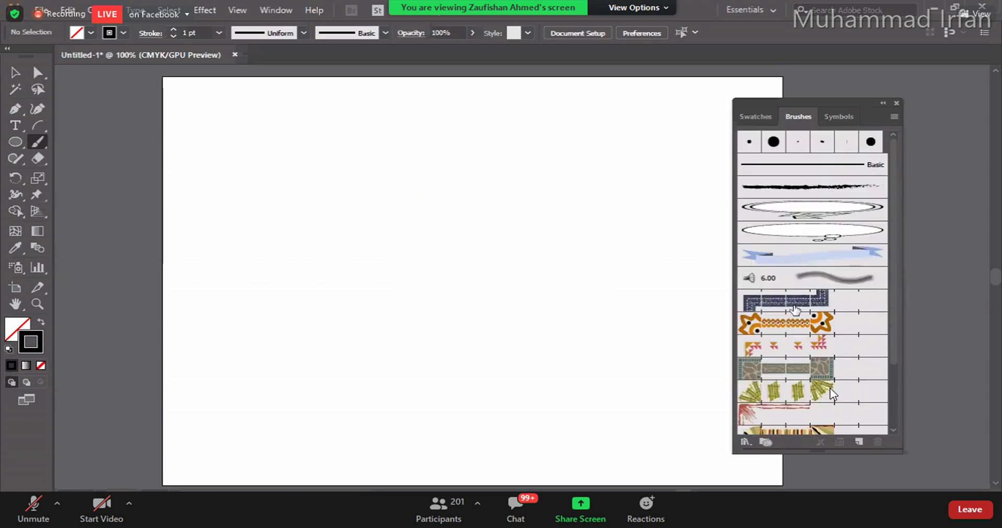
shift+click(782, 334)
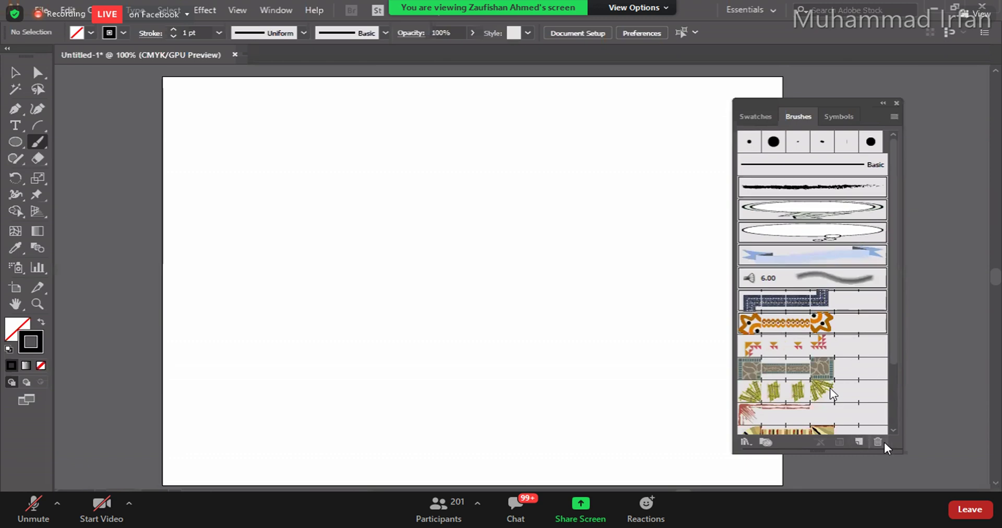
click(830, 369)
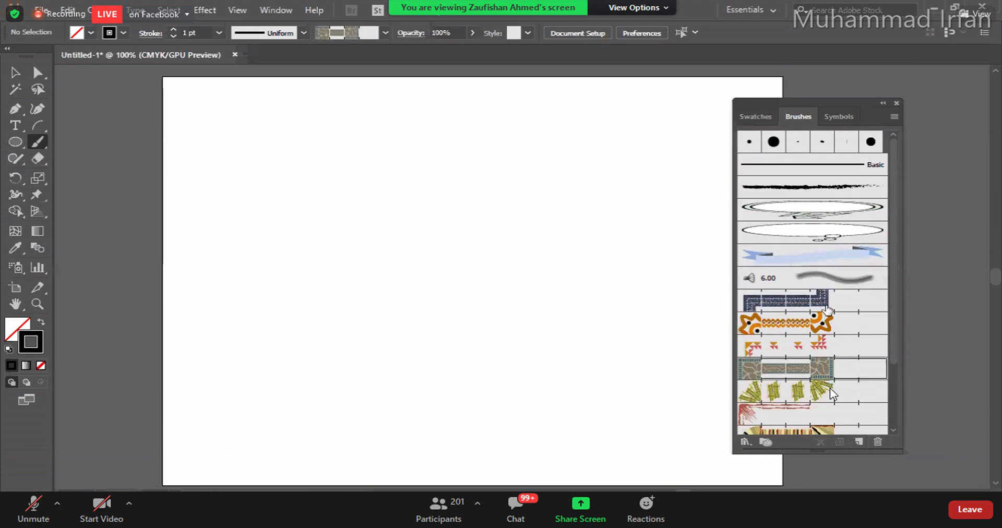
click(819, 326)
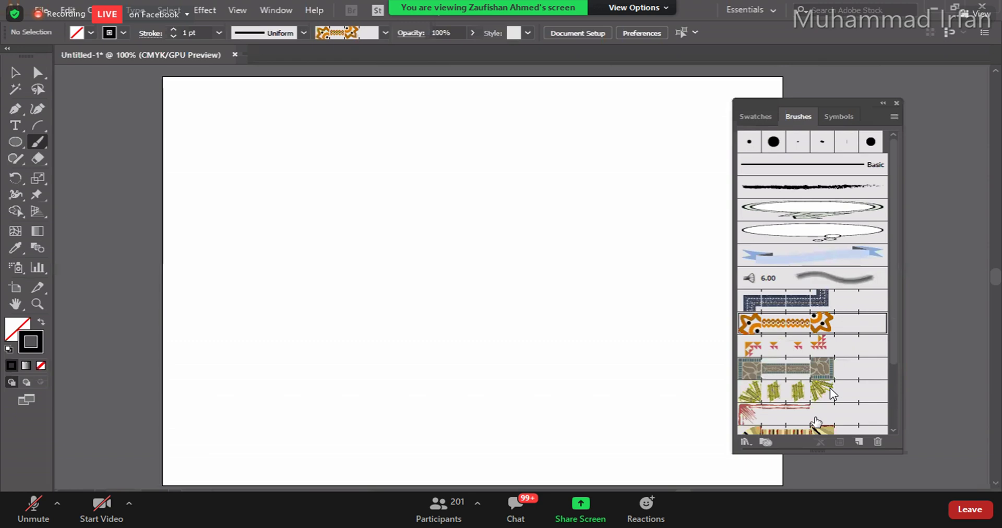
shift+click(812, 415)
click(878, 442)
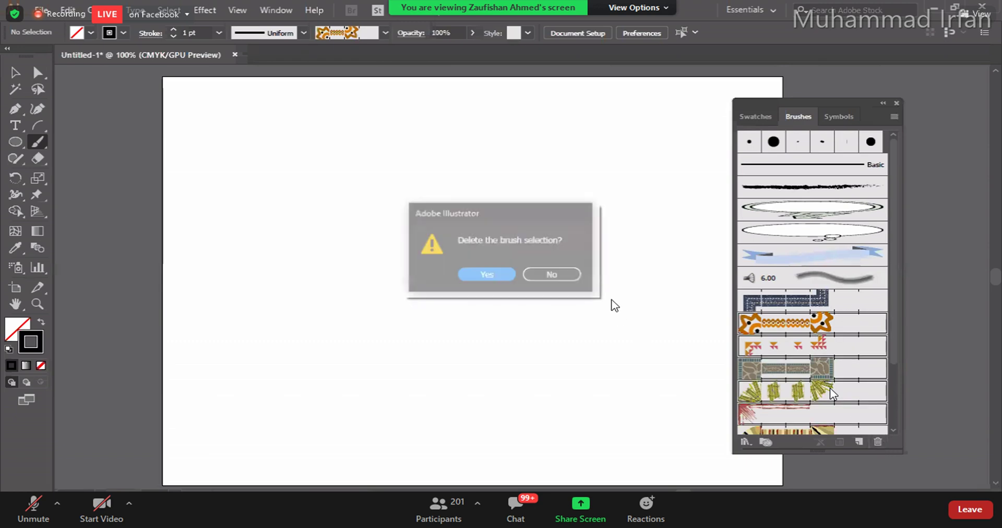
click(497, 275)
Step: Delete the remaining border brushes from the tan striped one through the teal one
click(801, 326)
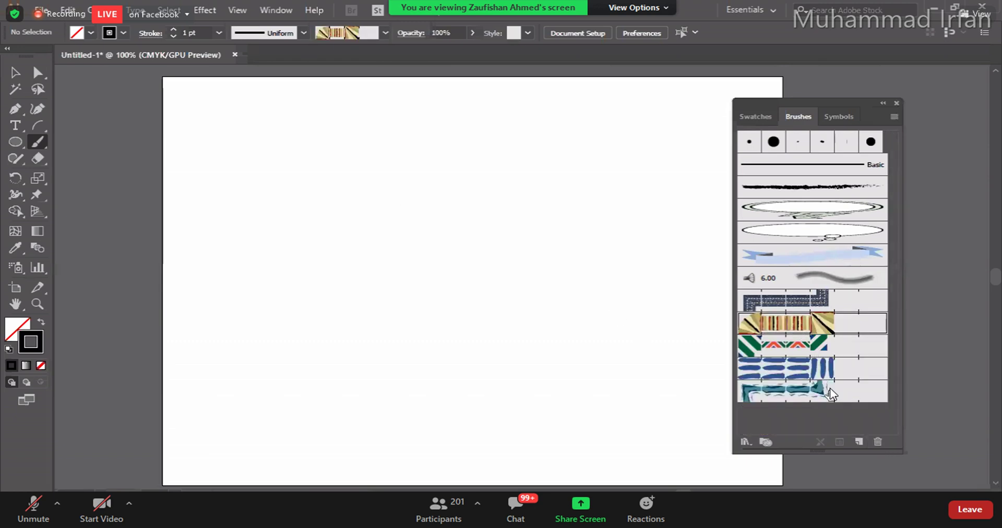
shift+click(831, 394)
click(879, 443)
click(488, 275)
Step: Delete the blue ribbon brush and the two speech-bubble brushes from the document's brushes
click(813, 256)
shift+click(813, 211)
click(877, 442)
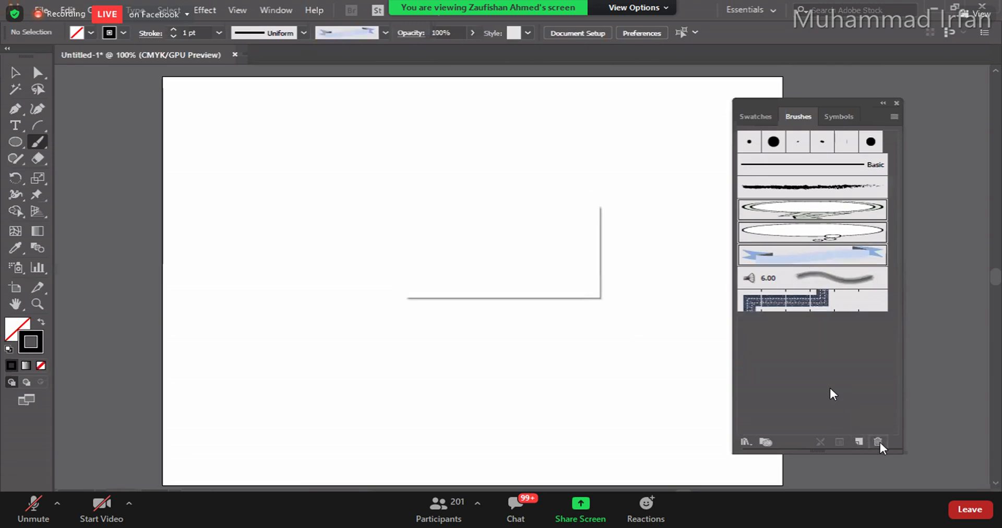
click(484, 274)
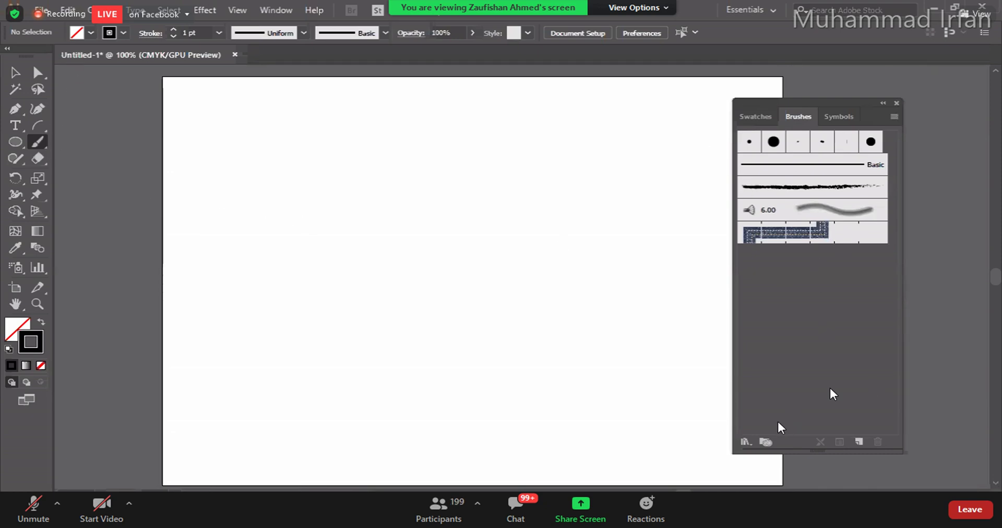
click(778, 175)
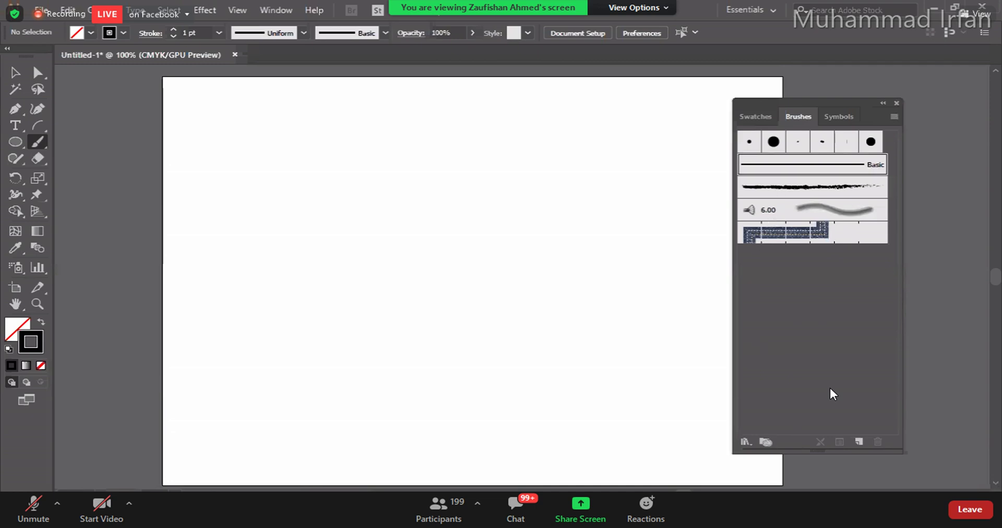
click(858, 443)
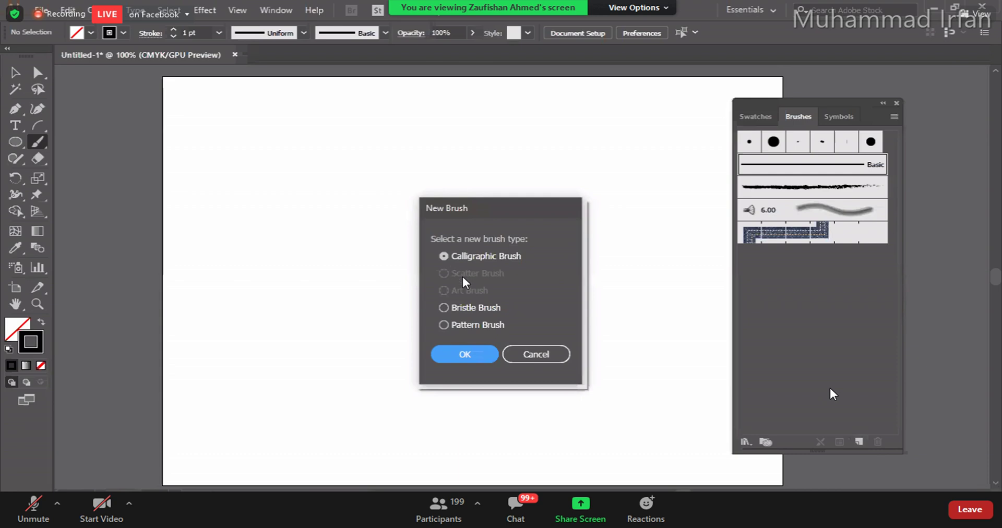
drag(443, 208, 246, 136)
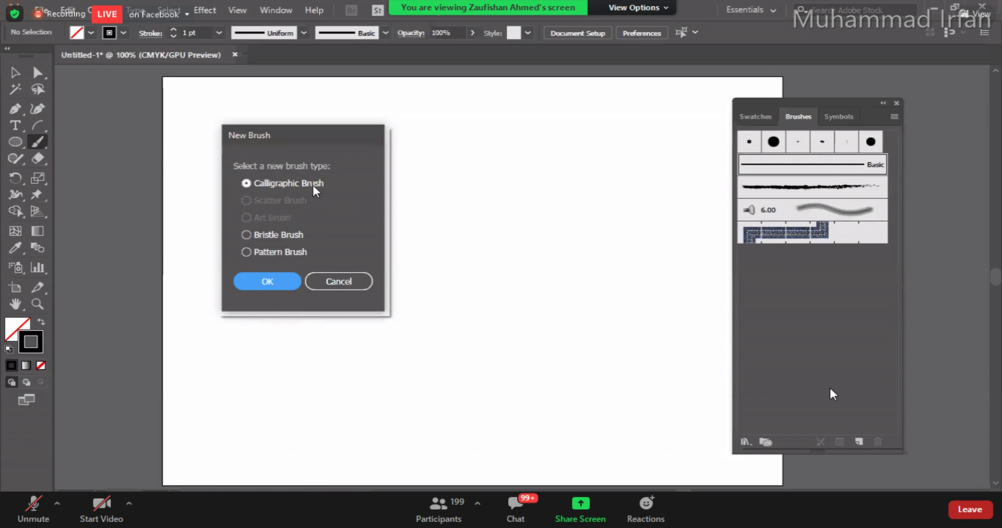
click(327, 280)
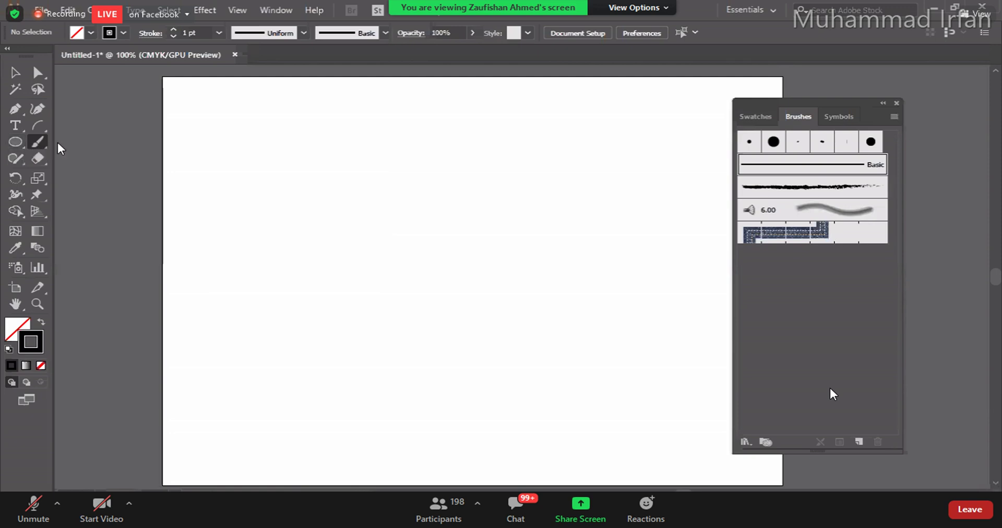
click(859, 441)
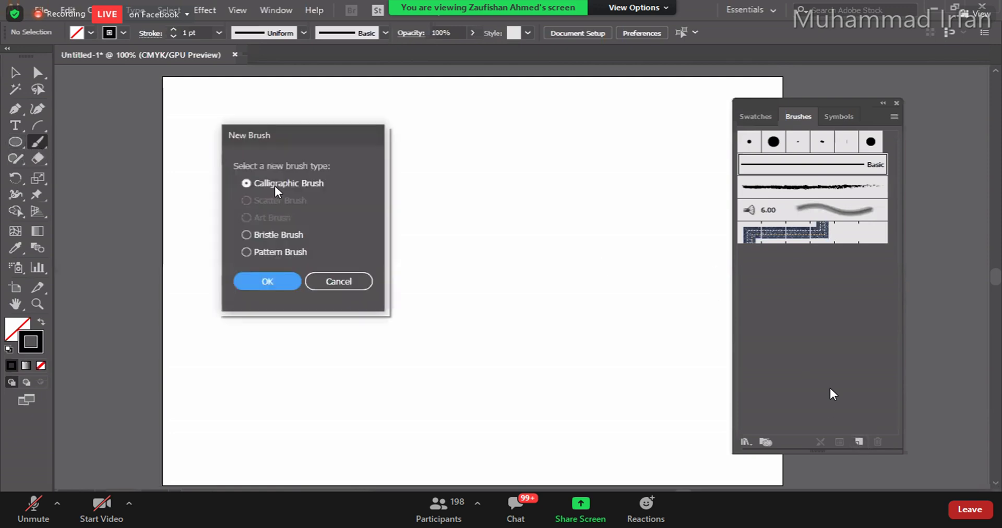
click(346, 284)
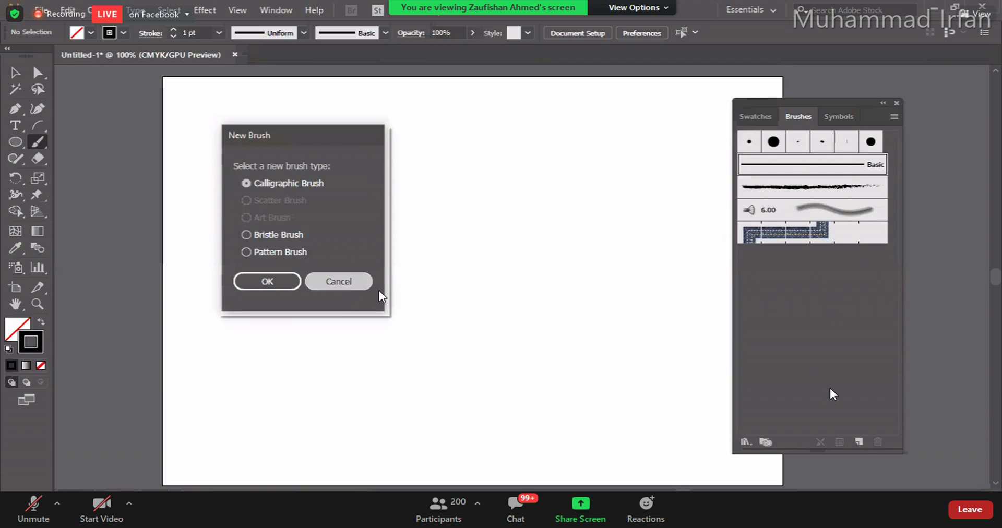
Step: Start a new brush of the Calligraphic Brush type and bring up its options
click(859, 442)
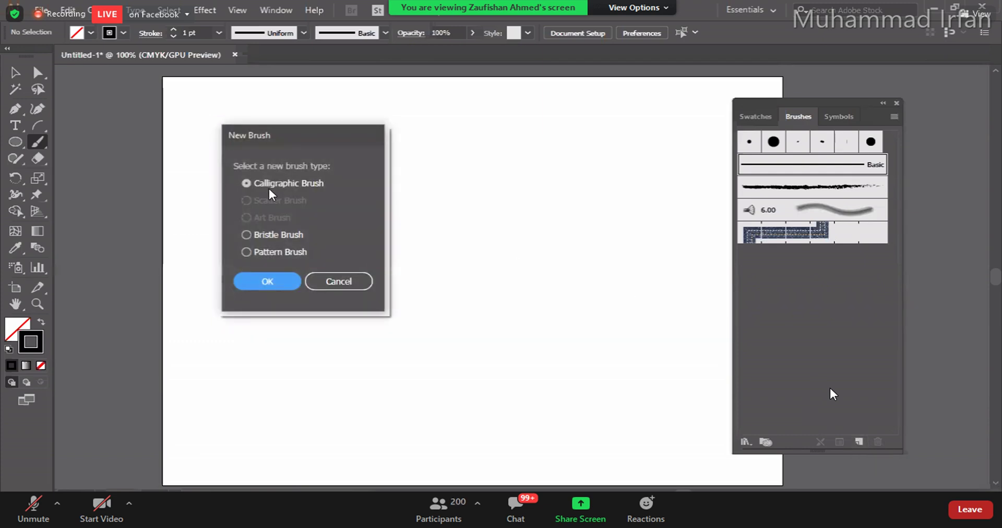
click(243, 183)
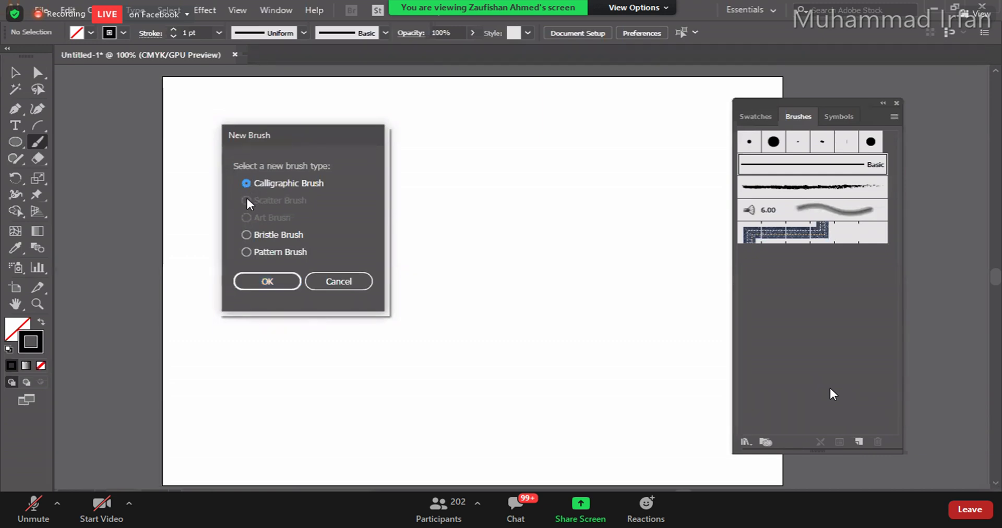
click(268, 281)
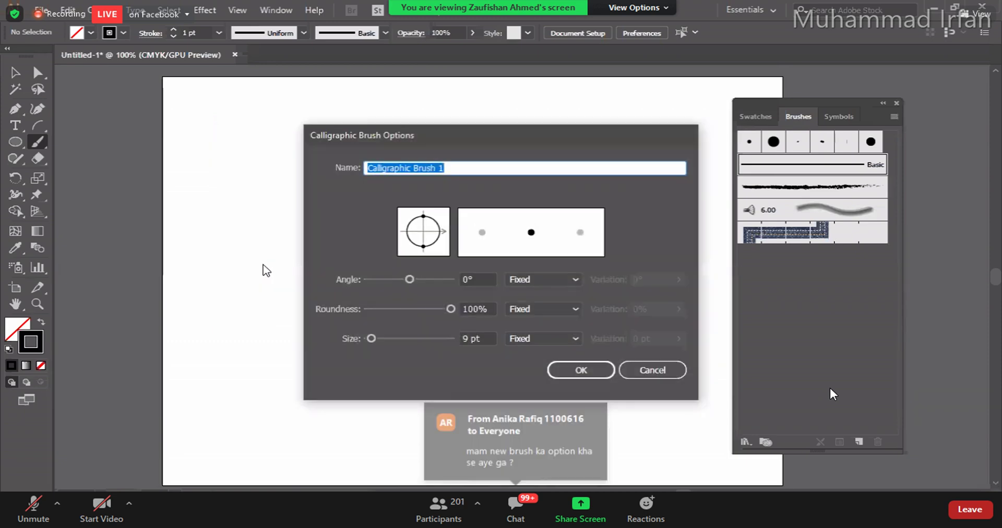
drag(348, 136, 306, 99)
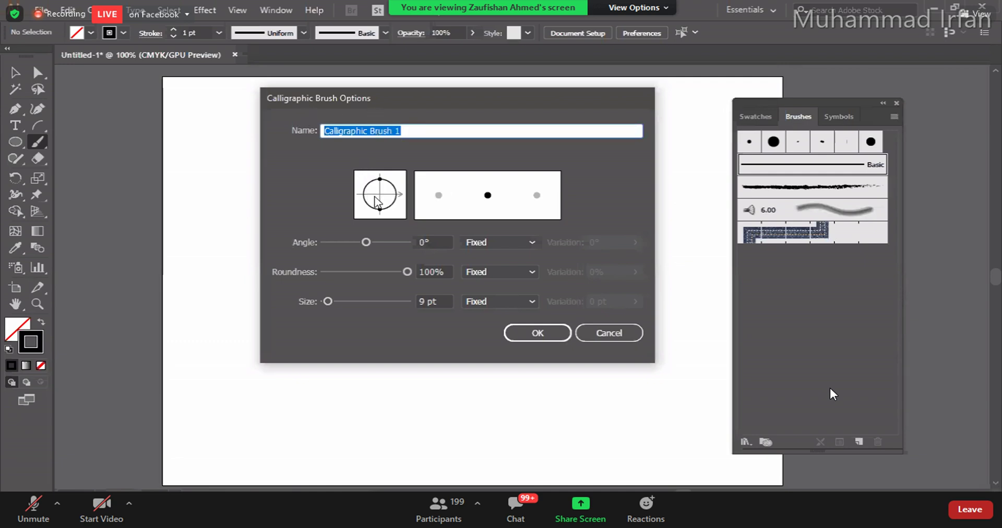
Step: Create the calligraphic brush with a 45° angle, 24% roundness and a size of 30 pt
mouse_move(399, 194)
mouse_down()
mouse_move(382, 176)
mouse_move(406, 215)
mouse_move(373, 140)
mouse_move(394, 226)
mouse_move(337, 163)
mouse_move(402, 196)
mouse_move(406, 165)
mouse_move(422, 198)
mouse_up()
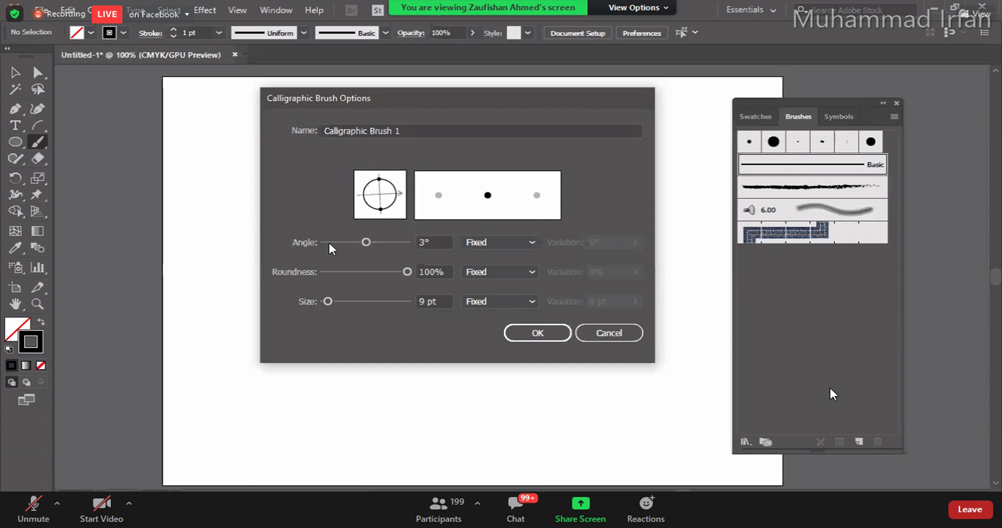
double_click(425, 242)
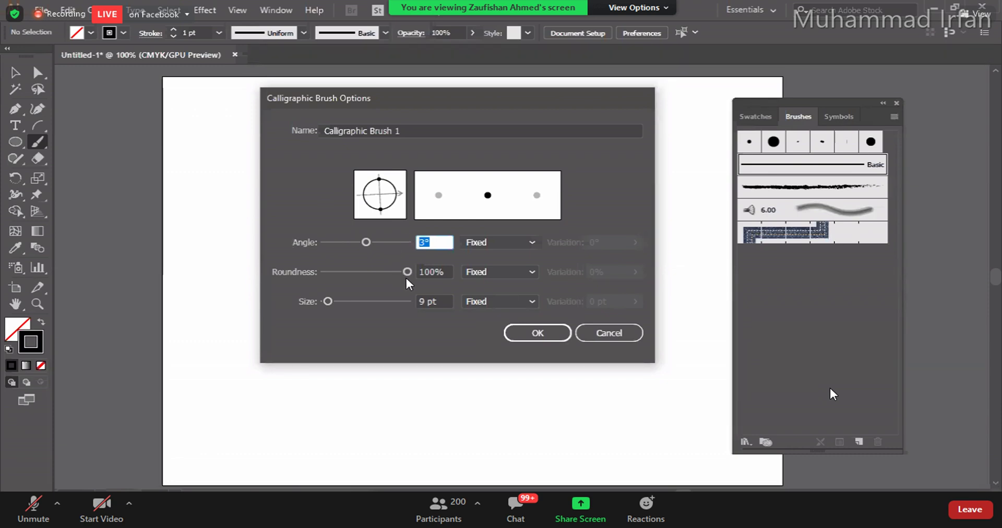
text(45)
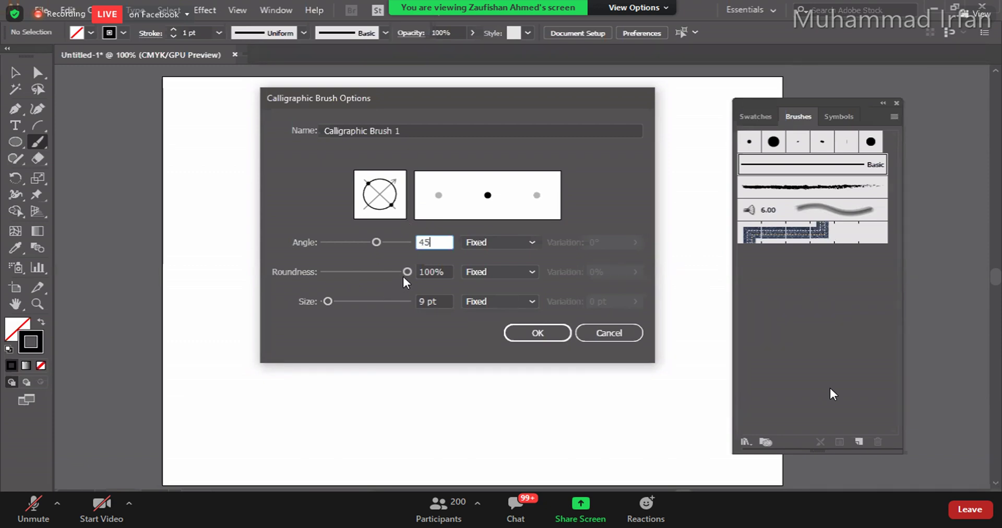
drag(408, 274, 345, 283)
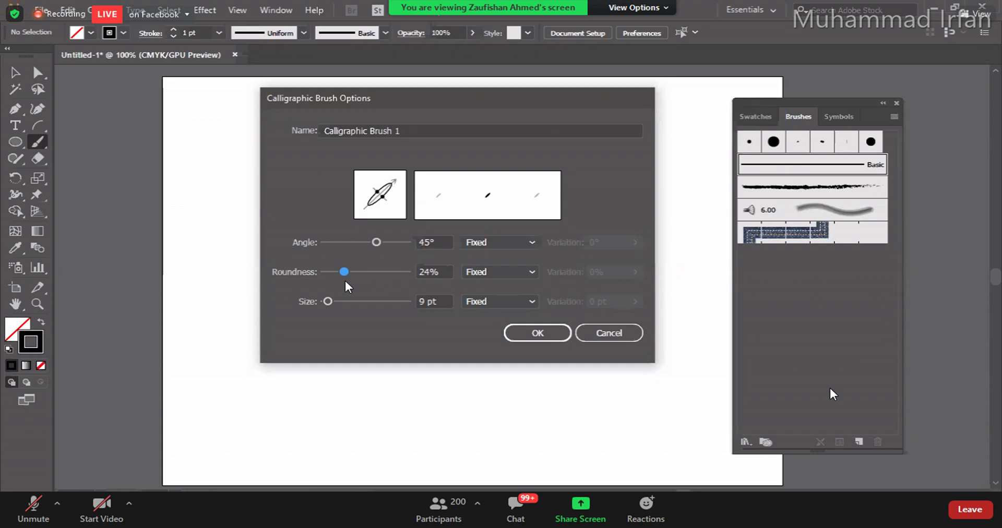
mouse_move(327, 300)
mouse_down()
mouse_move(379, 299)
mouse_move(337, 297)
mouse_up()
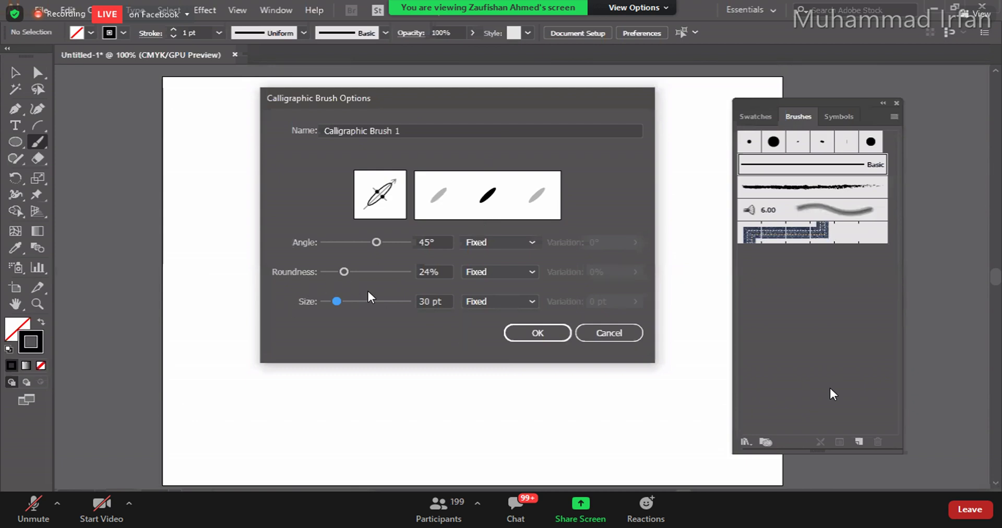
click(542, 336)
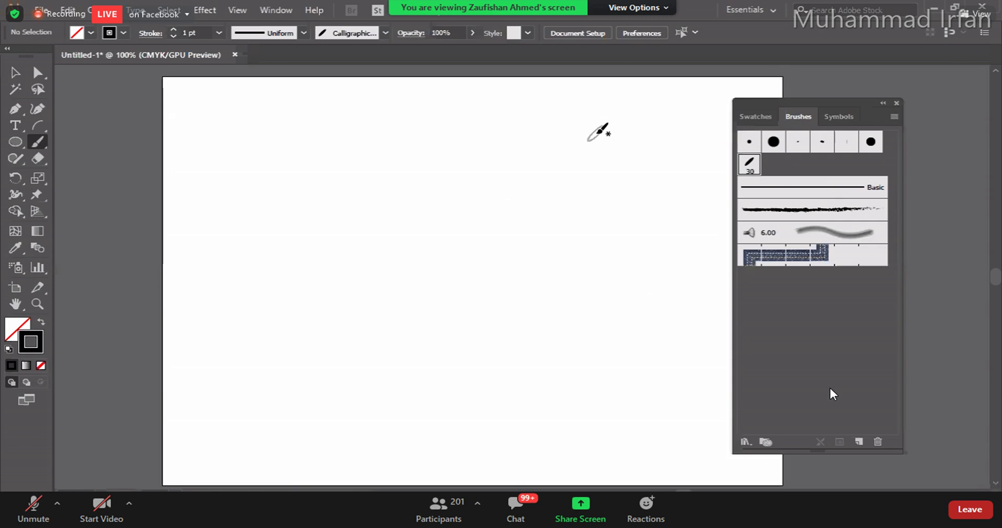
Step: Paint the Urdu letters alif and be, with be's dot, on the artboard using the new calligraphic brush
drag(596, 133, 602, 256)
mouse_move(554, 233)
mouse_down()
mouse_move(553, 259)
mouse_move(533, 261)
mouse_move(433, 256)
mouse_move(440, 229)
mouse_up()
mouse_move(483, 286)
mouse_down()
mouse_move(503, 288)
mouse_move(493, 296)
mouse_up()
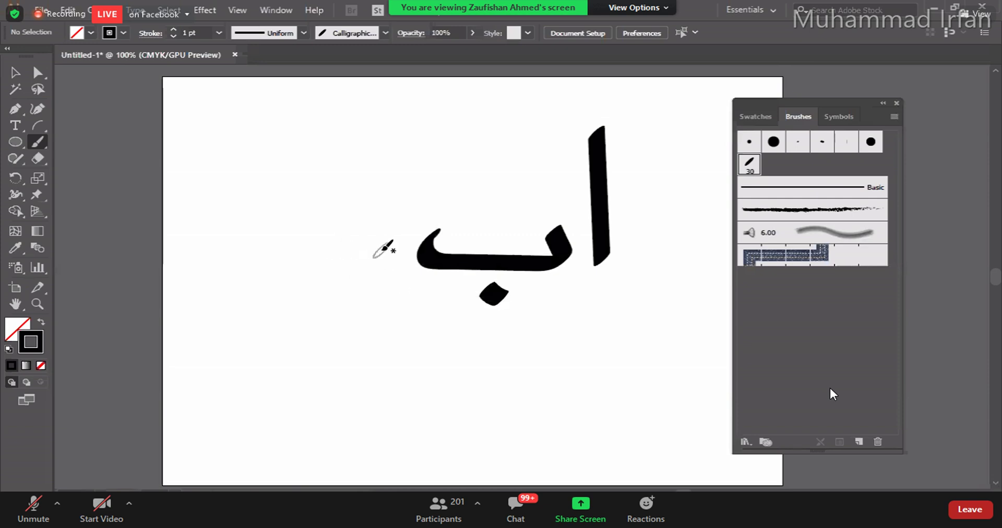
Step: Paint the letter pe with three dots beside the be, undoing and repainting its curved stroke once
mouse_move(387, 239)
mouse_down()
mouse_move(389, 261)
mouse_move(365, 271)
mouse_move(256, 256)
mouse_move(252, 234)
mouse_up()
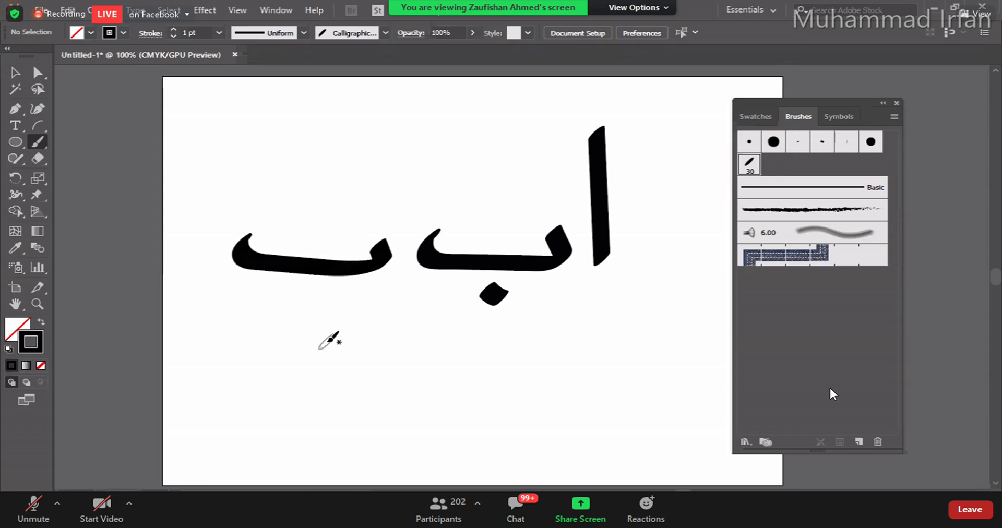
key(ctrl+z)
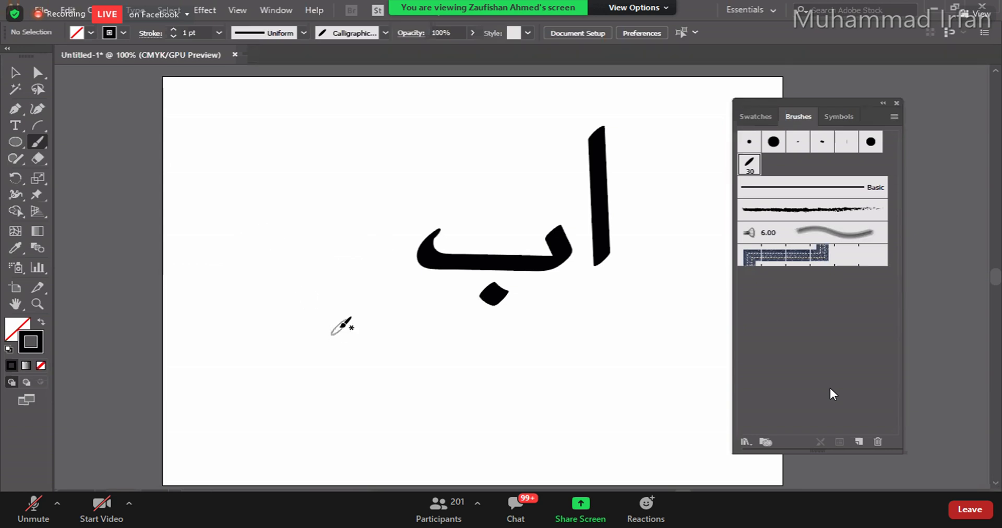
mouse_move(344, 231)
mouse_down()
mouse_move(355, 256)
mouse_move(331, 266)
mouse_move(213, 265)
mouse_move(215, 229)
mouse_up()
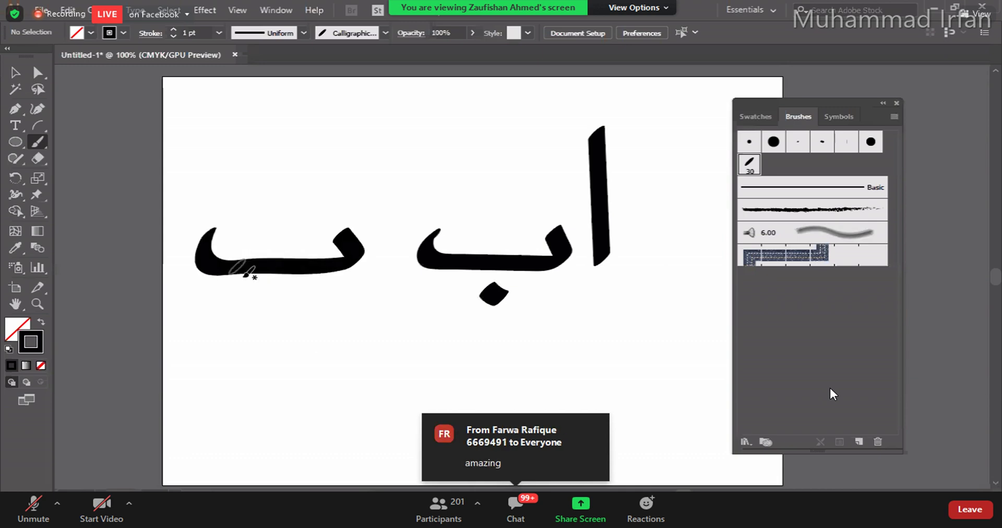
mouse_move(256, 302)
mouse_down()
mouse_move(310, 304)
mouse_move(299, 326)
mouse_up()
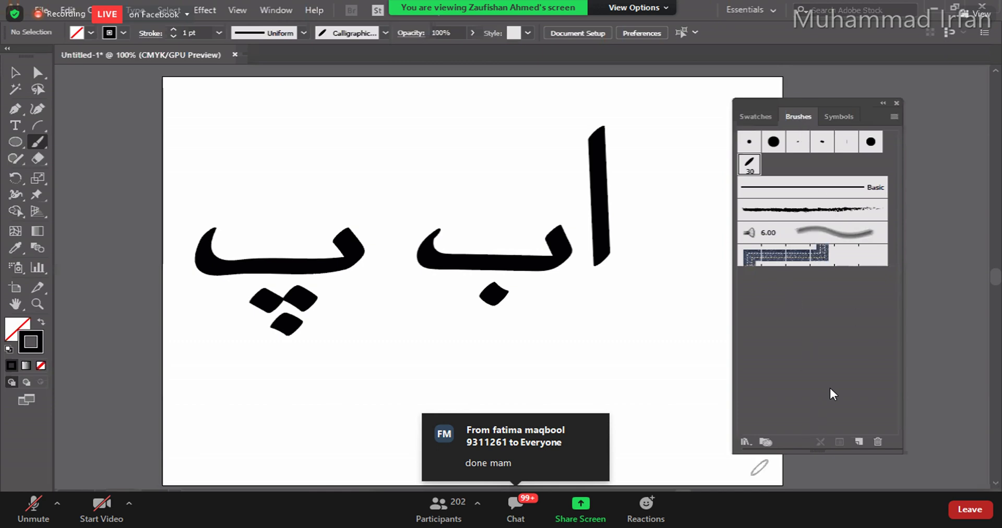
click(858, 441)
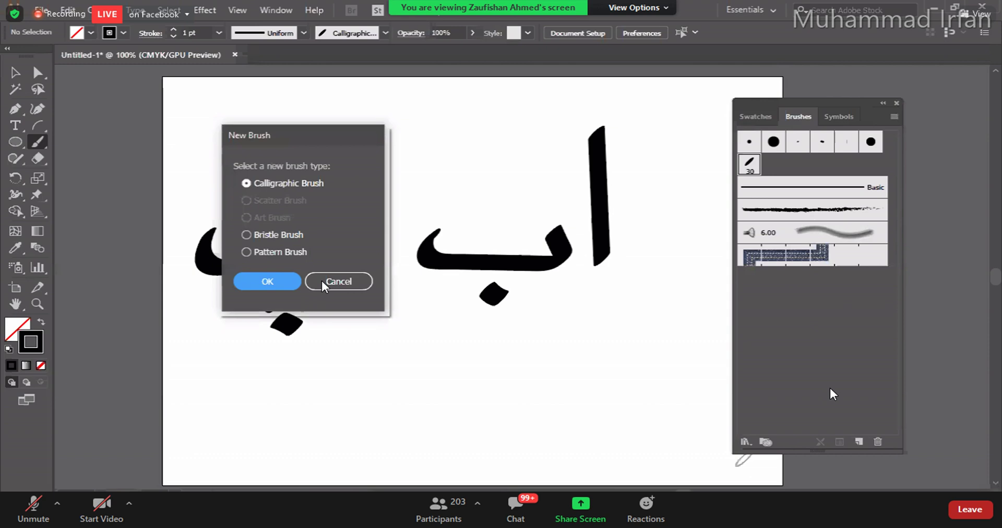
click(323, 282)
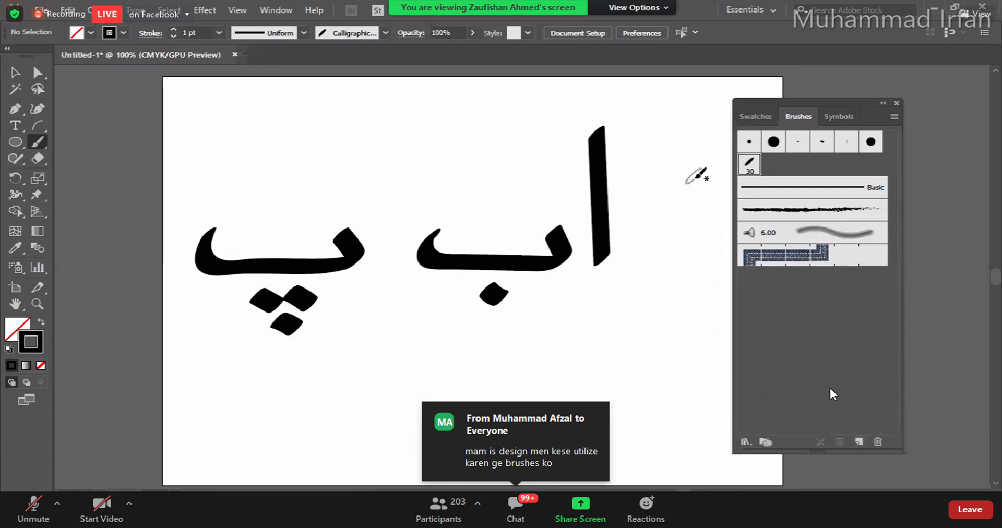
double_click(749, 165)
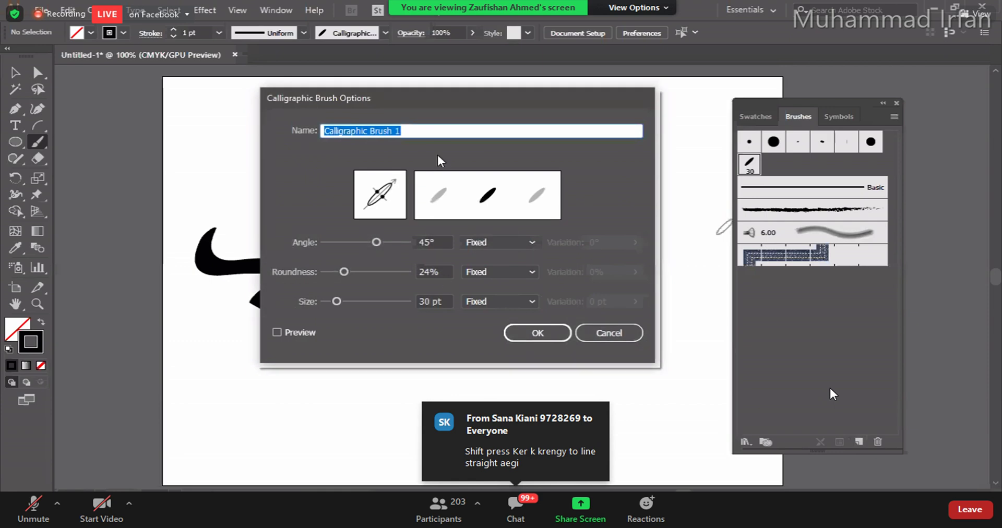
click(609, 333)
Step: Select the curved stroke of the letter pe and open the 30 pt calligraphic brush's options with Preview enabled
click(15, 74)
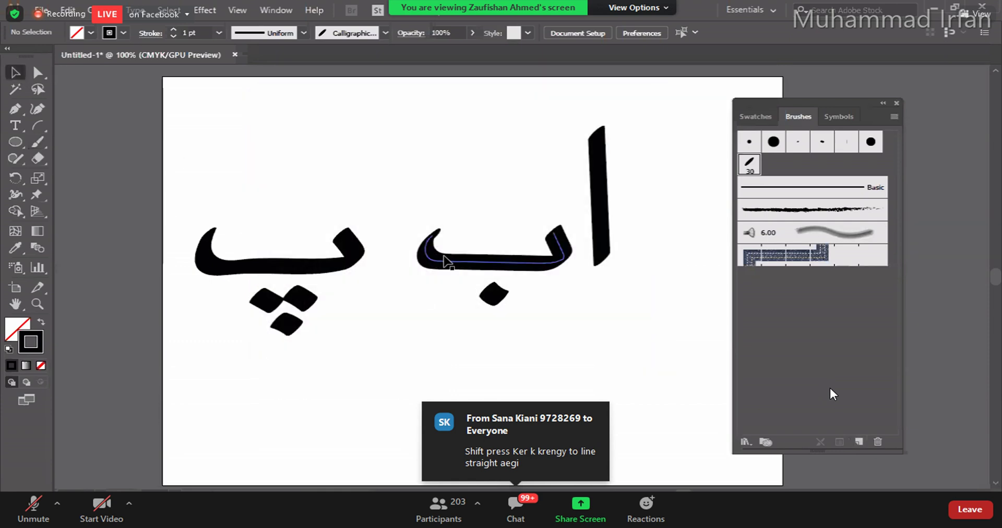
click(232, 265)
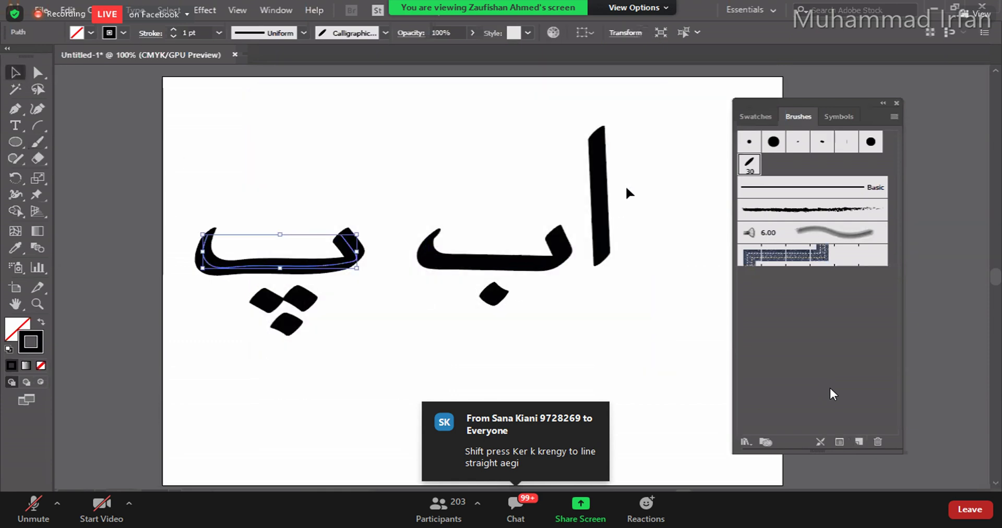
double_click(749, 163)
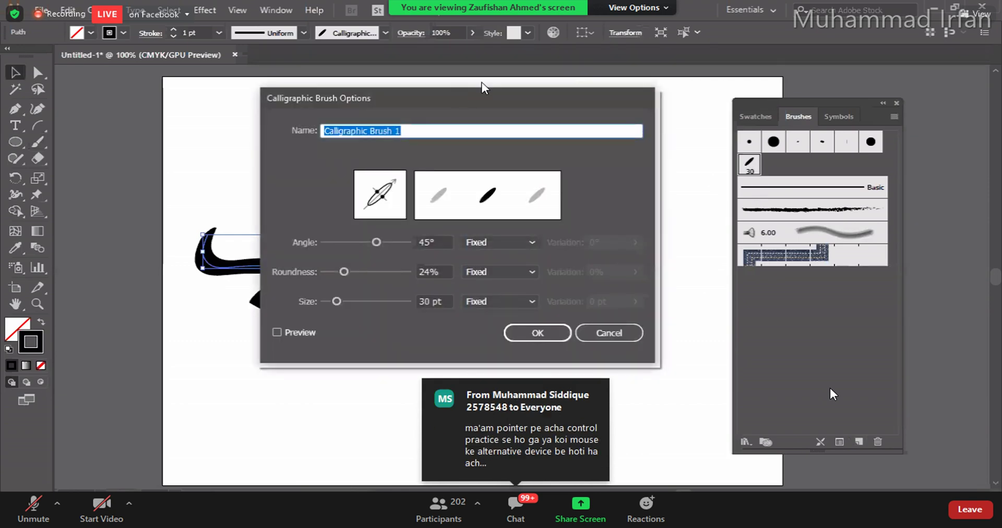
drag(482, 90, 751, 60)
click(577, 303)
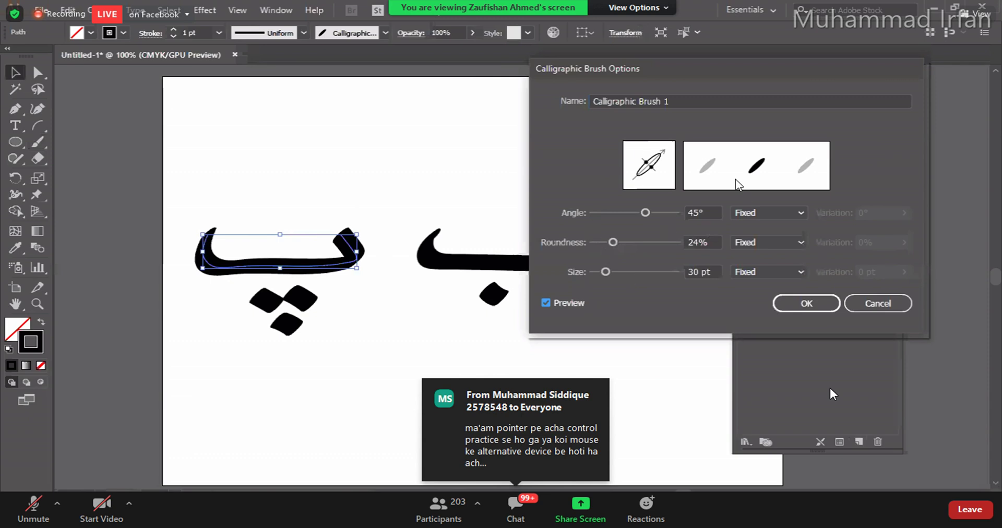
Step: Reduce the calligraphic brush's roundness to 9% and apply the change to the existing strokes
drag(610, 241, 596, 244)
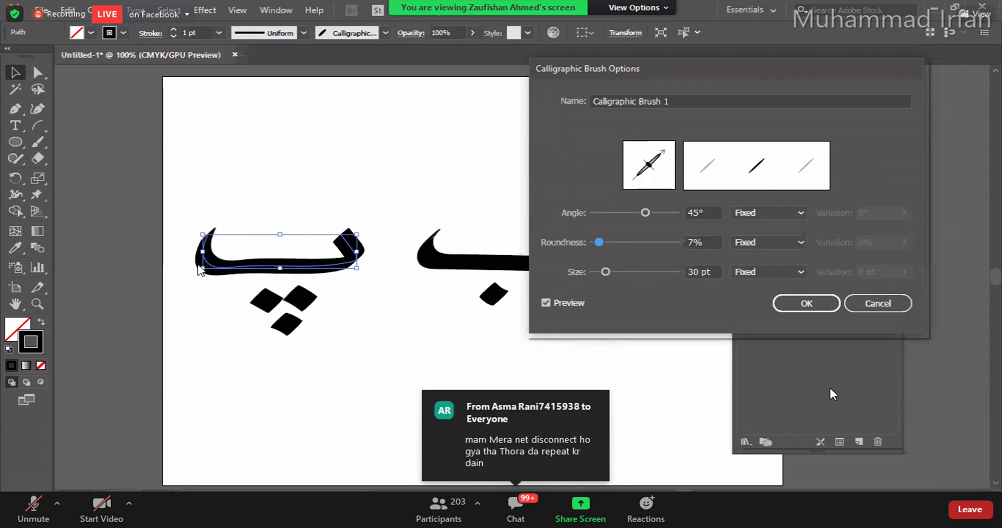
mouse_move(600, 242)
mouse_down()
mouse_move(646, 242)
mouse_move(594, 245)
mouse_move(602, 247)
mouse_up()
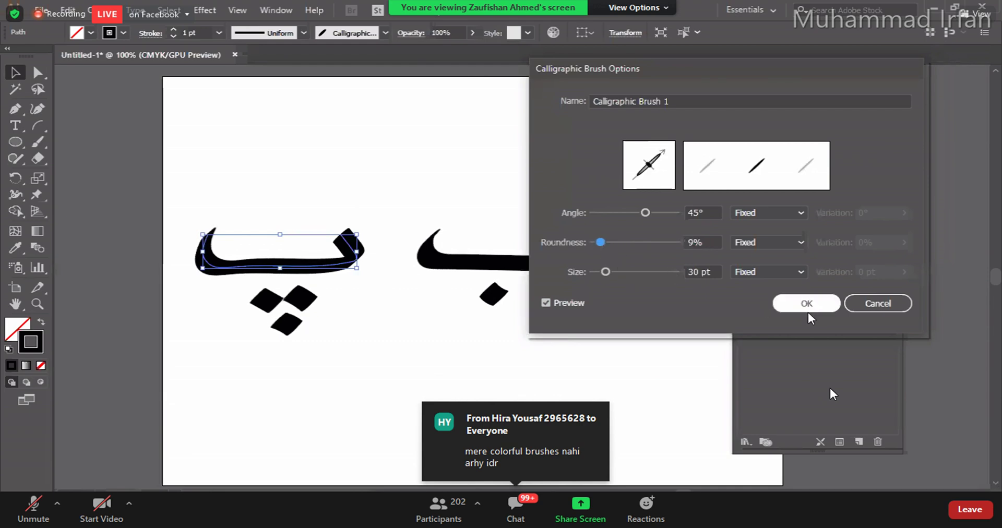
click(823, 304)
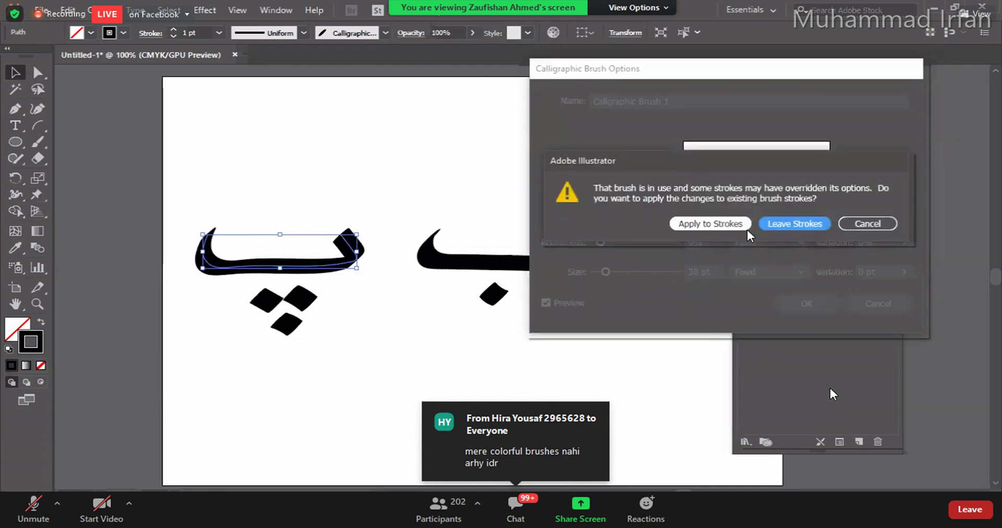
click(733, 224)
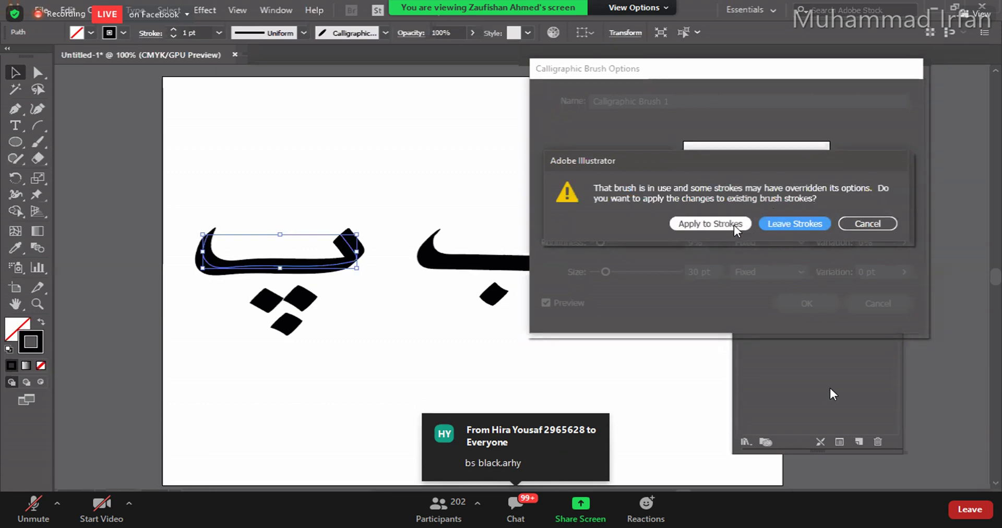
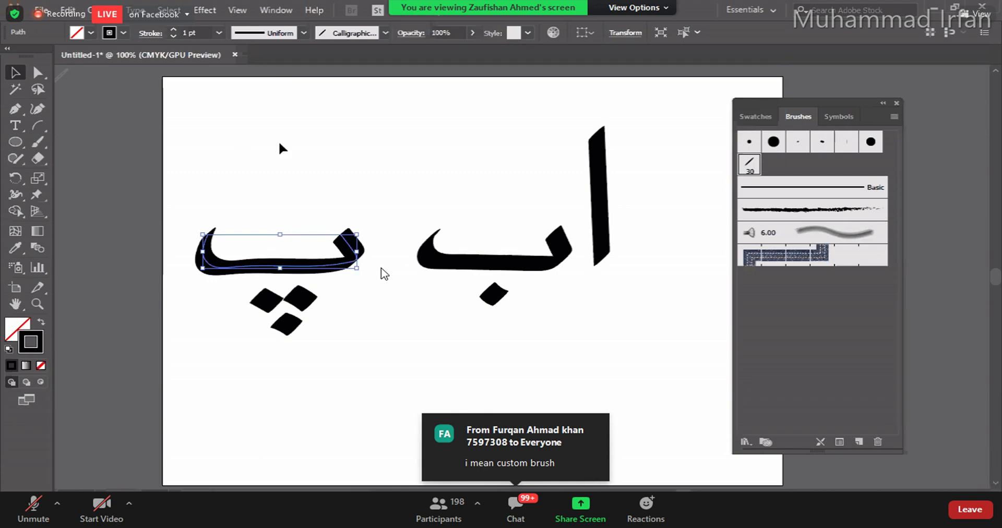
Step: Delete all the painted letters and dots from the artboard
click(220, 124)
mouse_move(187, 171)
mouse_down()
mouse_move(412, 222)
mouse_move(681, 381)
mouse_up()
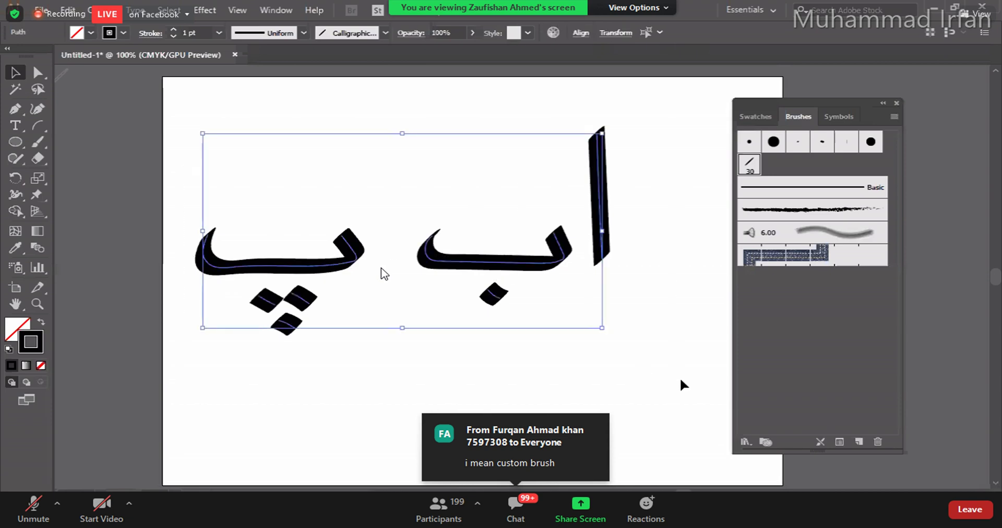
key(Delete)
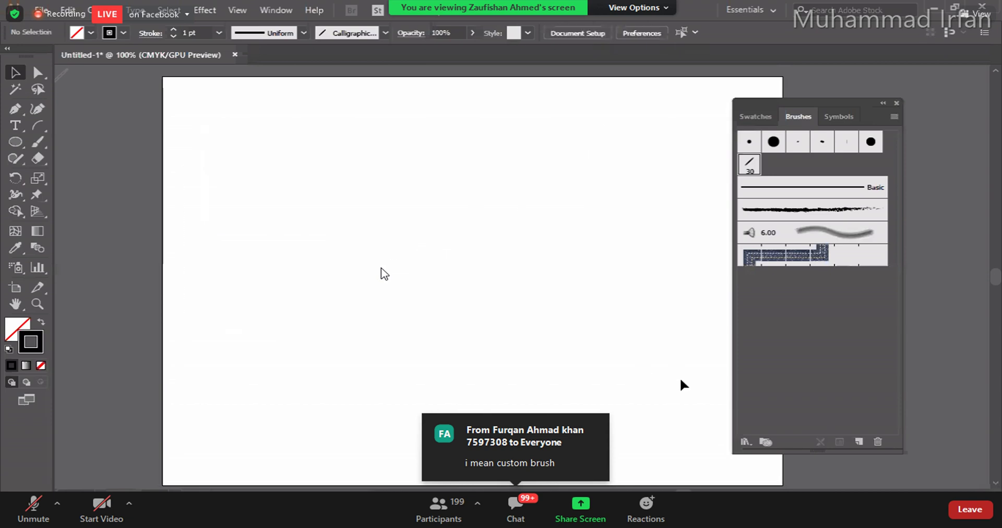
Step: Create a scatter brush from the small black star with the default options, and move the star off the artboard
click(859, 442)
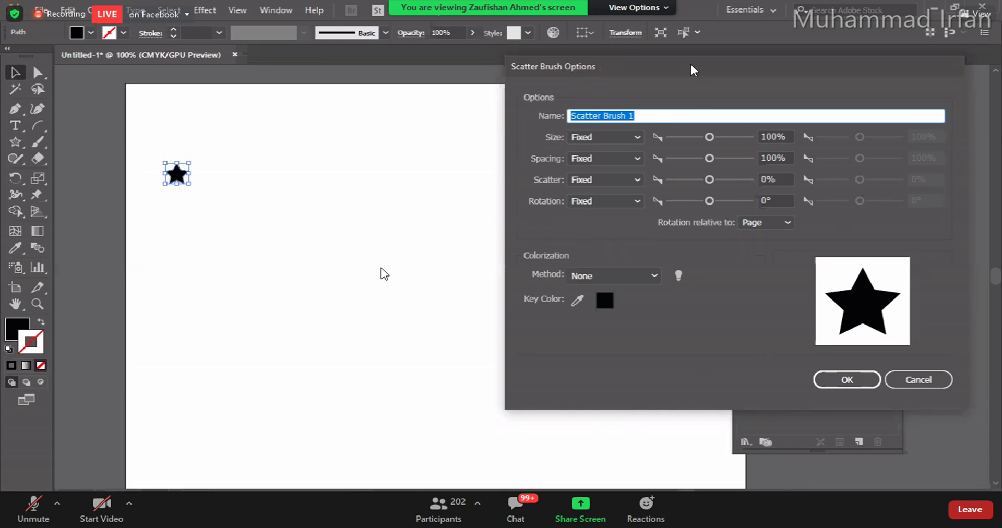
click(835, 381)
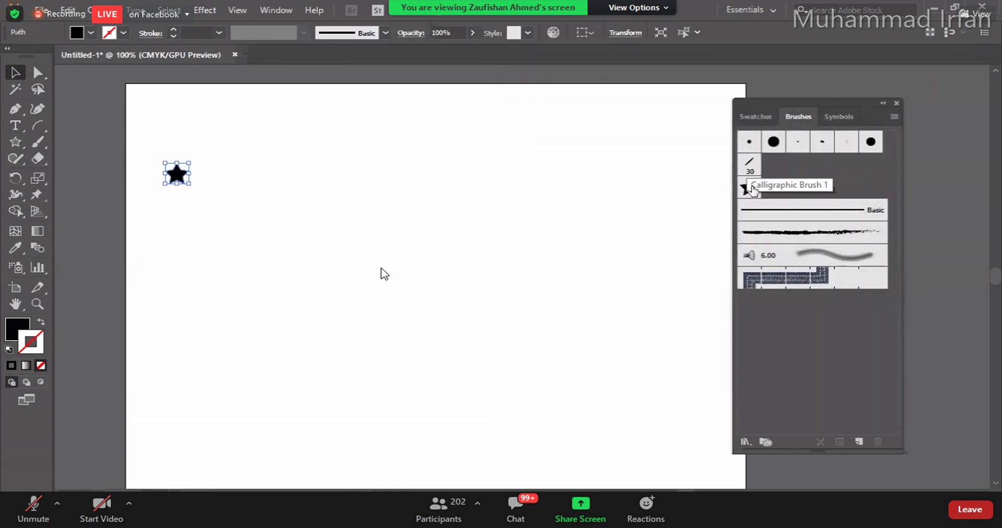
click(225, 180)
drag(176, 177, 79, 108)
click(115, 163)
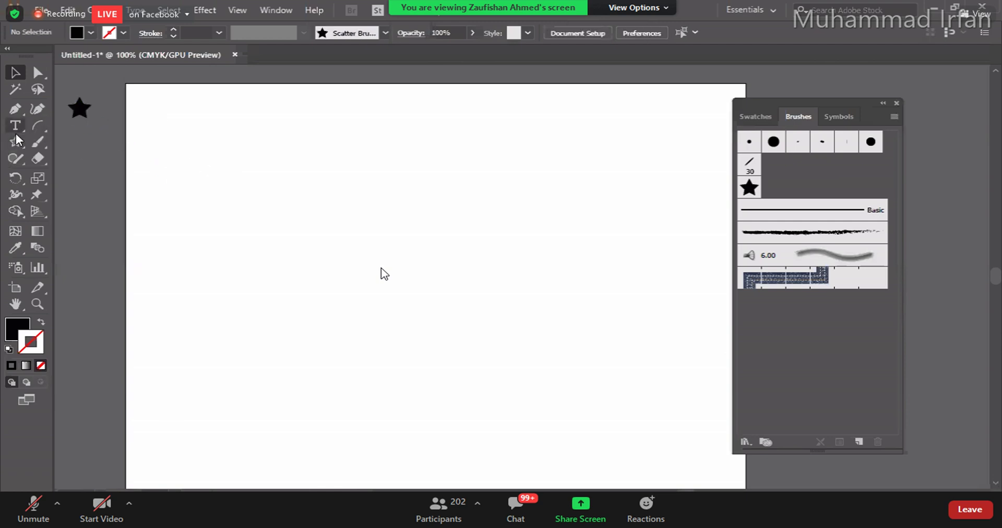
Step: Paint an S-shaped stroke rising across the artboard with the star scatter brush and select it
click(36, 145)
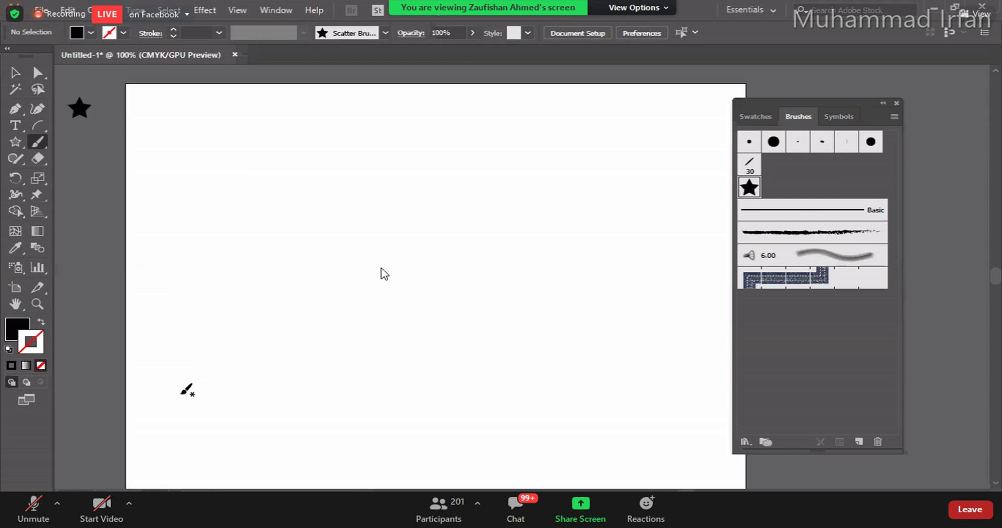
mouse_move(175, 392)
mouse_down()
mouse_move(215, 315)
mouse_move(458, 220)
mouse_move(504, 148)
mouse_up()
key(v)
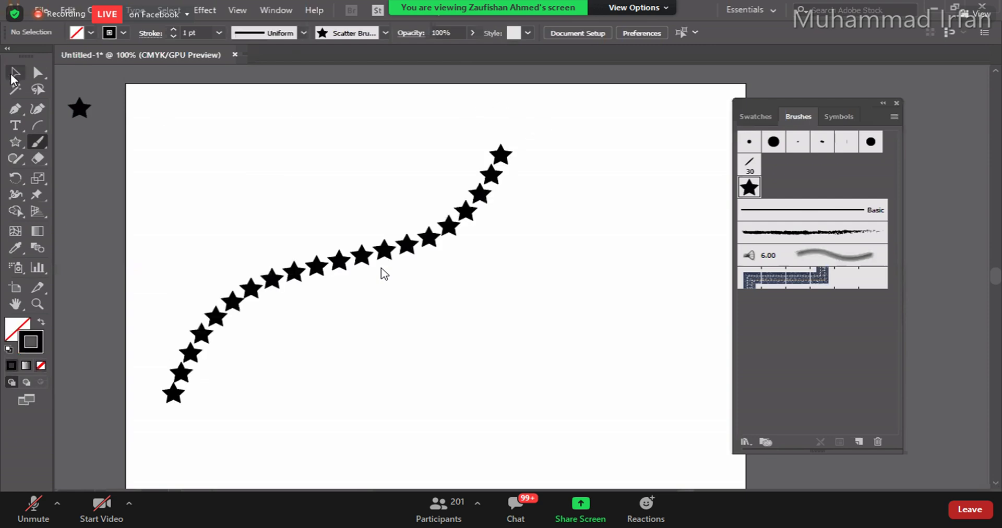
click(383, 271)
click(382, 269)
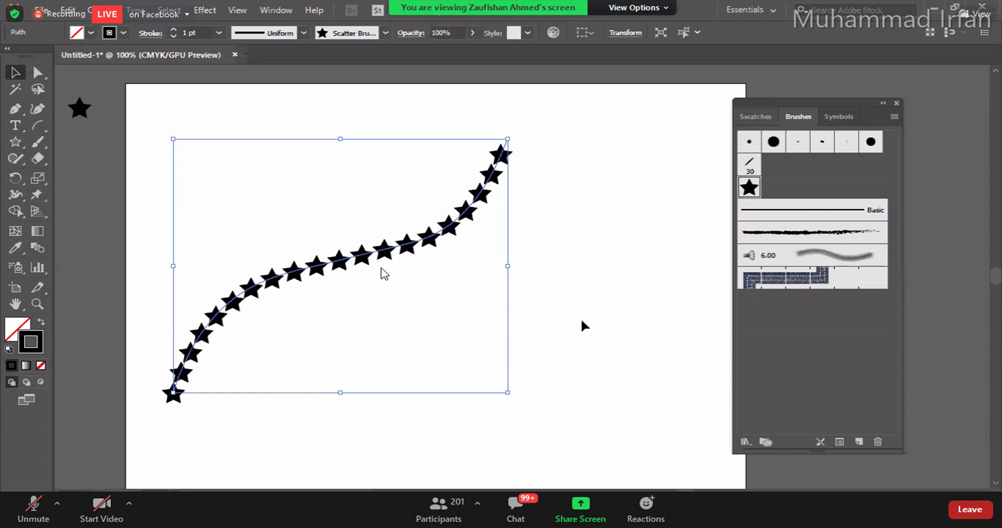
Step: Open the options of the star scatter brush with Preview enabled while the painted stroke is selected
drag(566, 425, 546, 427)
key(ctrl+minus)
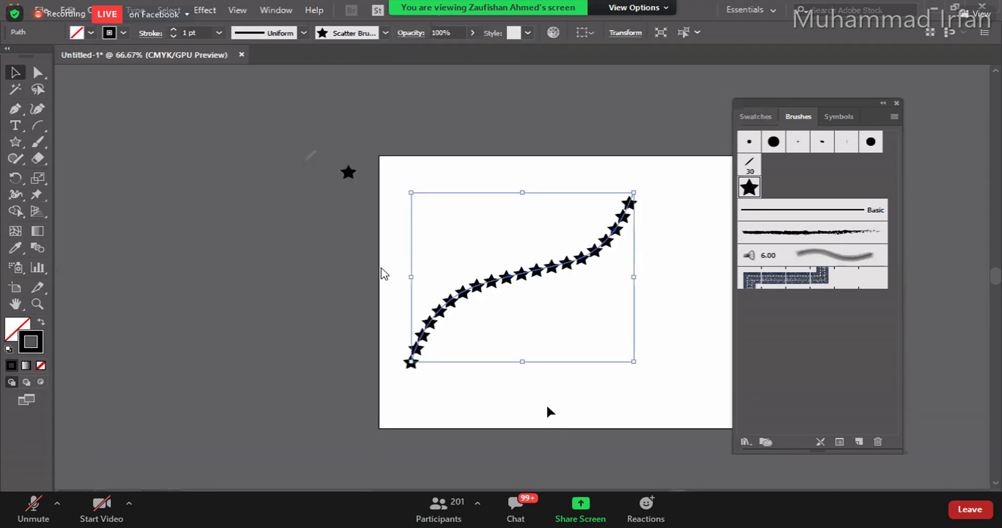
scroll(546, 412, right, 10)
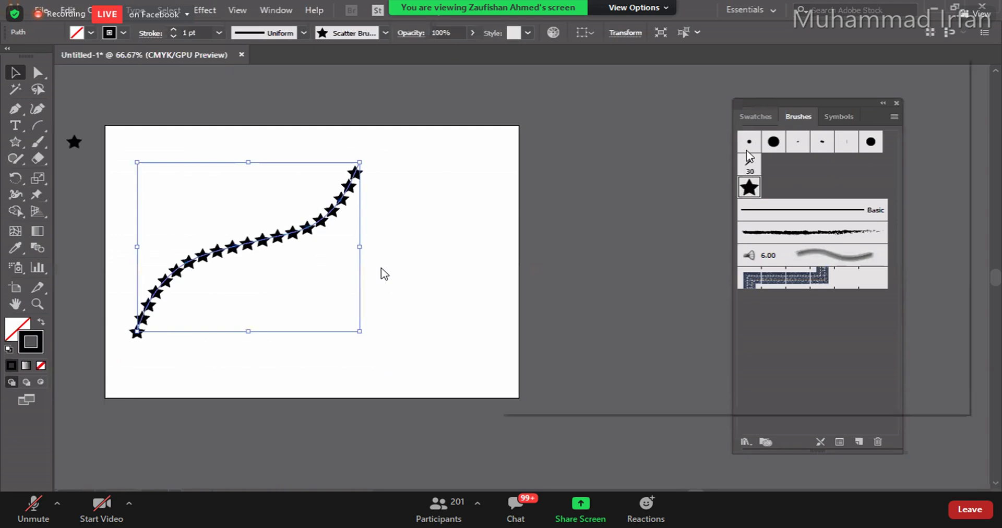
double_click(749, 187)
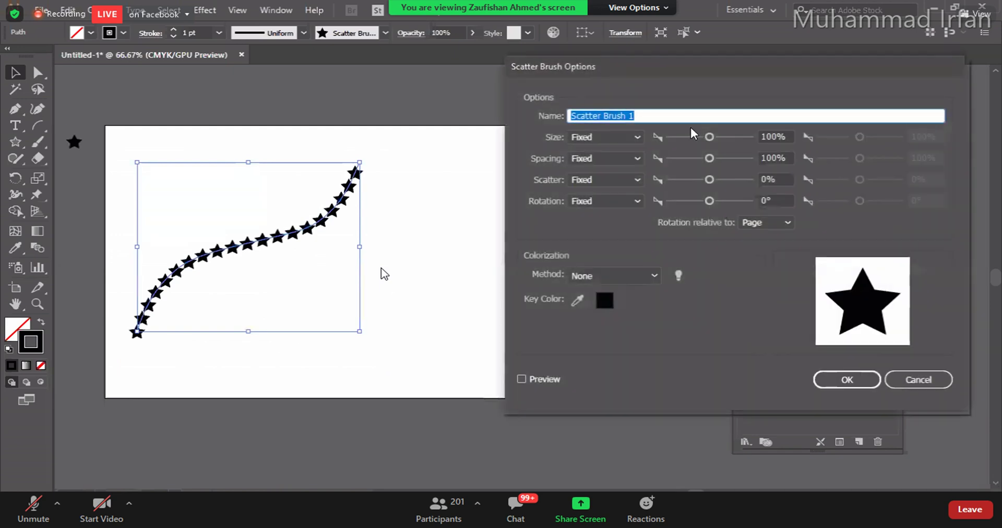
click(544, 380)
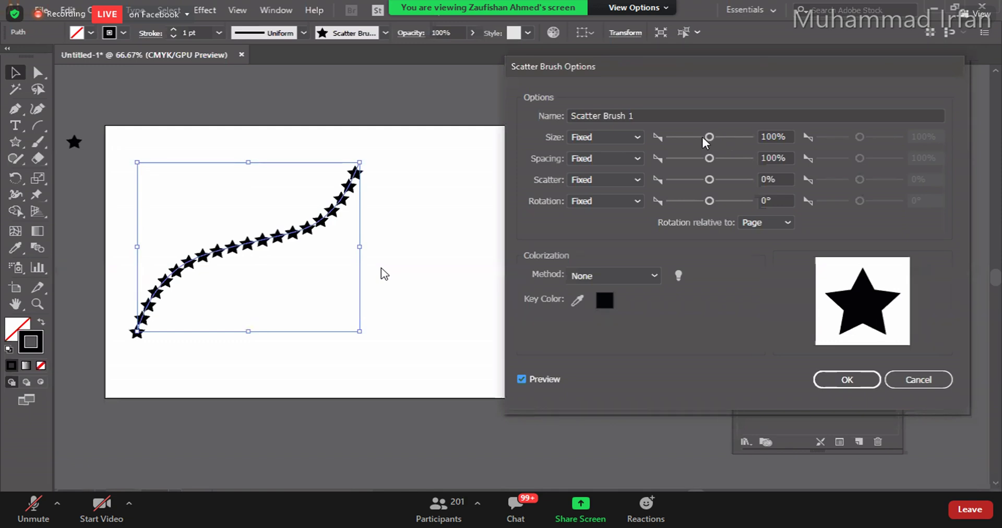
Step: Try a fixed size of 71% and a fixed spacing of 123% for the star scatter brush
drag(707, 136, 689, 136)
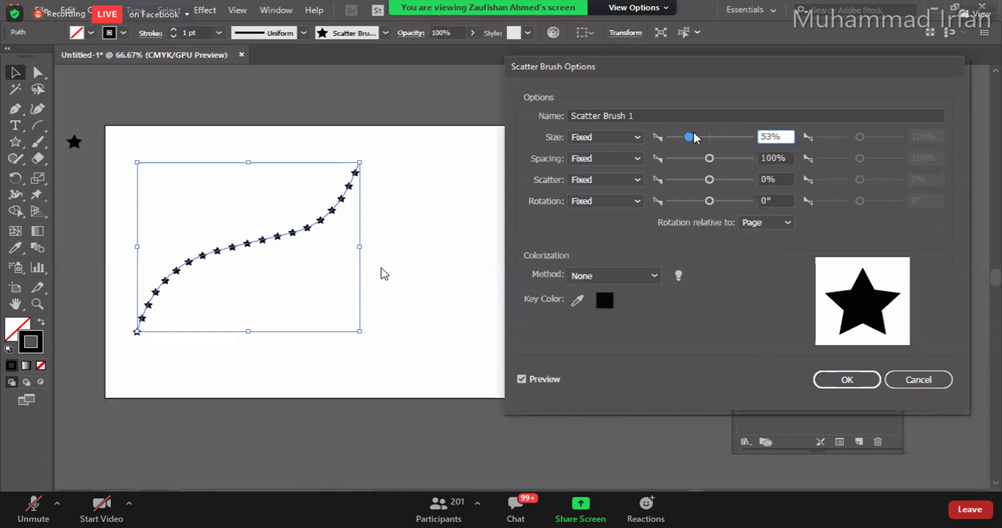
mouse_move(695, 131)
mouse_down()
mouse_move(703, 134)
mouse_move(687, 132)
mouse_move(697, 135)
mouse_up()
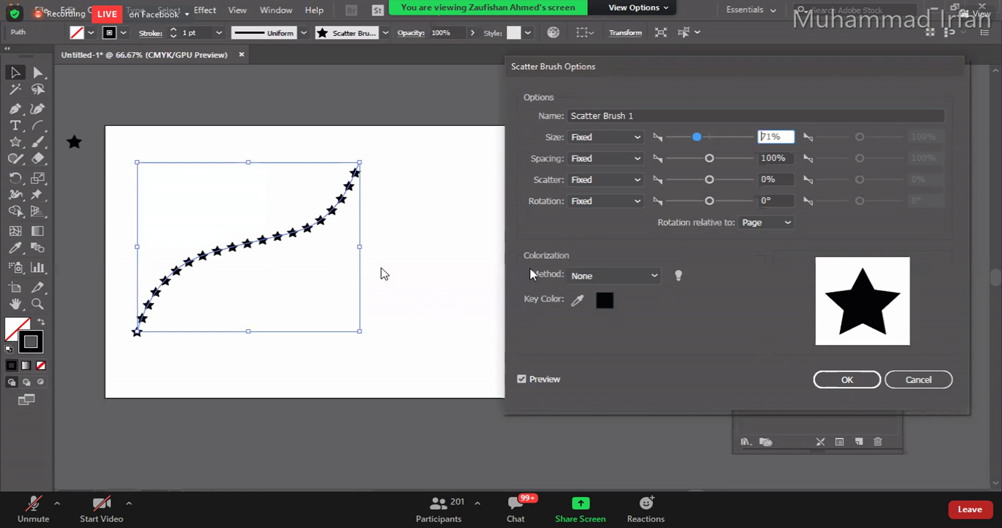
click(709, 157)
drag(700, 156, 687, 153)
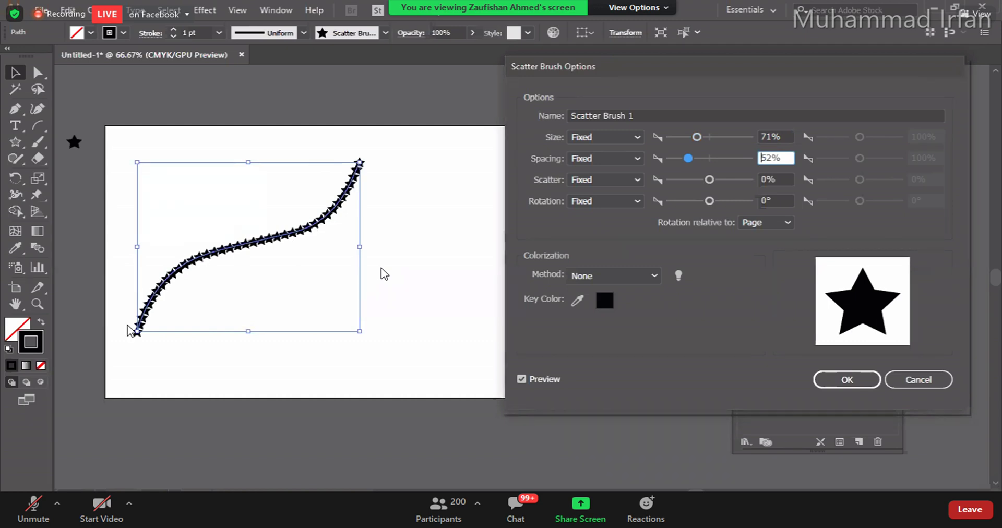
drag(690, 161, 710, 158)
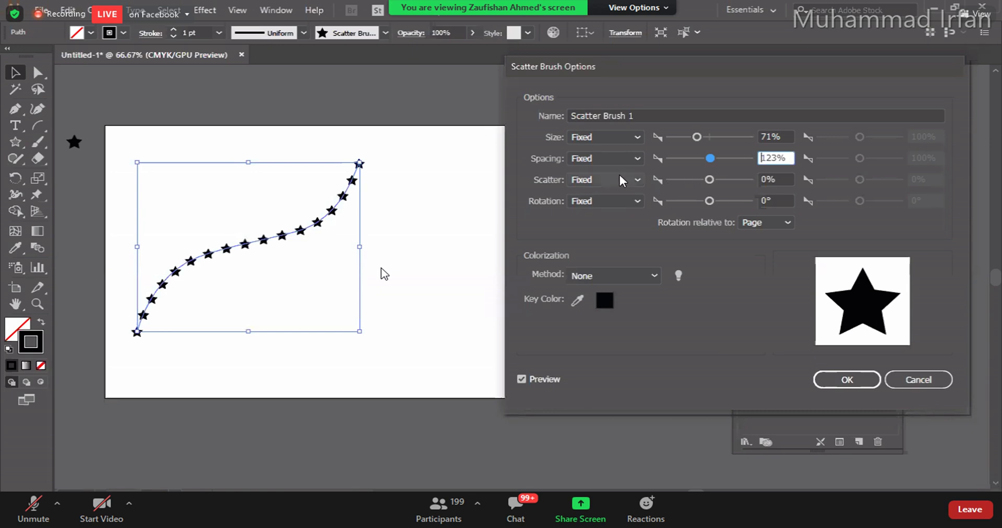
Step: Try fixed scatter values of -574%, 223% and -18% and a rotation of -97° on the star brush
drag(709, 179, 688, 179)
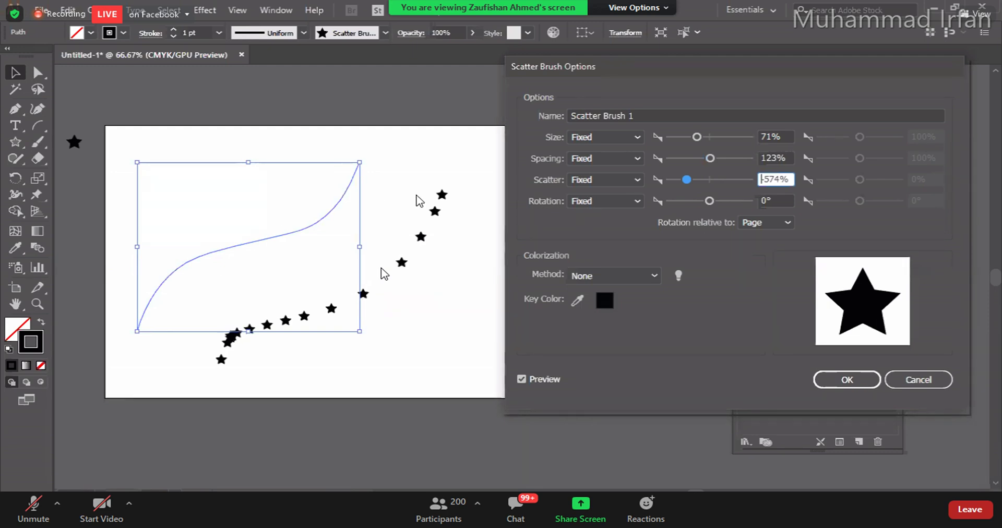
drag(686, 179, 719, 179)
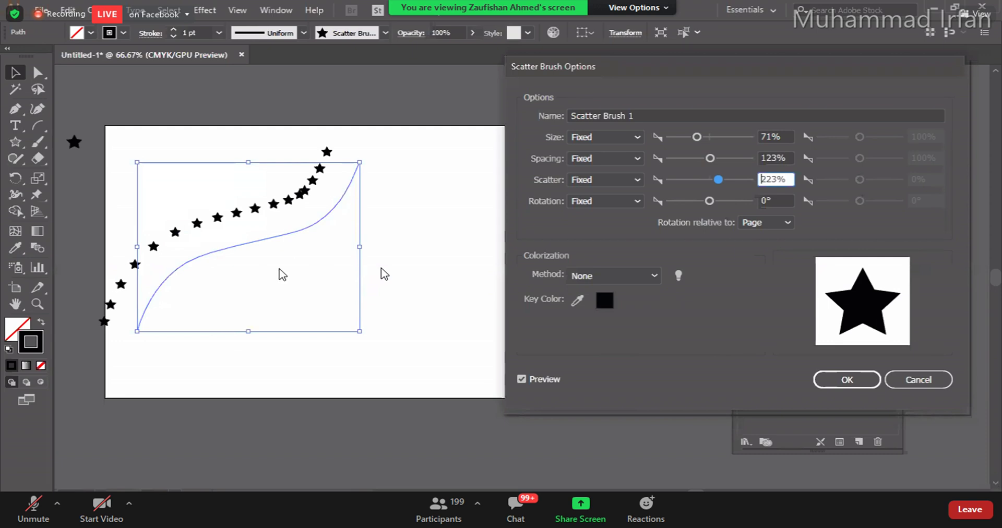
drag(718, 179, 683, 199)
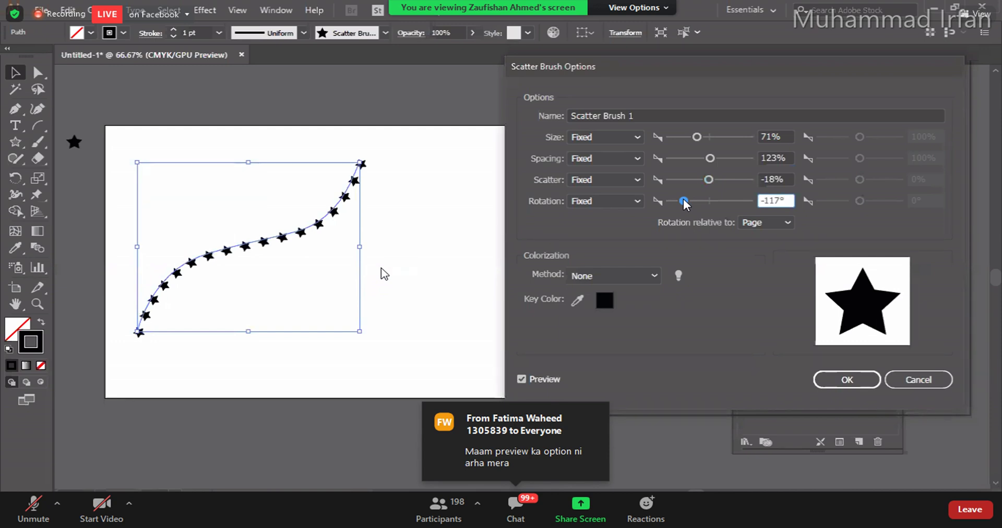
drag(683, 199, 687, 198)
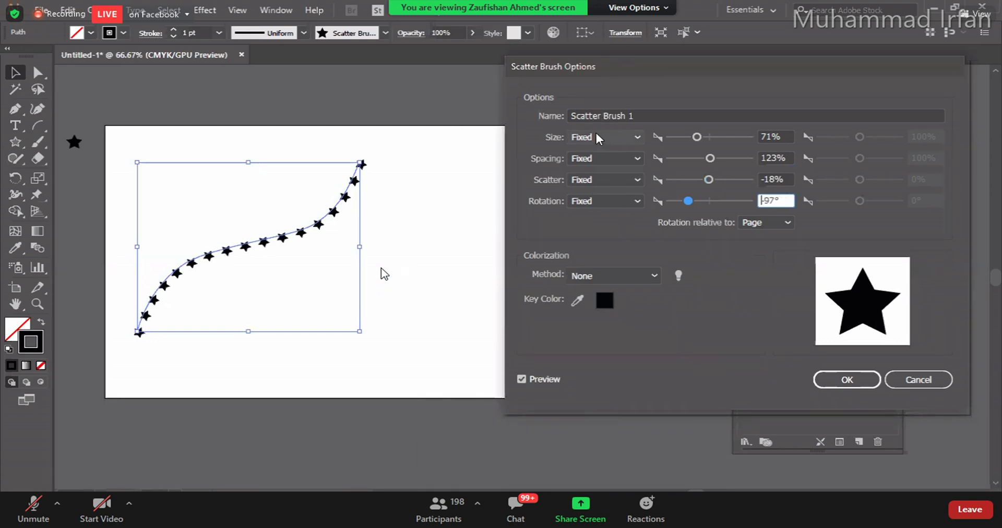
Step: Change the star brush's size, spacing, scatter and rotation from Fixed to Random
click(627, 136)
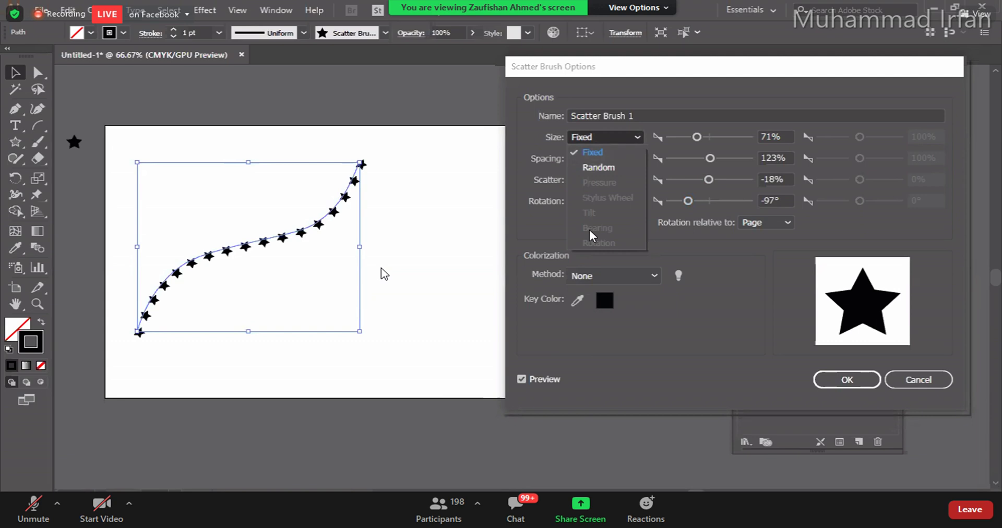
click(609, 168)
click(609, 160)
click(605, 184)
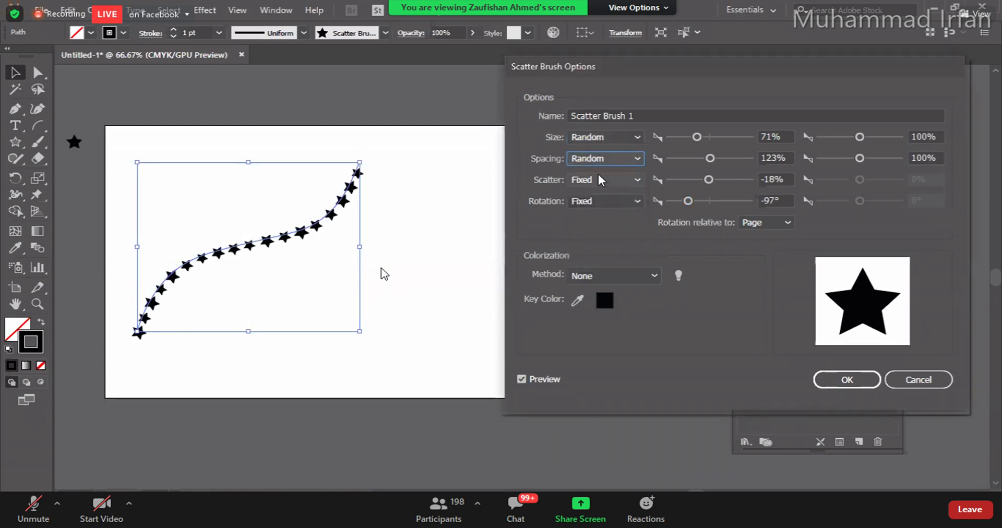
click(600, 179)
click(599, 205)
click(600, 203)
click(595, 228)
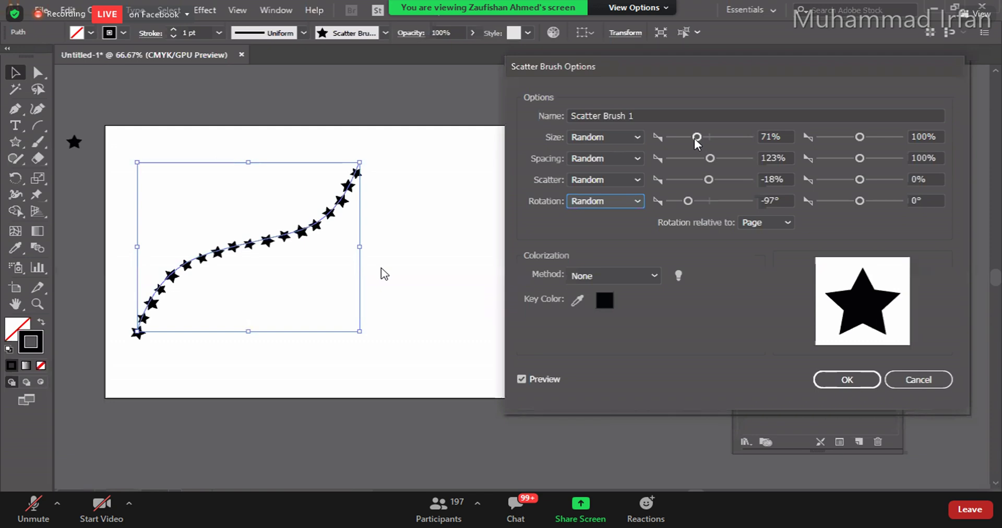
Step: Set the star brush's first random values to size 23%, spacing 81%, scatter -796% and rotation -34°, keeping maximum size at 100%
drag(694, 138, 675, 140)
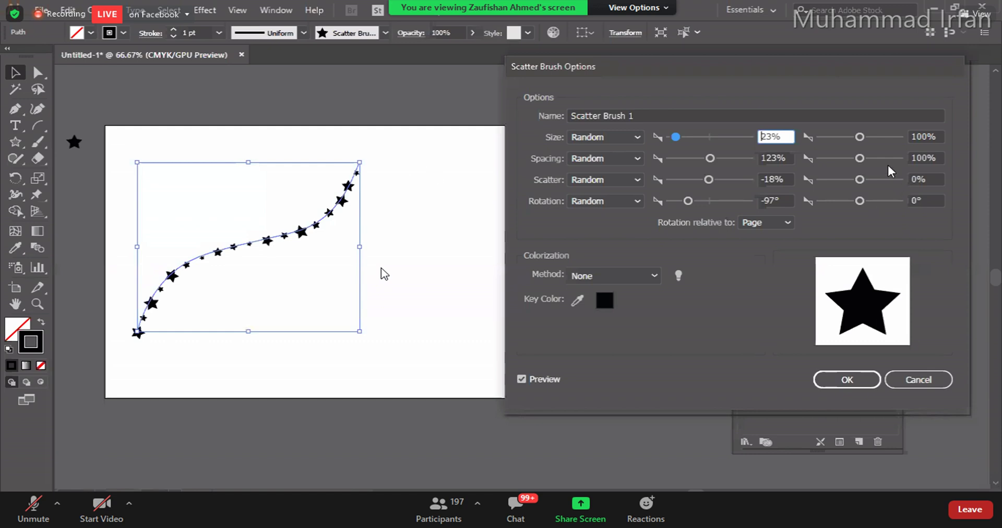
drag(865, 137, 859, 139)
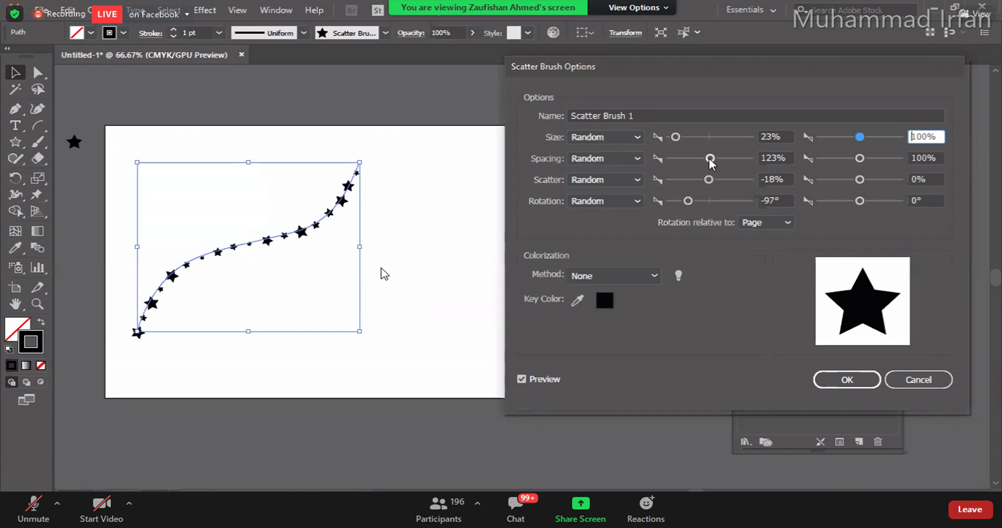
drag(709, 158, 700, 158)
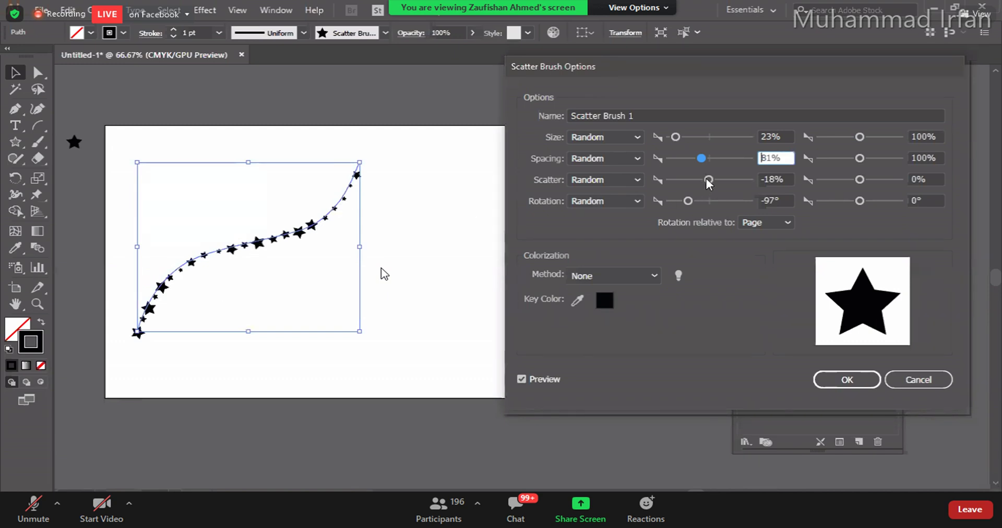
drag(708, 177, 677, 179)
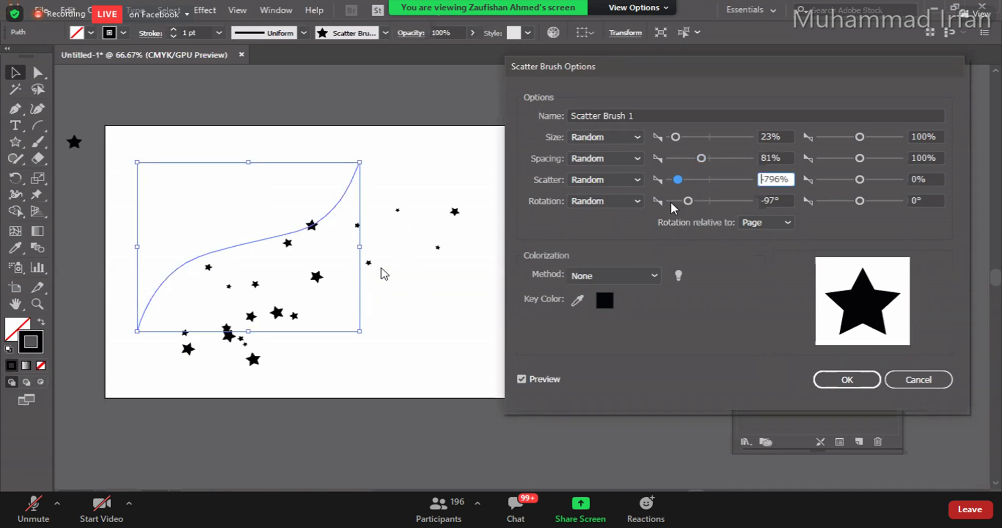
drag(688, 201, 705, 202)
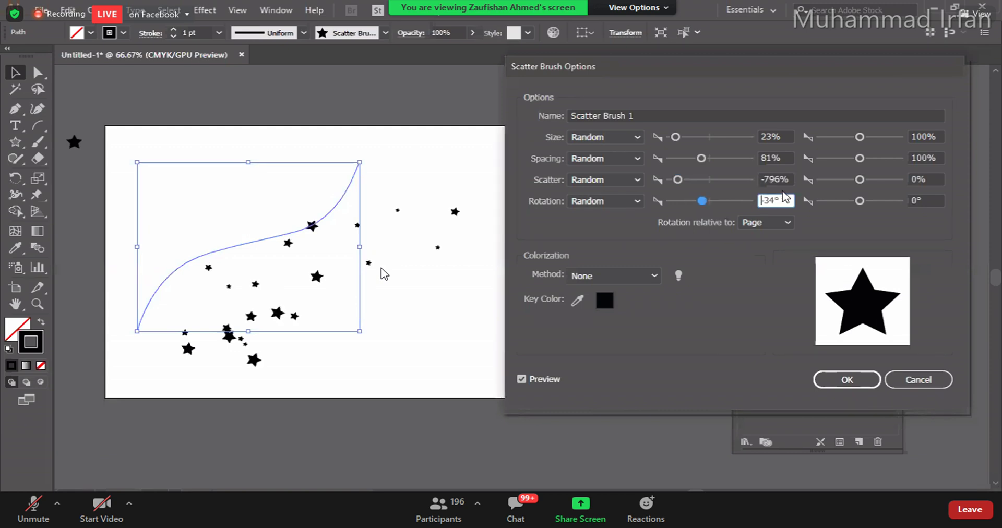
click(855, 200)
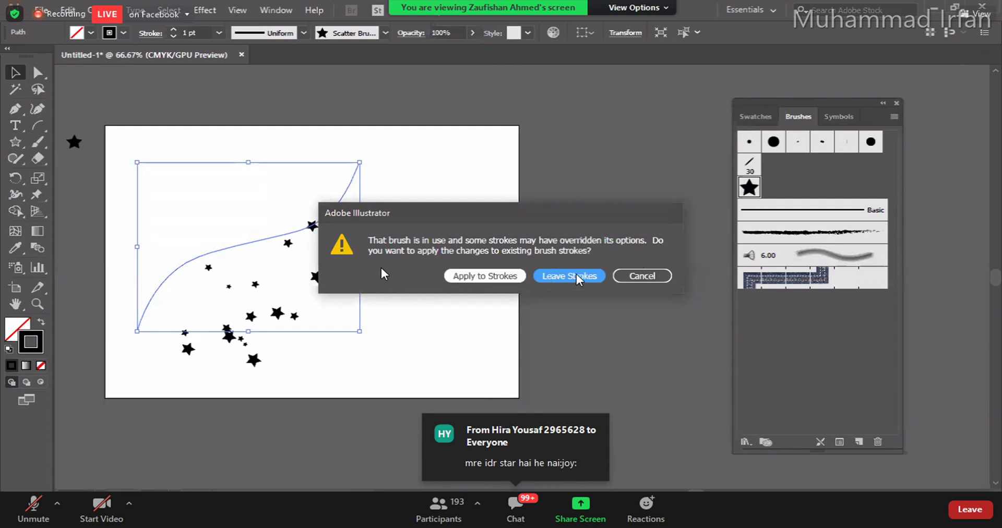
Step: Confirm the scatter brush options and apply the changes to the existing strokes
click(648, 280)
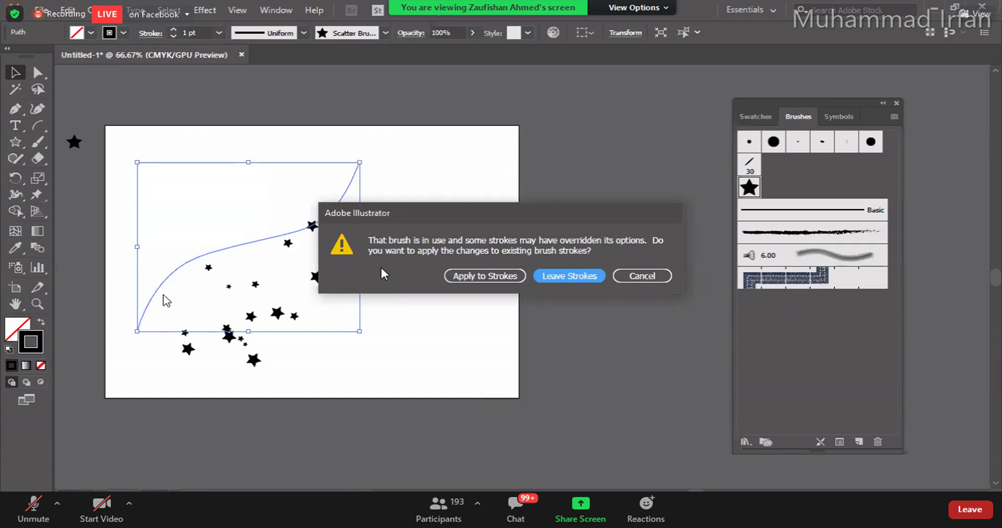
click(488, 275)
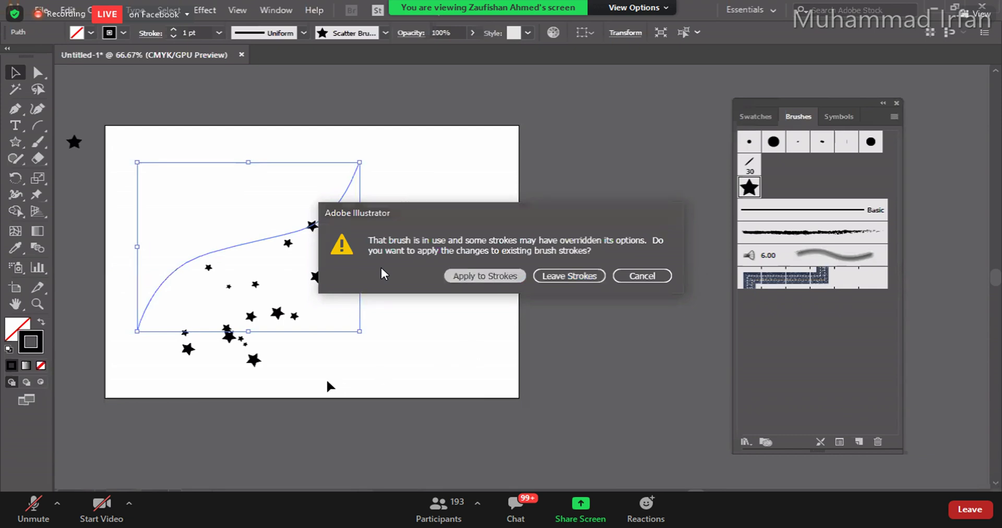
click(591, 278)
Step: Delete the scattered star stroke from the artboard
click(215, 361)
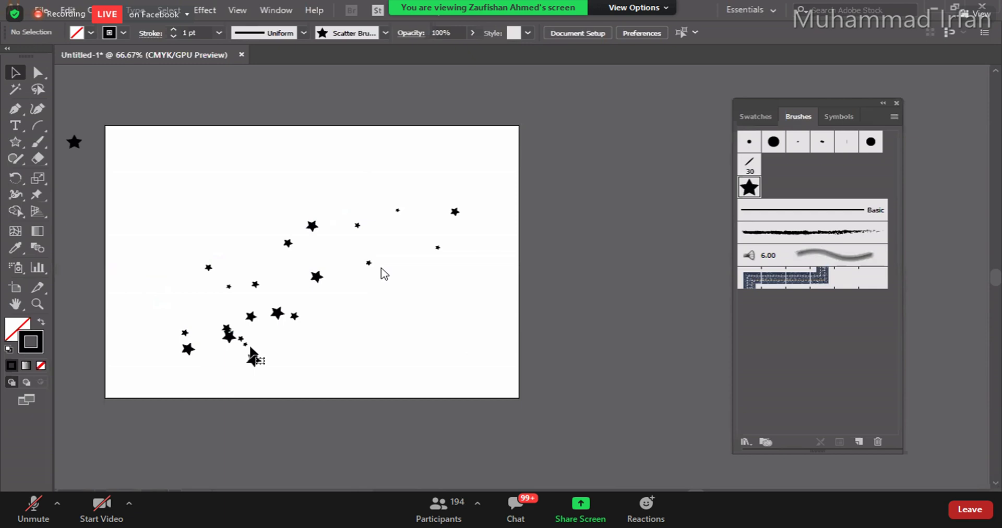
click(252, 357)
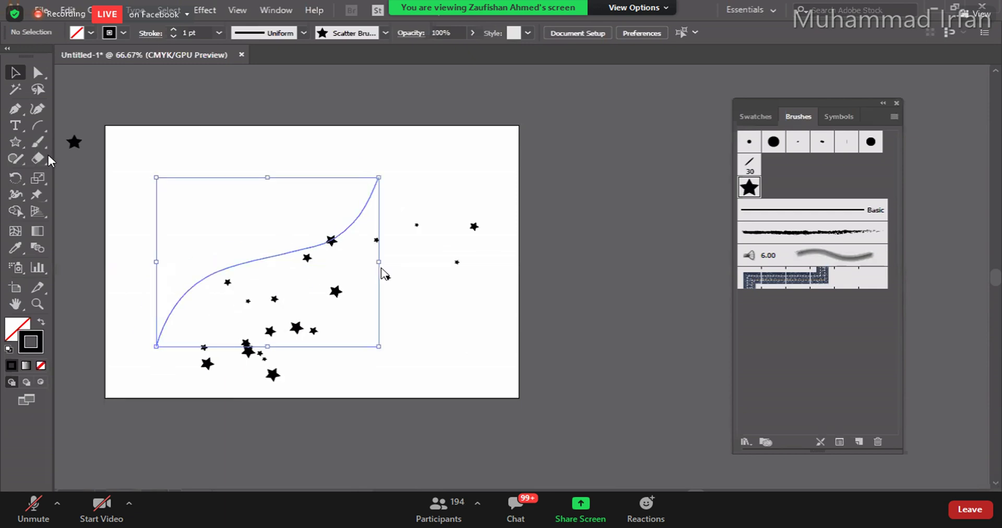
key(Delete)
Step: Paint one large zigzag stroke over the whole artboard with the random star scatter brush and select it
key(b)
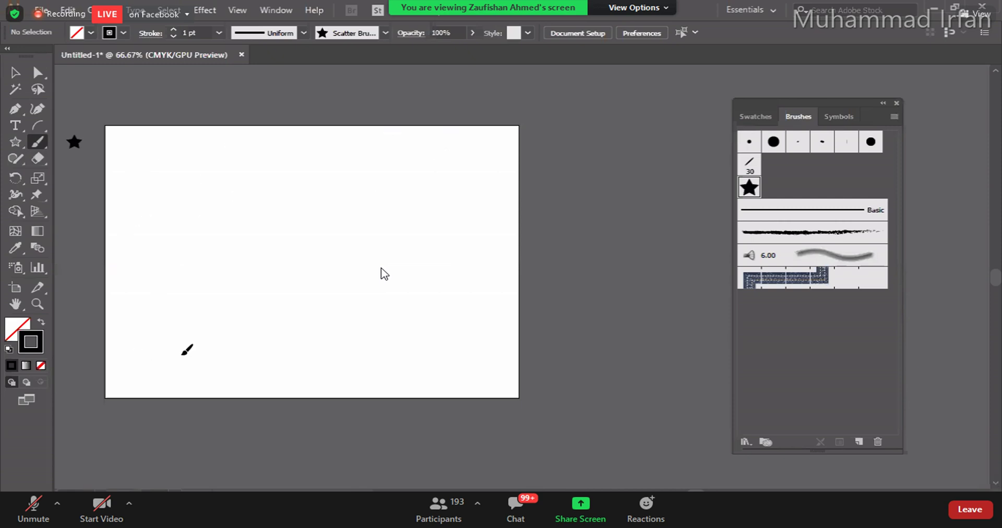
drag(132, 175, 347, 344)
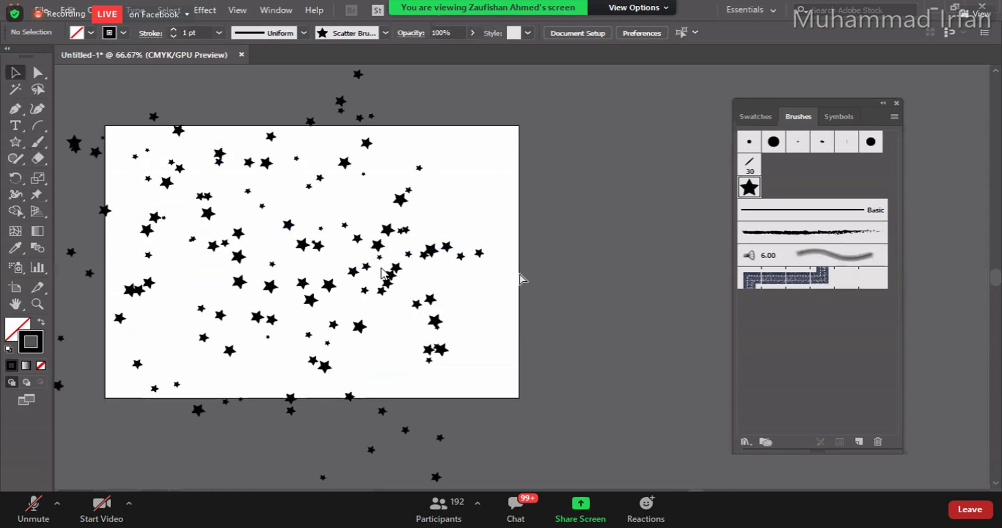
key(ctrl+minus)
key(ctrl+minus)
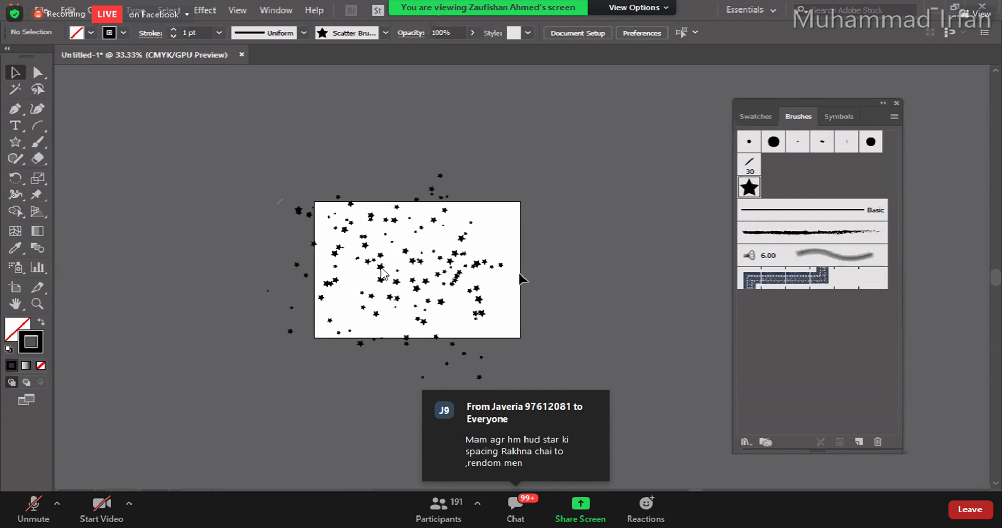
click(466, 281)
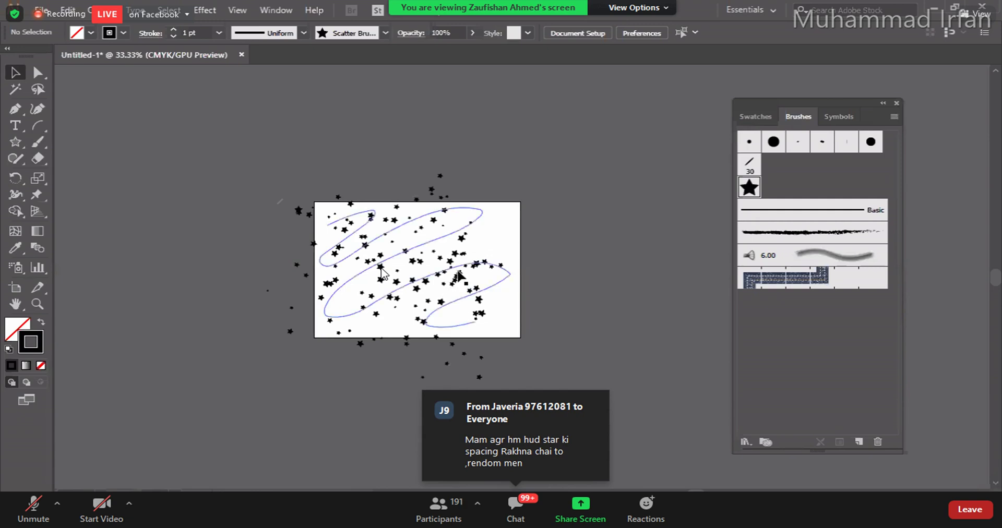
Step: Shift the star zigzag stroke slightly to the right on the artboard and deselect it
drag(463, 274, 471, 274)
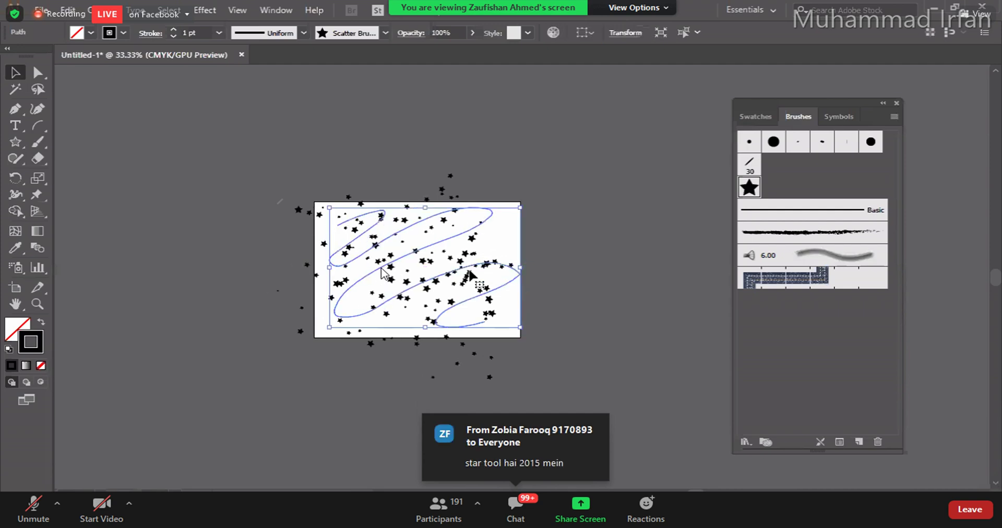
key(ctrl+plus)
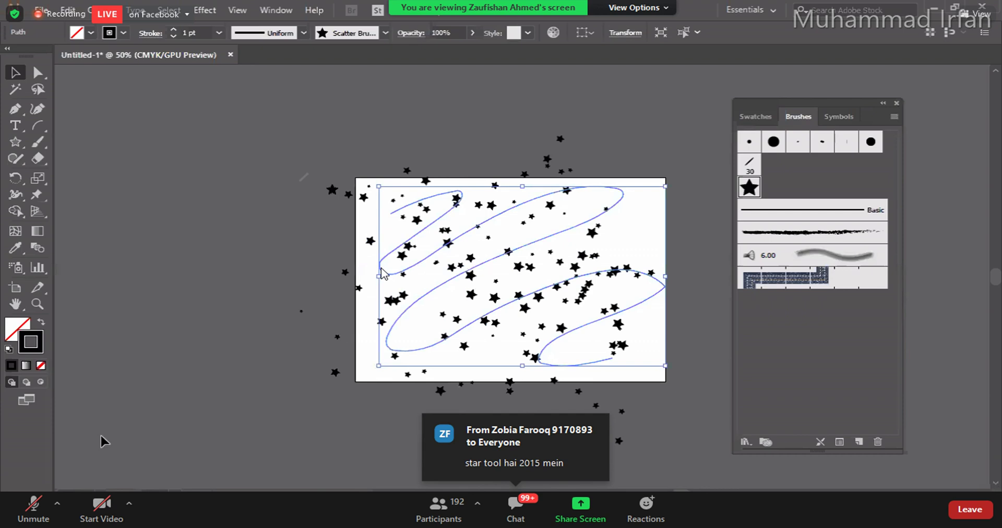
click(140, 410)
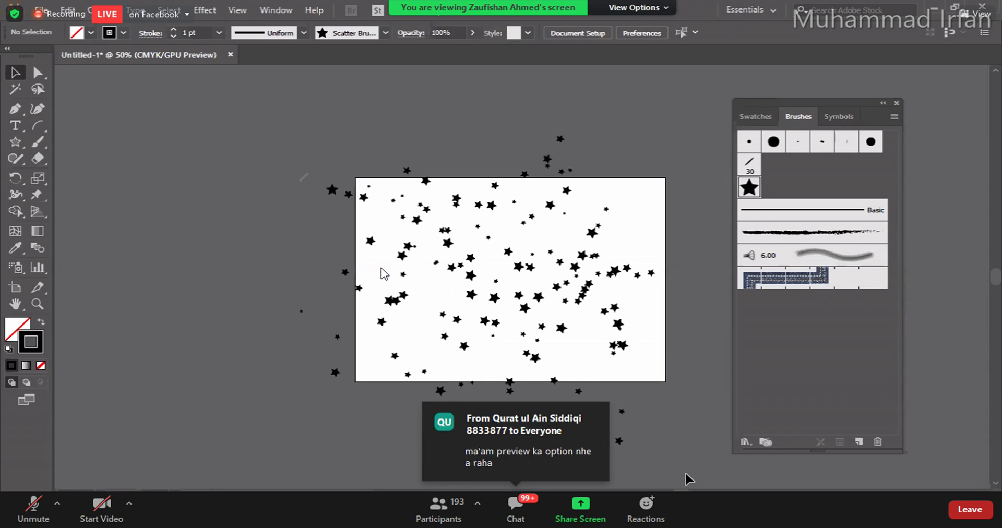
Step: Review the star scatter brush's size, spacing, scatter and rotation options with nothing selected
double_click(749, 187)
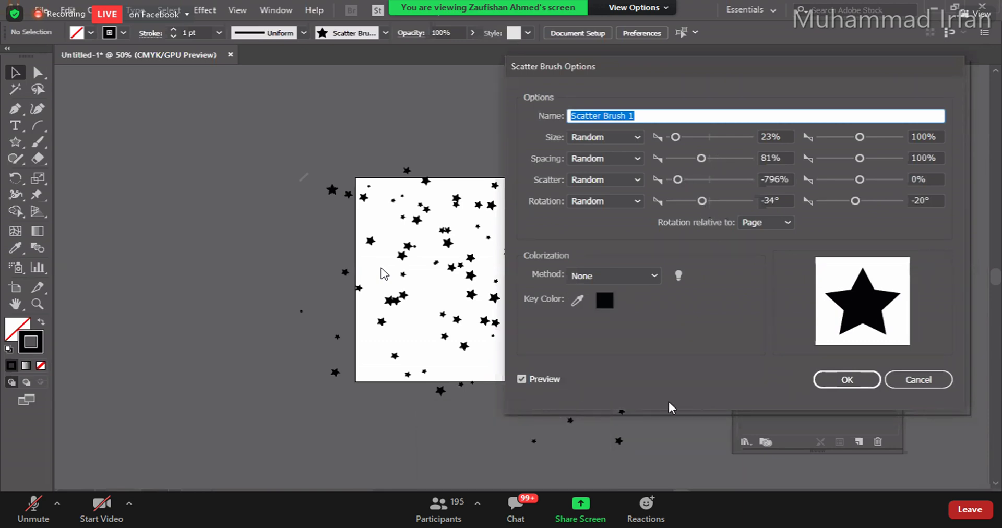
click(908, 385)
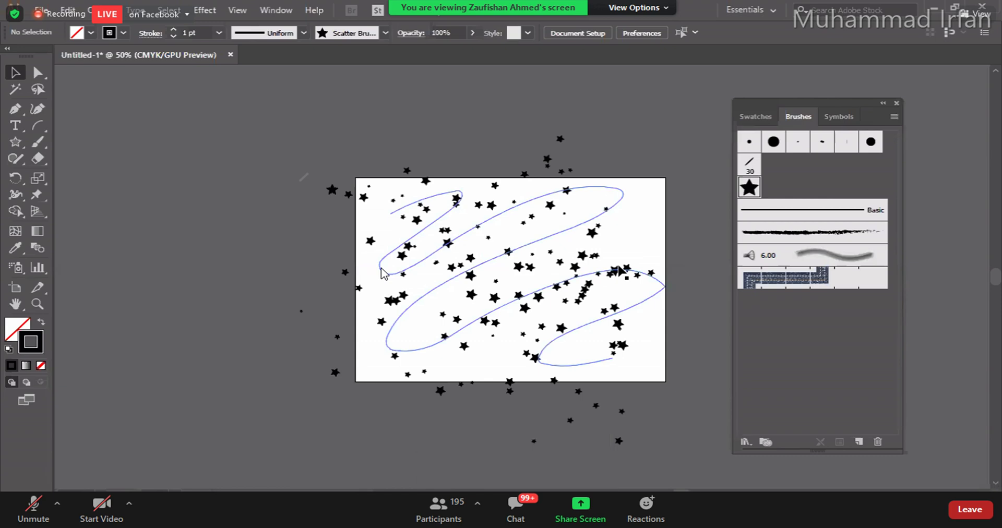
click(673, 246)
double_click(749, 187)
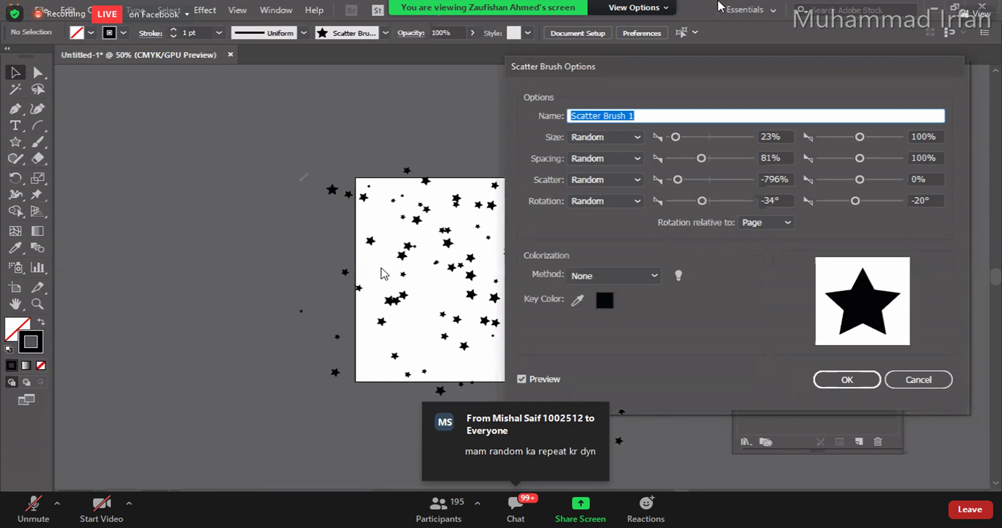
drag(654, 65, 722, 61)
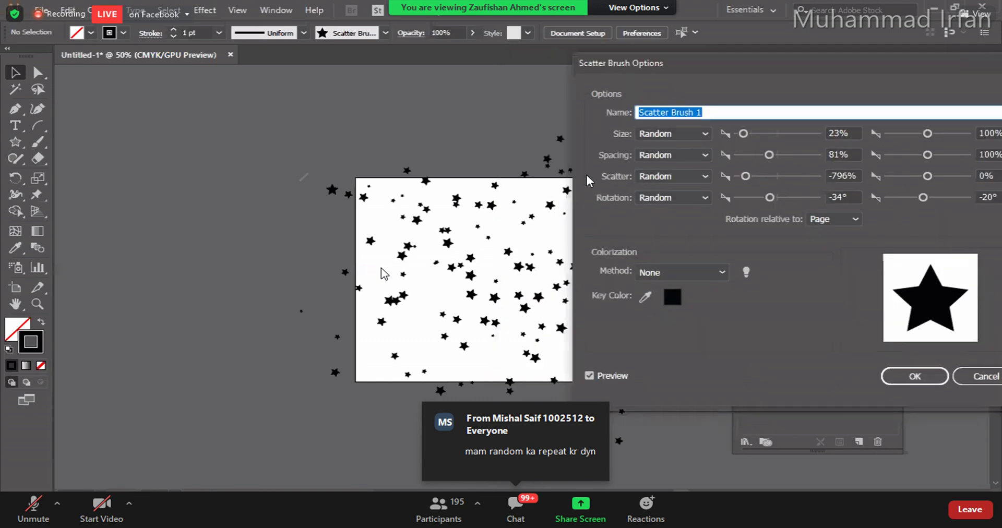
key(Return)
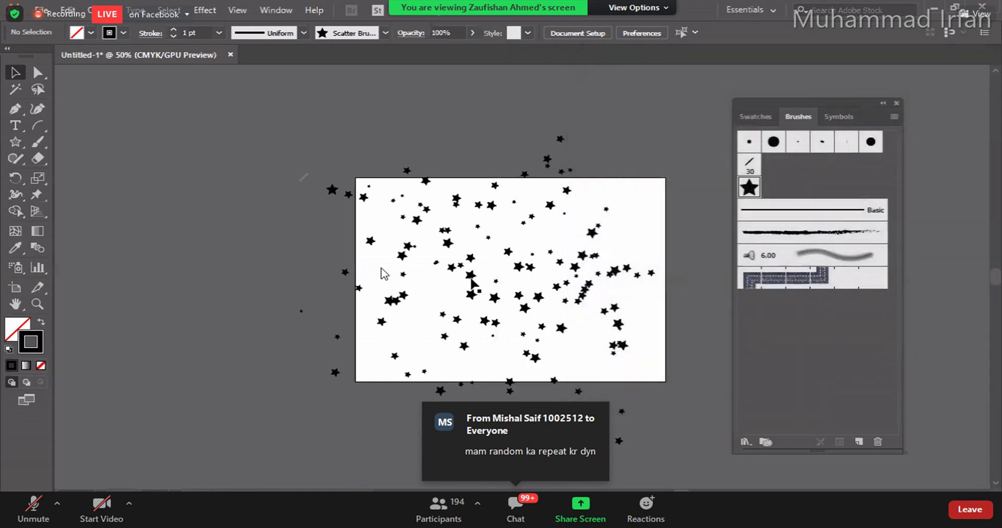
Step: Try a minimum random size of 43% for the star brush while the zigzag stroke is selected
double_click(752, 188)
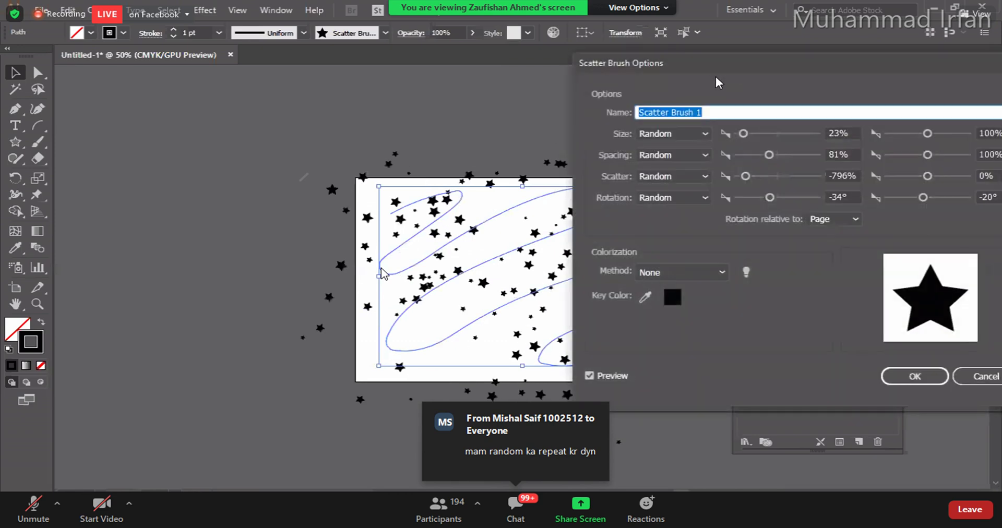
drag(717, 66, 787, 32)
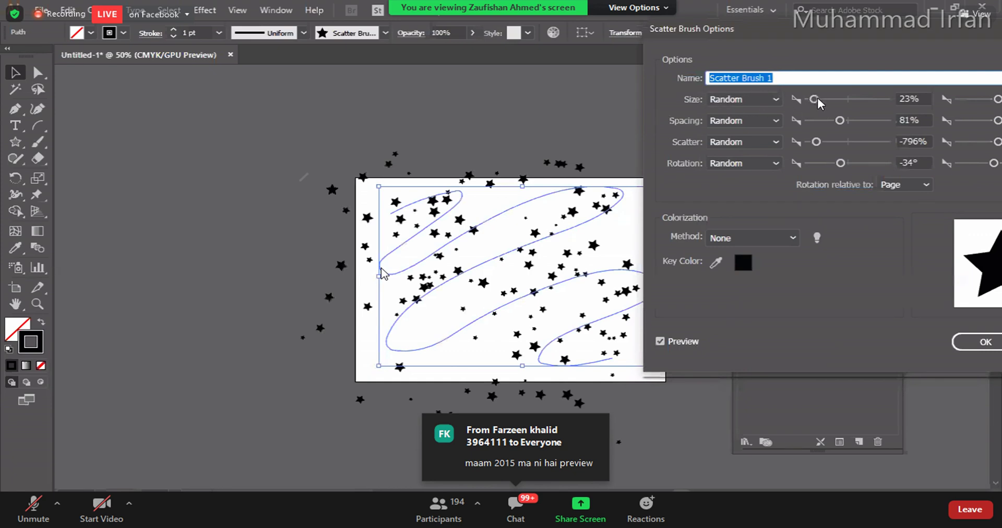
mouse_move(817, 98)
mouse_down()
mouse_move(864, 104)
mouse_move(827, 104)
mouse_up()
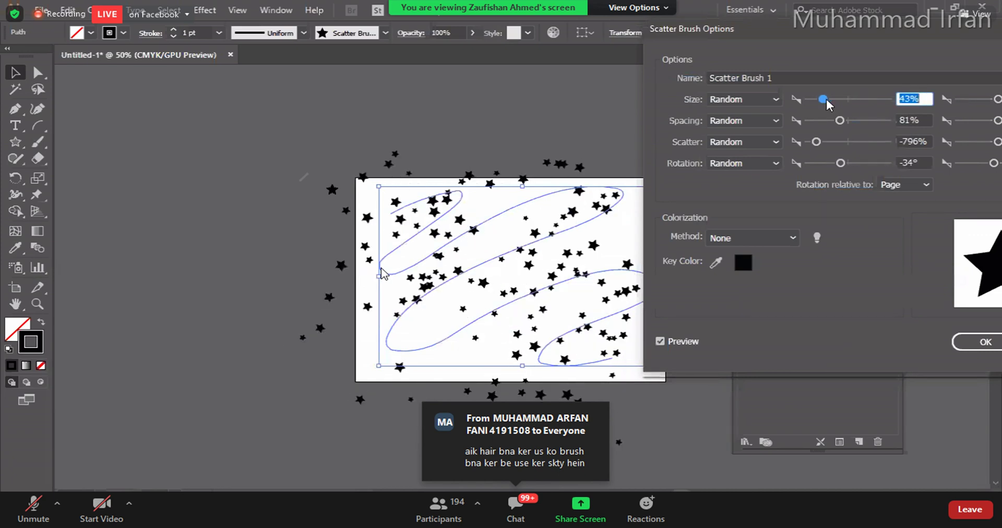
click(965, 346)
click(485, 276)
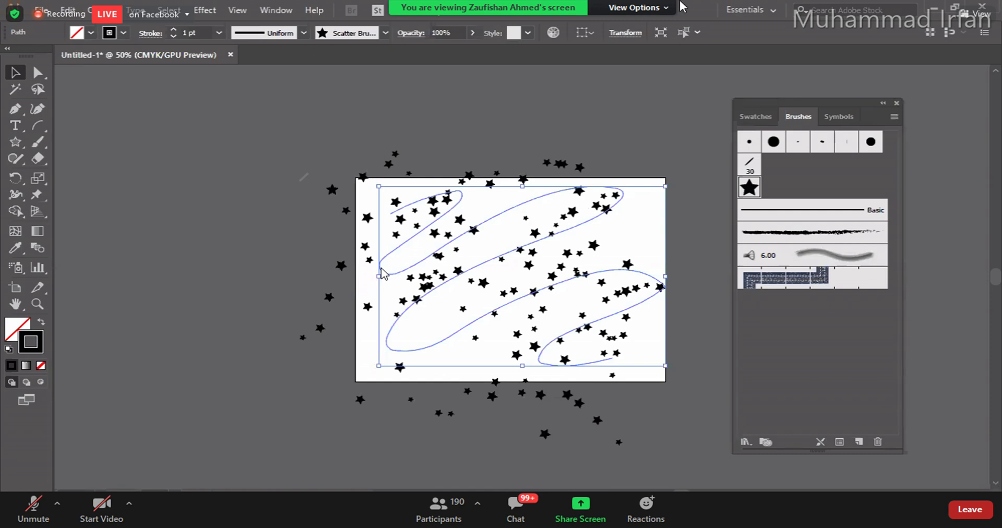
Step: Clear the zigzag stroke and the leftover star from the document, and delete the star scatter brush
mouse_move(483, 295)
mouse_down()
mouse_move(511, 286)
mouse_move(456, 285)
mouse_up()
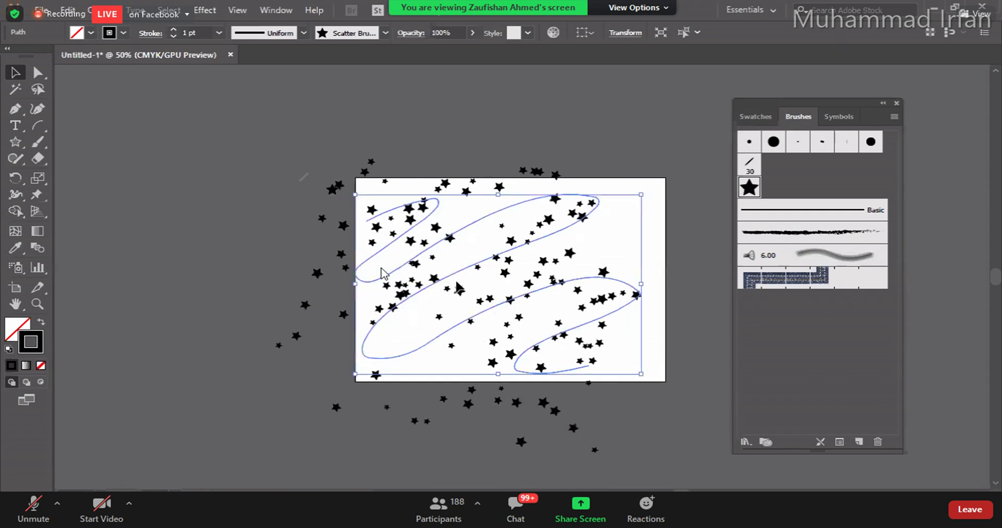
key(Delete)
drag(381, 228, 382, 229)
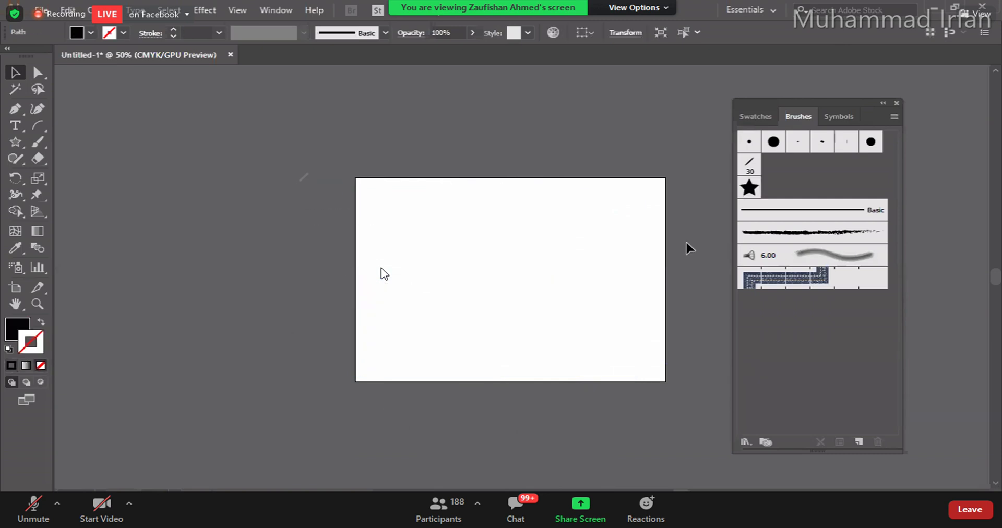
click(878, 443)
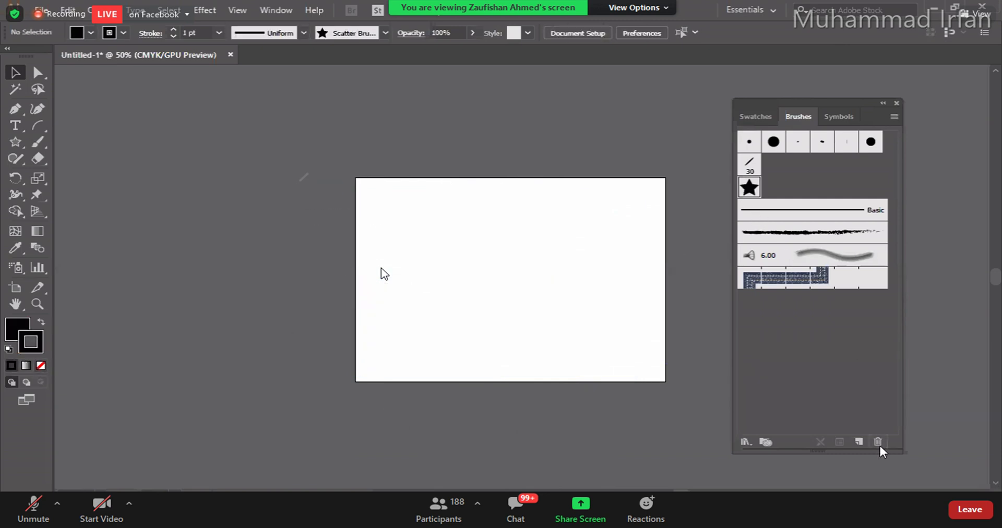
click(479, 275)
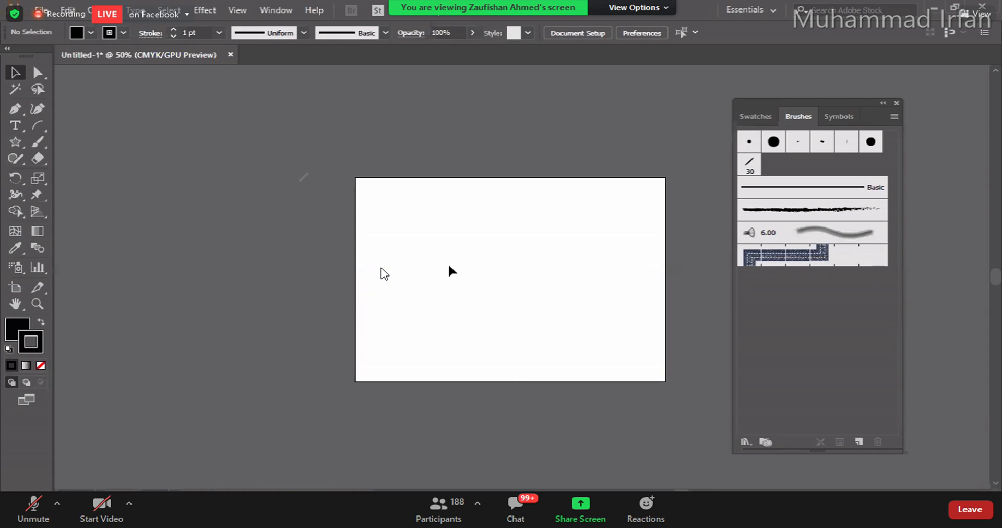
Step: Draw a small black star near the artboard's upper-left corner, remove its stroke color and select it
click(16, 142)
drag(385, 217, 399, 226)
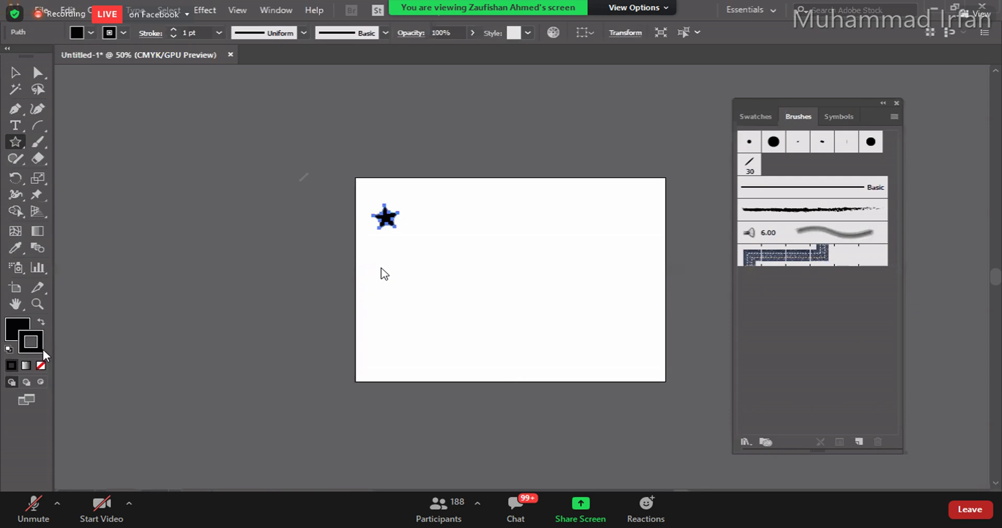
click(41, 365)
click(15, 73)
click(376, 241)
key(ctrl+a)
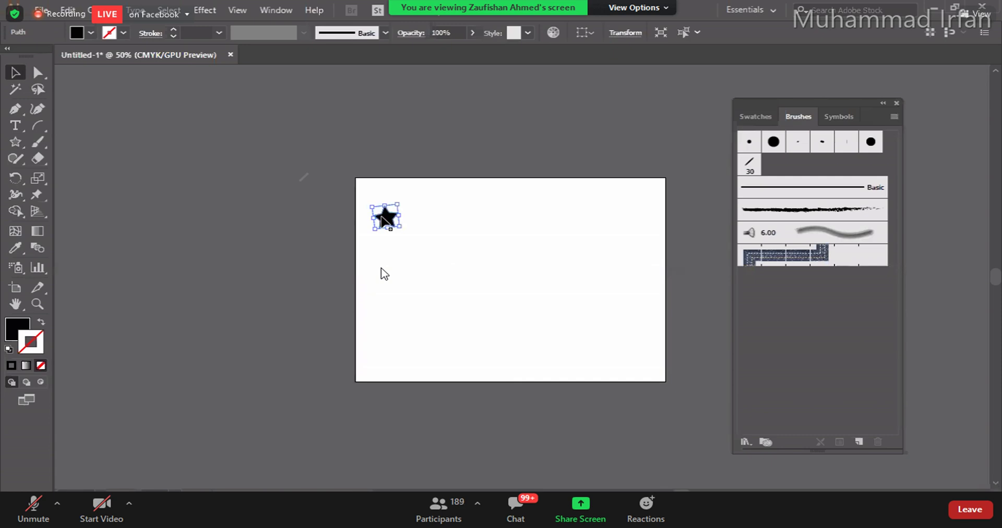
Step: Create a new scatter brush from the selected star with the default fixed options
click(858, 441)
click(379, 179)
click(363, 259)
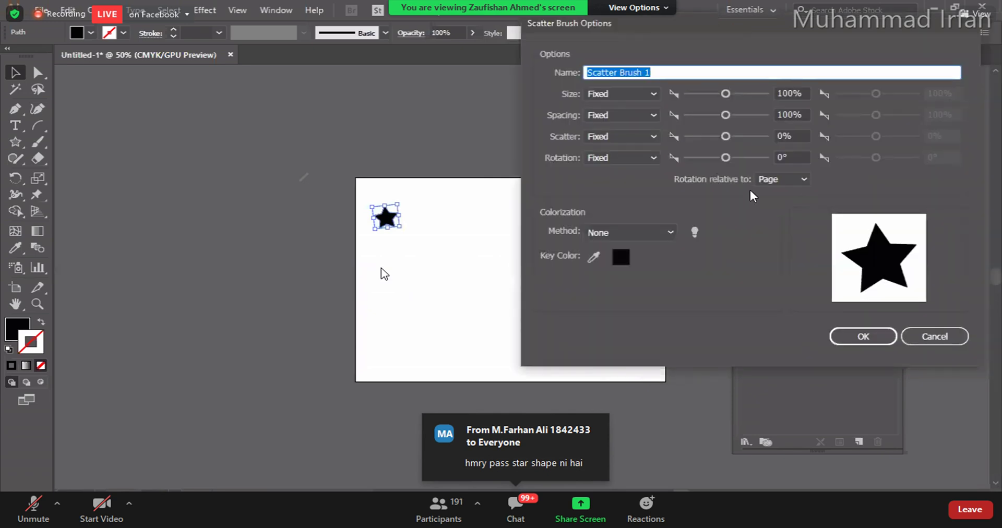
key(Return)
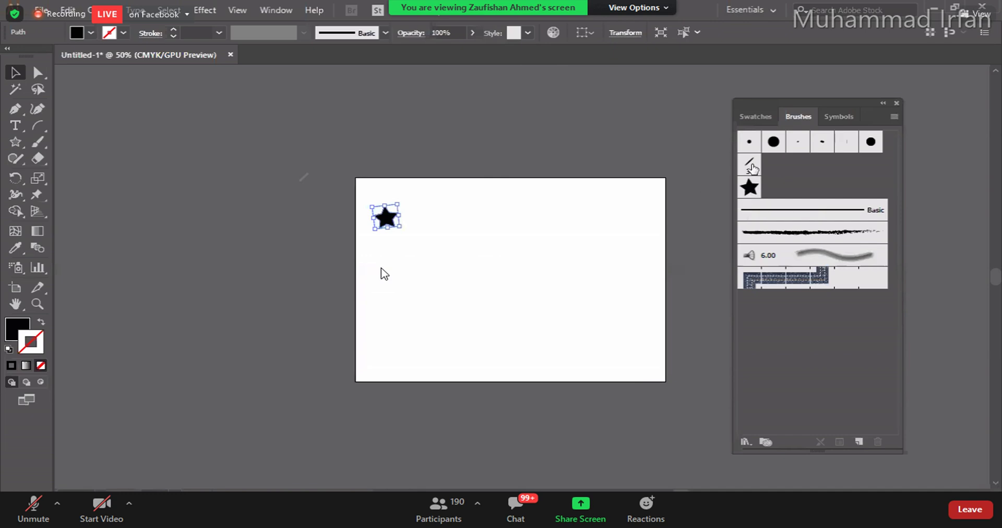
Step: Move the original star off the artboard and paint an S-shaped stroke across the artboard with the star scatter brush
drag(386, 217, 247, 190)
click(157, 167)
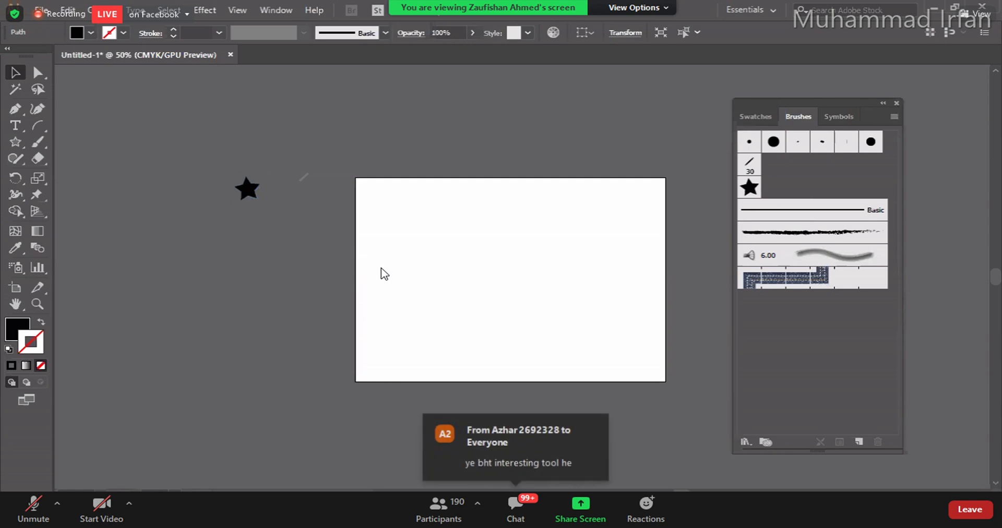
click(36, 143)
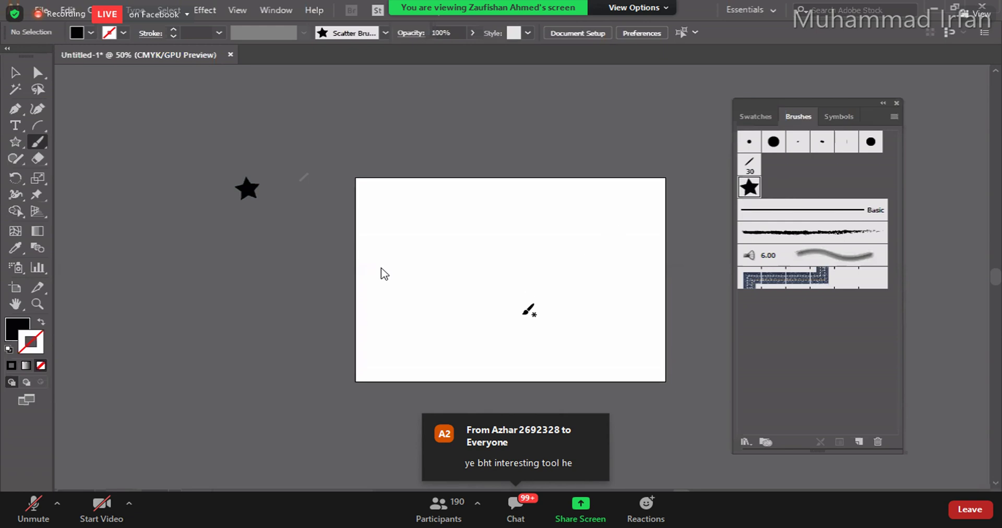
mouse_move(376, 367)
mouse_down()
mouse_move(448, 279)
mouse_move(557, 211)
mouse_up()
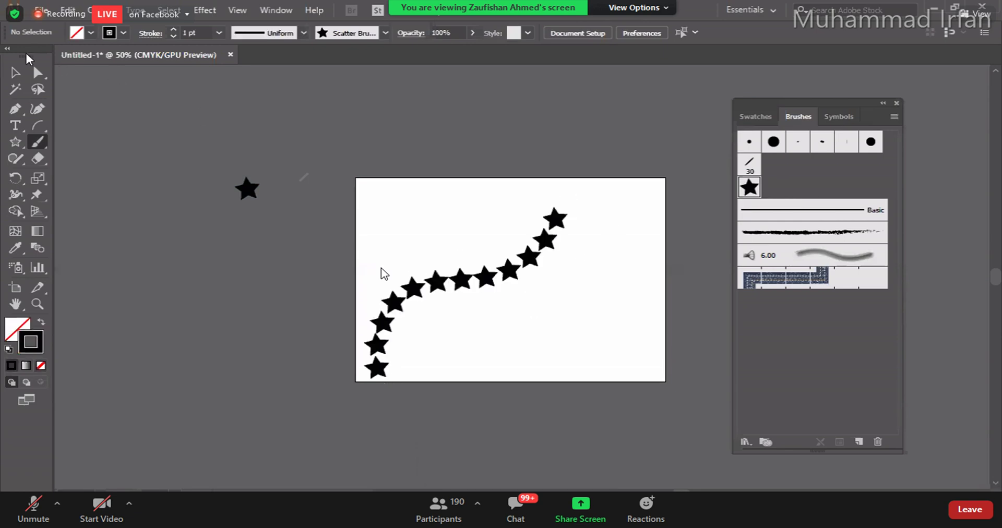
Step: Select the star stroke and set its scatter brush's size, spacing, scatter and rotation to Random
key(v)
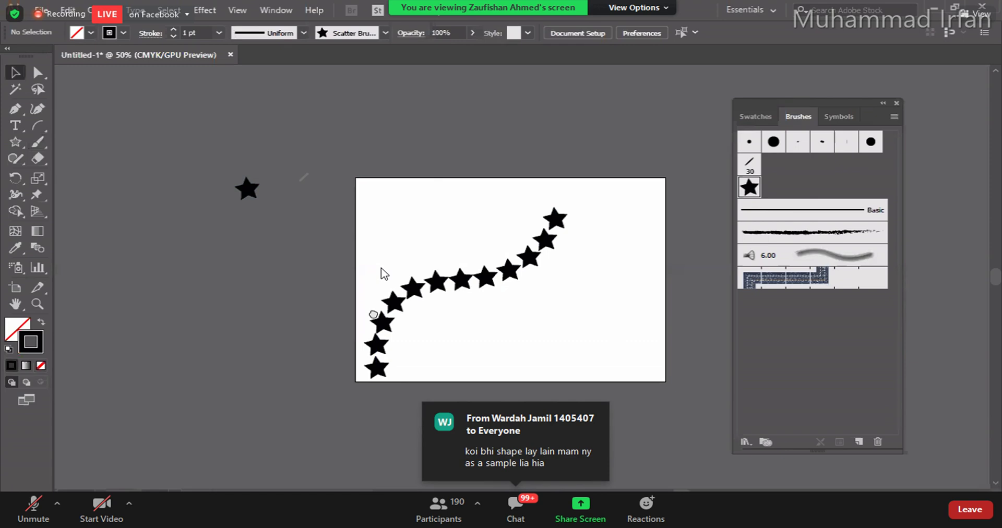
click(373, 314)
scroll(373, 314, right, 5)
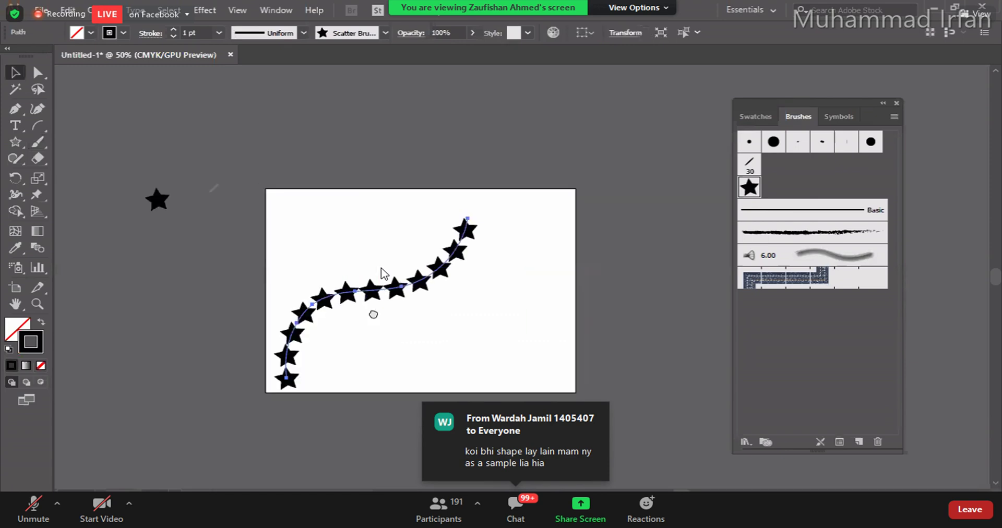
double_click(749, 187)
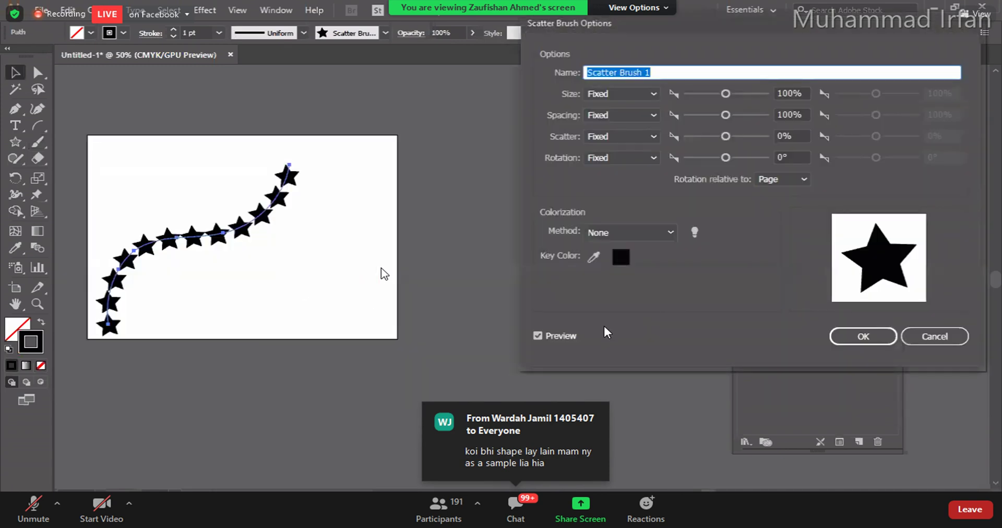
click(607, 94)
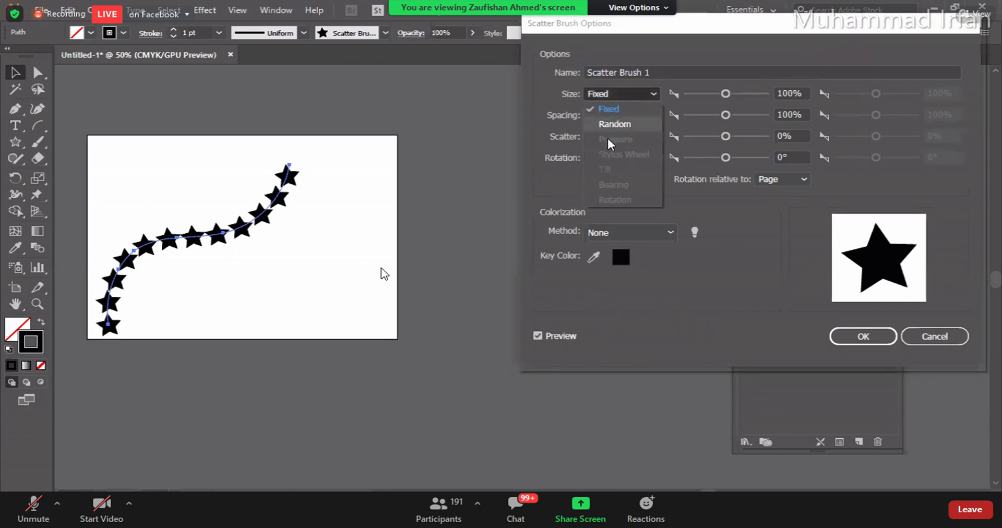
click(613, 124)
click(618, 115)
click(615, 145)
click(617, 136)
click(618, 166)
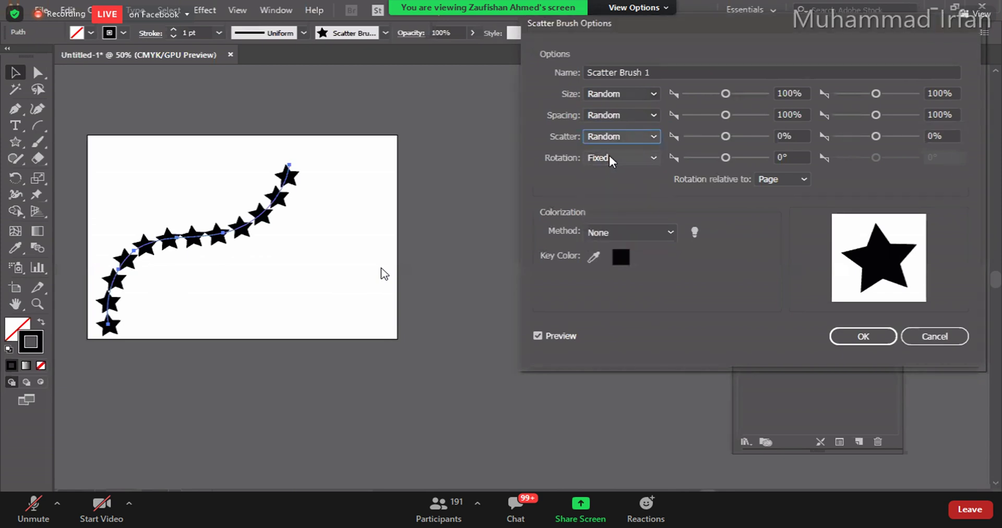
click(608, 156)
click(615, 187)
Step: Set the minimum size to 22%, spacing to 68% and scatter to -426%, apply them to existing strokes and deselect
drag(725, 94, 693, 95)
drag(724, 136, 708, 137)
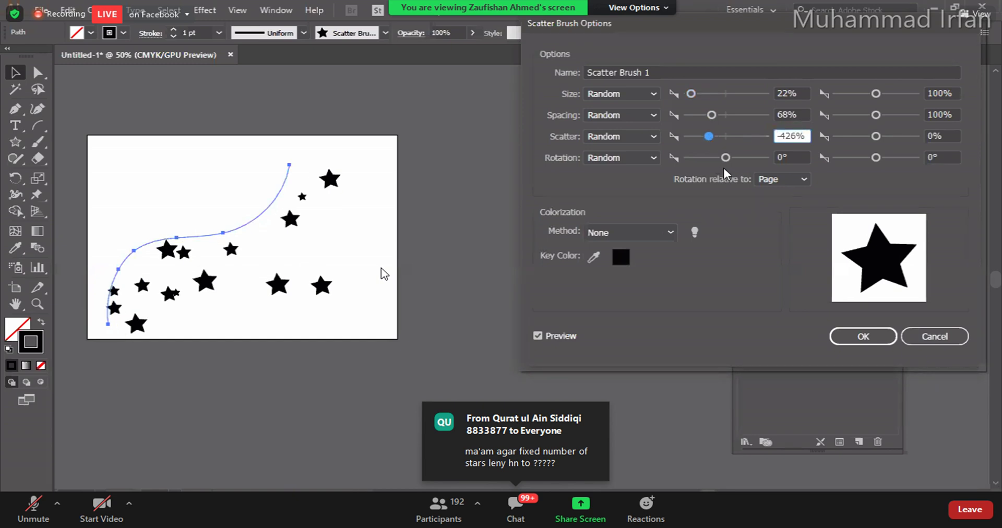
click(865, 340)
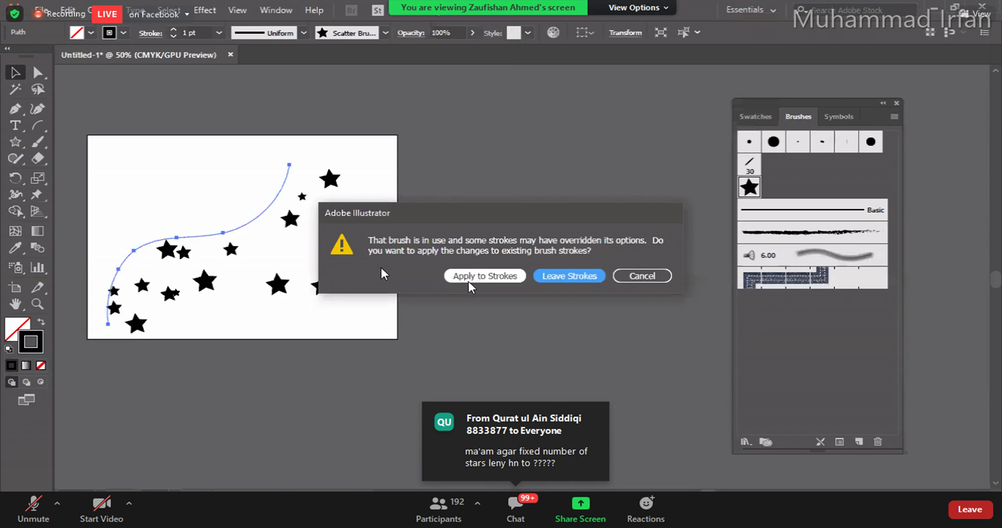
click(468, 277)
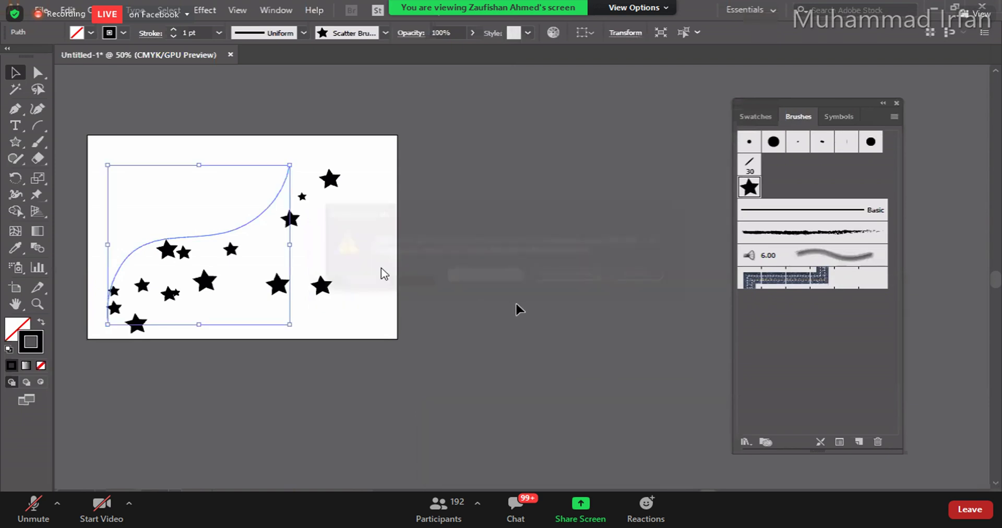
click(515, 299)
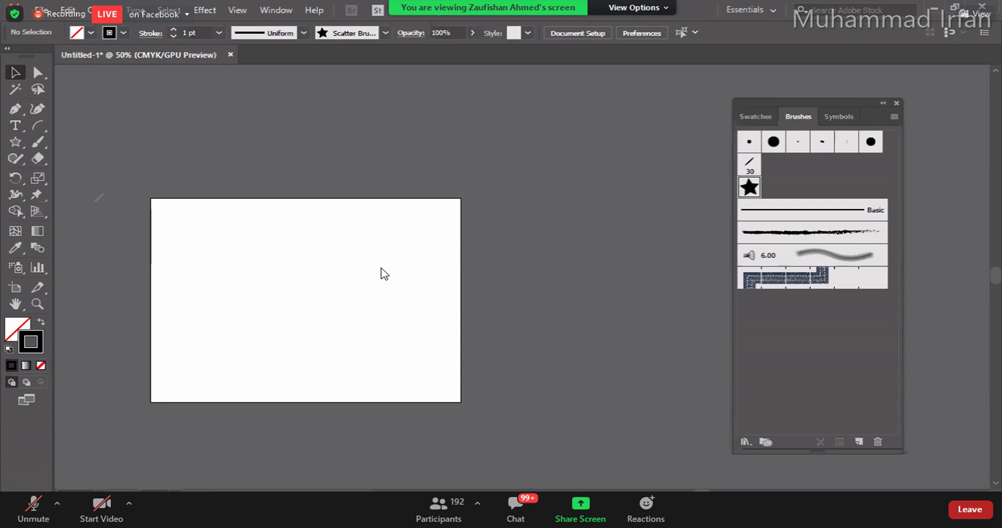
Step: View the brush types offered for a new brush without creating one, and select the rough-textured brush below Basic
click(861, 442)
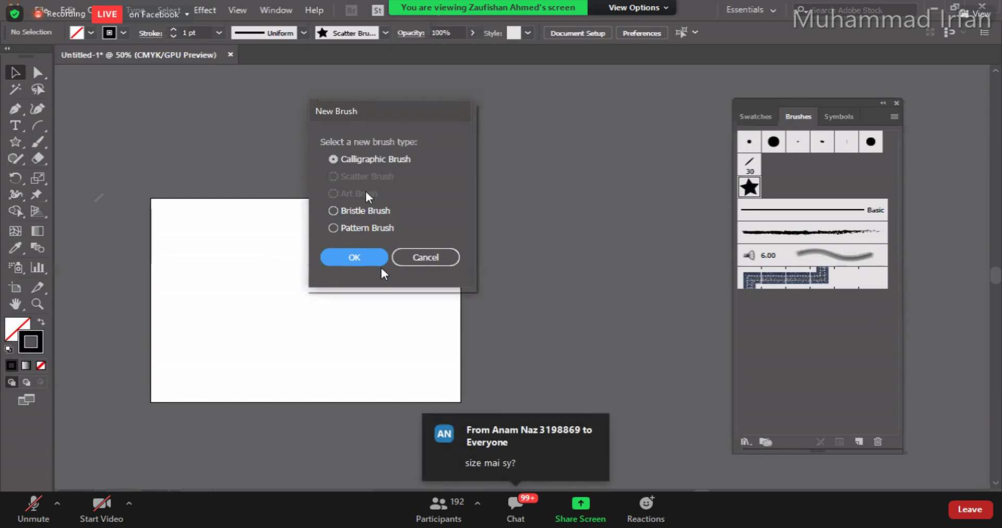
click(434, 260)
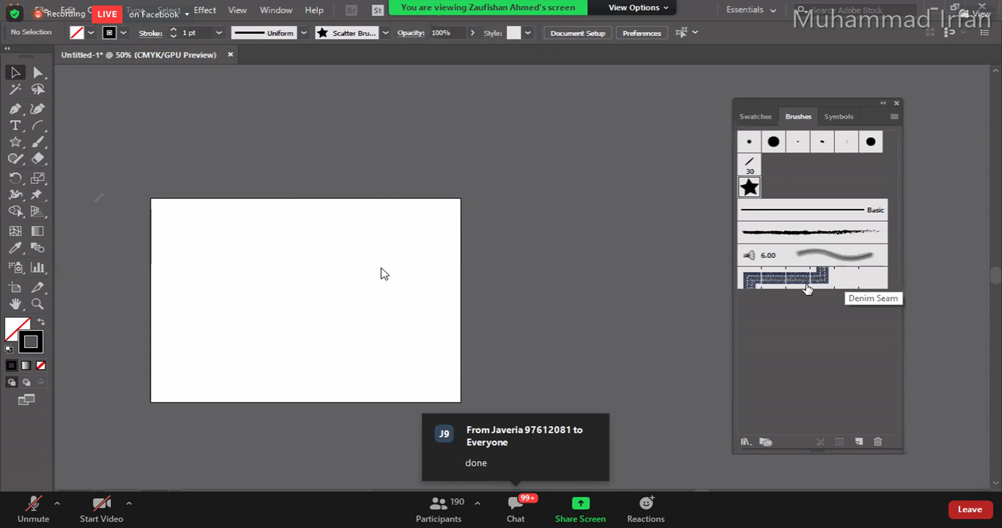
click(803, 232)
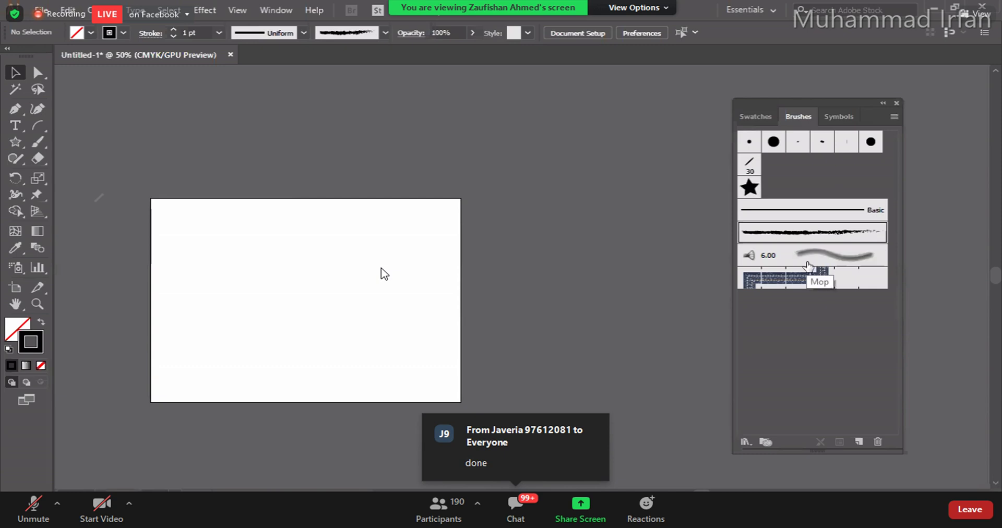
Step: Paint an S-shaped stroke on the artboard with the rough-textured brush at 1 pt, and delete it
key(b)
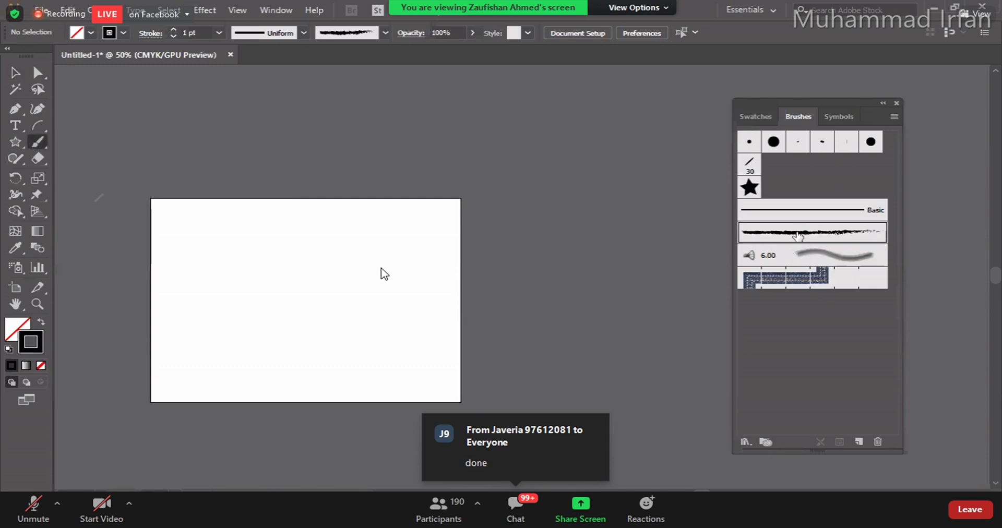
mouse_move(349, 228)
mouse_down()
mouse_move(297, 275)
mouse_move(272, 359)
mouse_up()
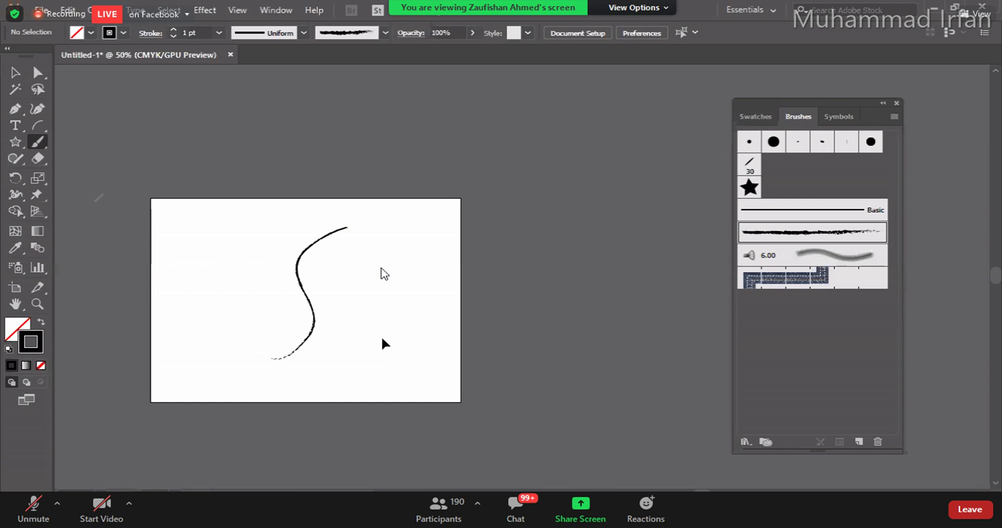
key(ctrl+equal)
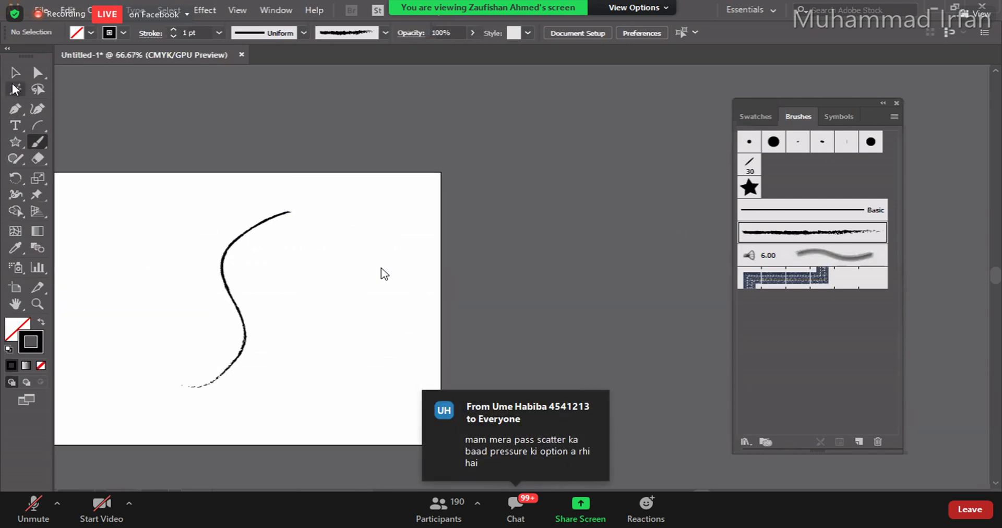
key(v)
click(254, 227)
key(Delete)
Step: Set the stroke weight to 6 pt and paint four freehand curved strokes across the artboard with the rough-textured brush
key(b)
click(214, 31)
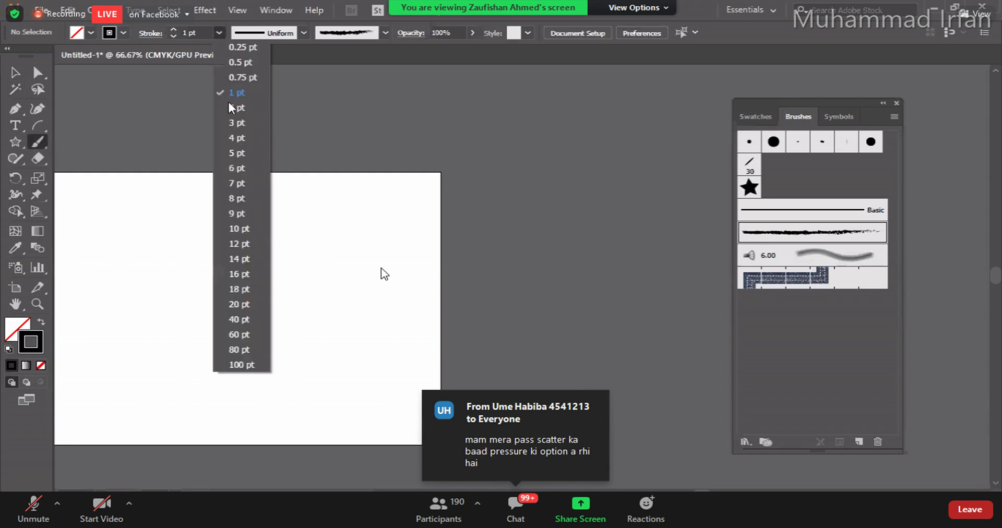
click(235, 173)
mouse_move(349, 219)
mouse_down()
mouse_move(157, 377)
mouse_move(126, 367)
mouse_up()
mouse_move(274, 335)
mouse_down()
mouse_move(377, 318)
mouse_move(375, 372)
mouse_move(332, 354)
mouse_move(322, 319)
mouse_up()
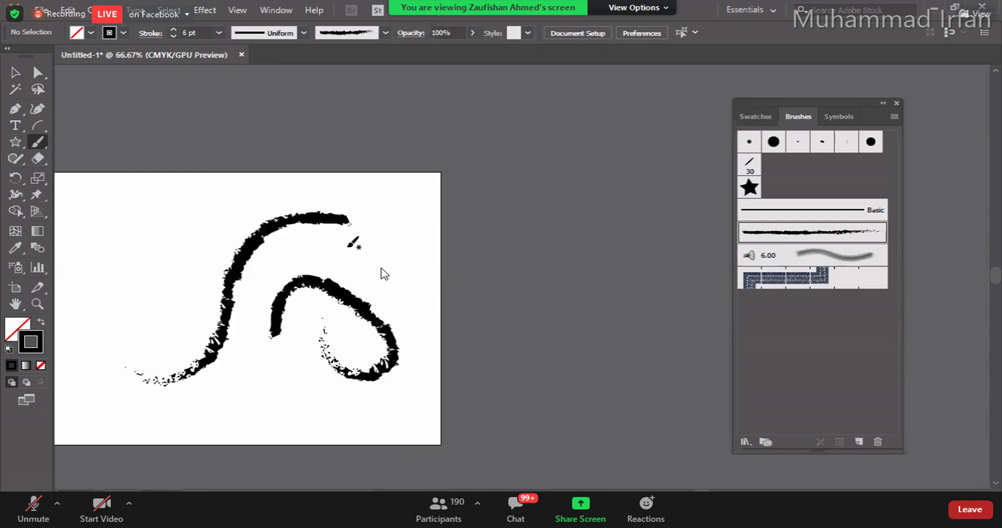
mouse_move(387, 235)
mouse_down()
mouse_move(386, 265)
mouse_move(396, 266)
mouse_move(392, 243)
mouse_up()
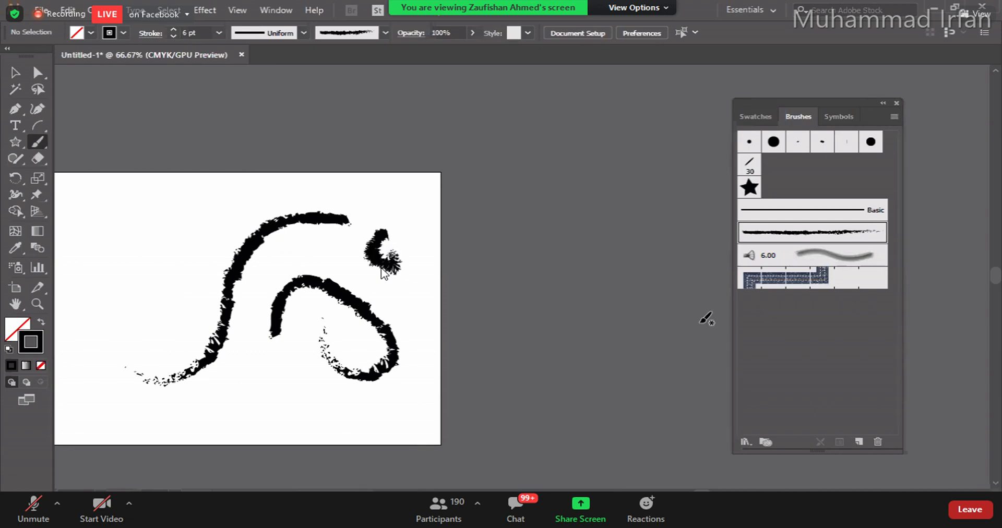
mouse_move(233, 197)
mouse_down()
mouse_move(194, 340)
mouse_move(305, 398)
mouse_move(328, 433)
mouse_up()
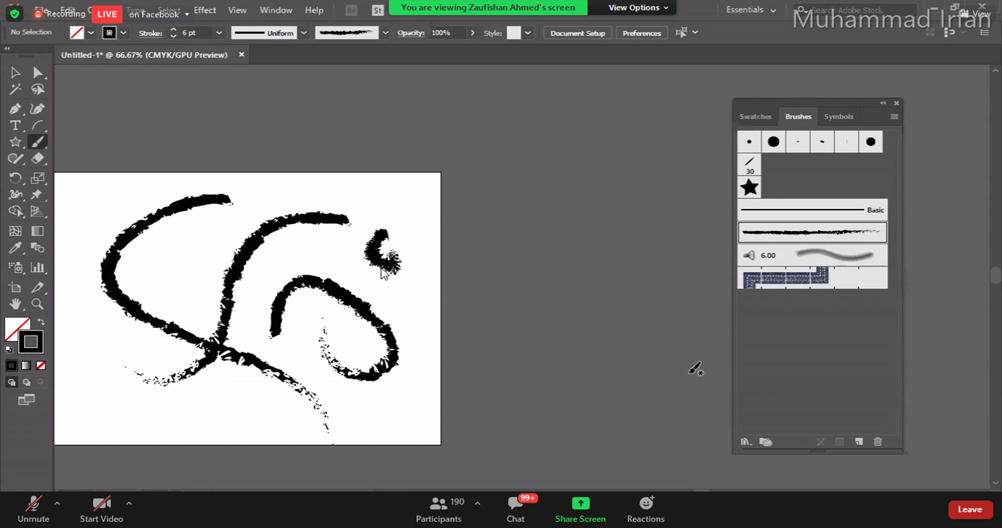
Step: Delete all the rough-textured strokes from the artboard
click(15, 72)
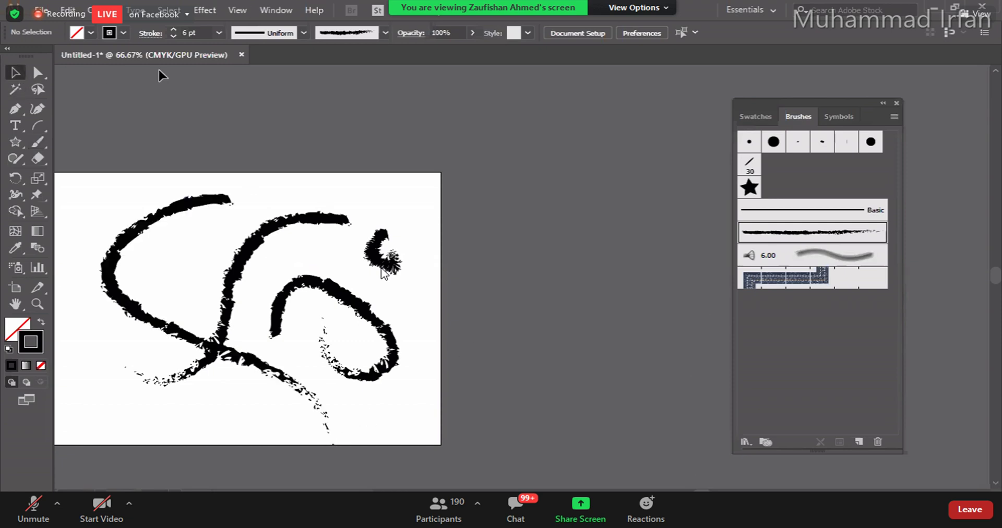
mouse_move(112, 181)
mouse_down()
mouse_move(384, 382)
mouse_move(417, 462)
mouse_move(428, 427)
mouse_up()
key(Delete)
drag(343, 313, 417, 276)
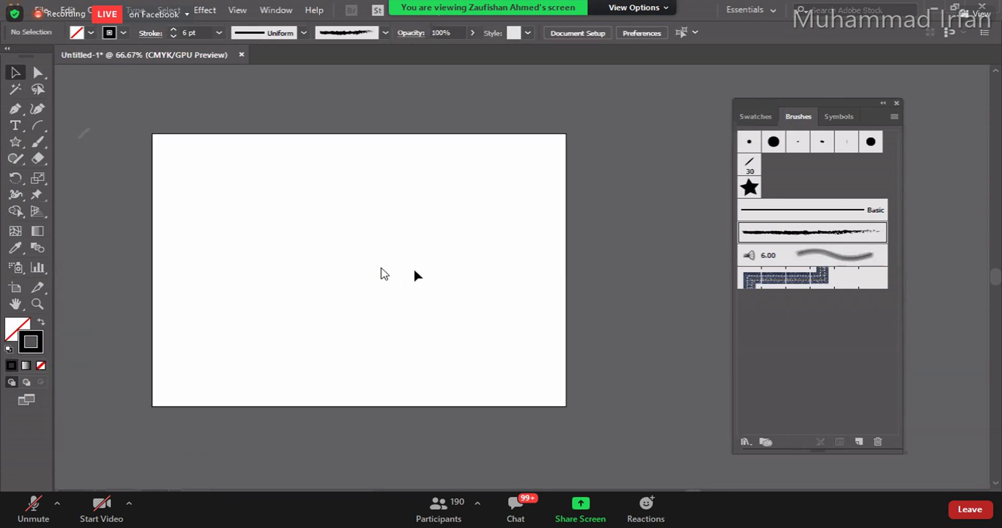
Step: Draw a tall, thin ellipse about 0.27 by 3.5 in near the artboard's upper-left corner, with black fill and no stroke
click(30, 127)
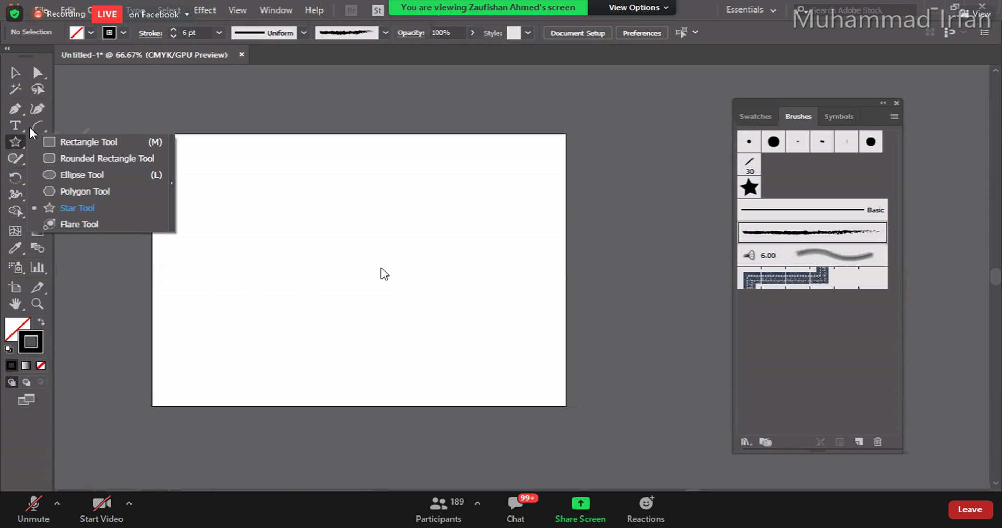
click(87, 174)
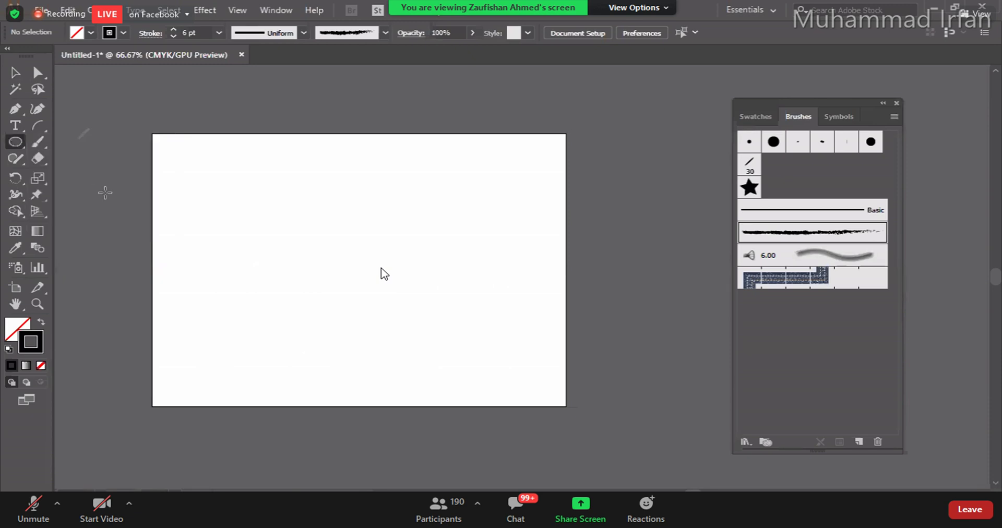
mouse_move(166, 144)
mouse_down()
mouse_move(188, 240)
mouse_move(177, 260)
mouse_up()
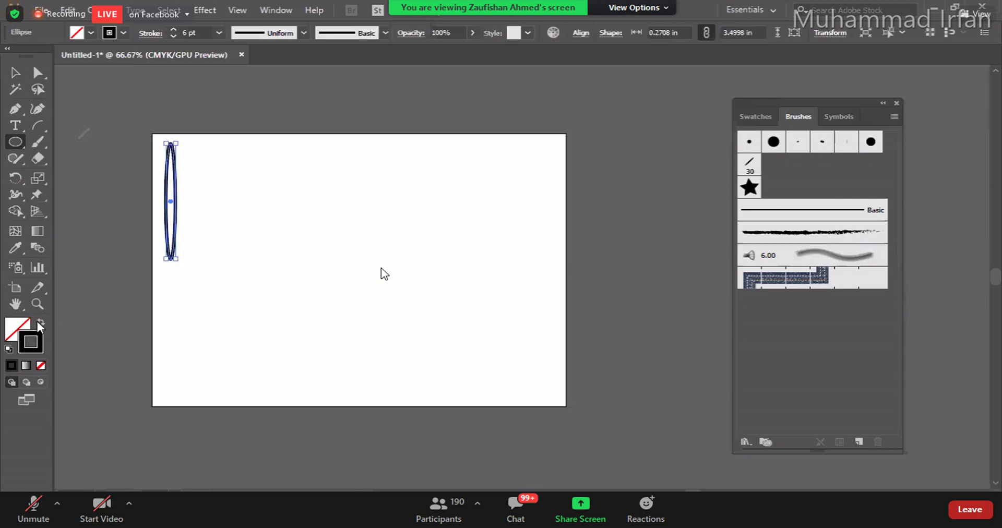
click(42, 322)
click(15, 72)
click(182, 200)
click(173, 147)
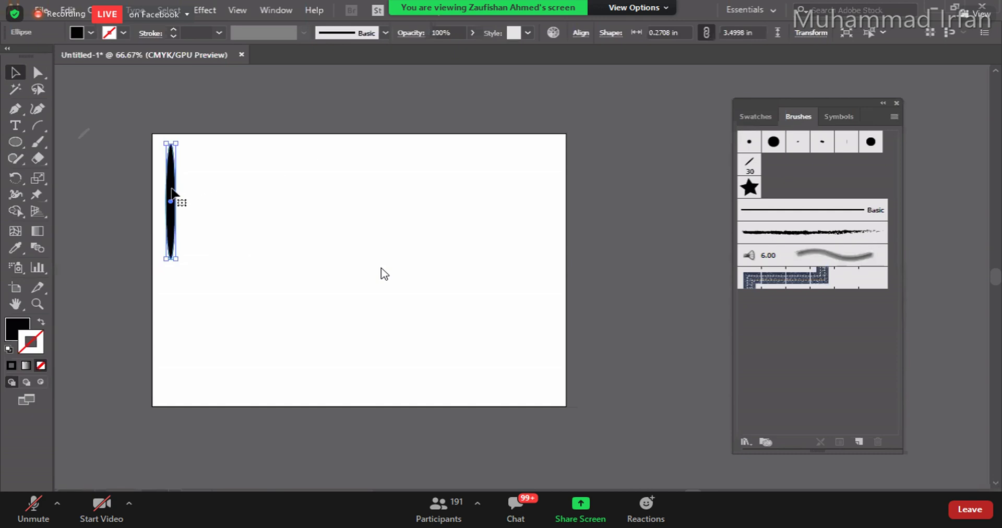
Step: Create an Art Brush from the thin ellipse with the default options, and move the ellipse off the artboard's left side
click(858, 441)
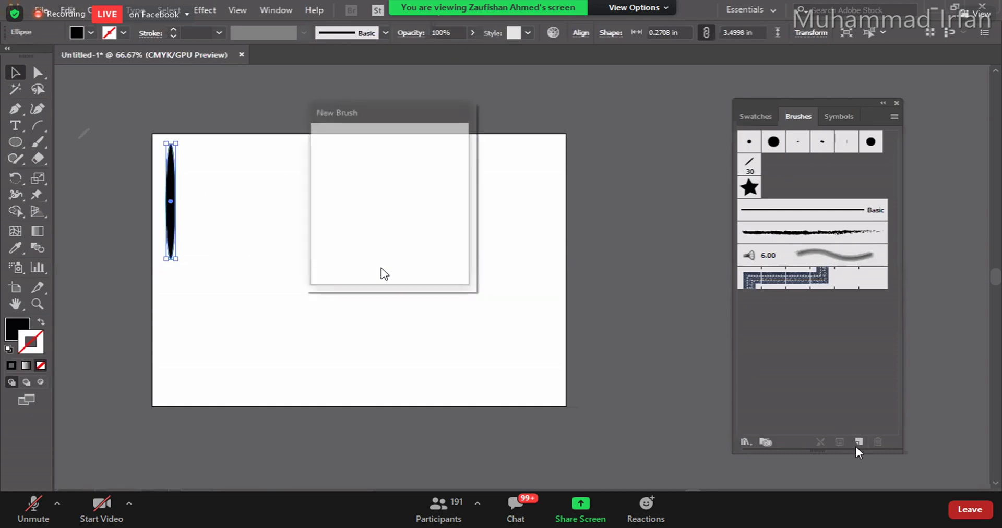
click(347, 193)
click(369, 259)
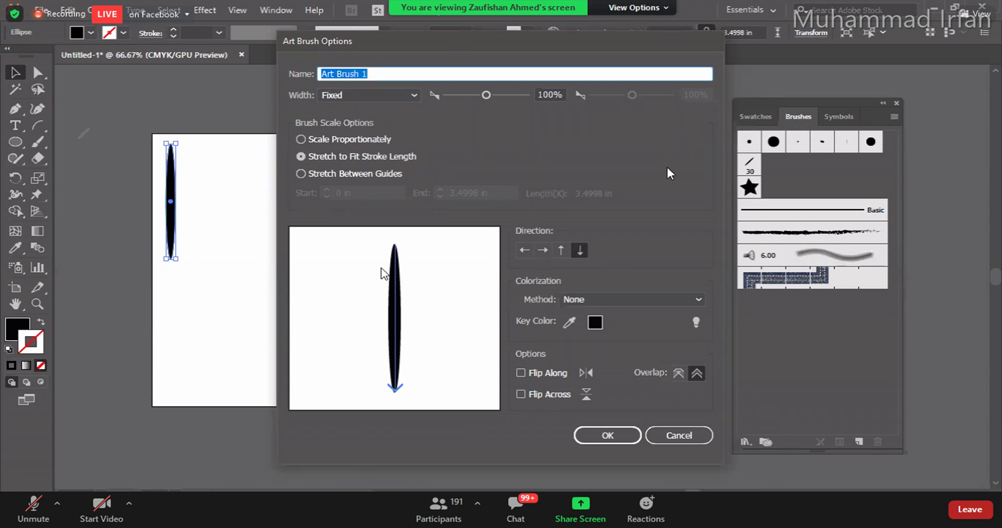
click(608, 441)
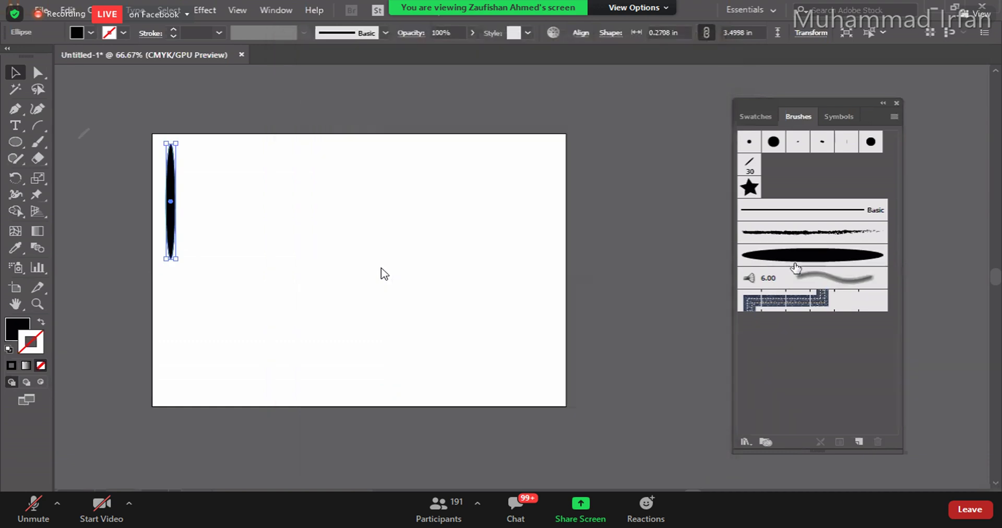
drag(166, 186, 102, 173)
click(324, 243)
Step: Paint an S-shaped stroke with the tapered ellipse art brush and add four curved strokes branching off it
click(38, 143)
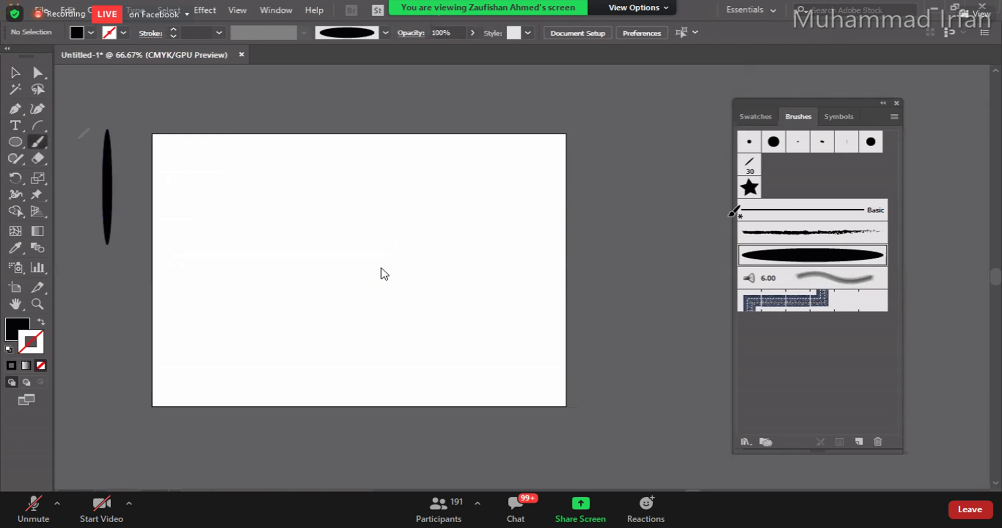
click(767, 259)
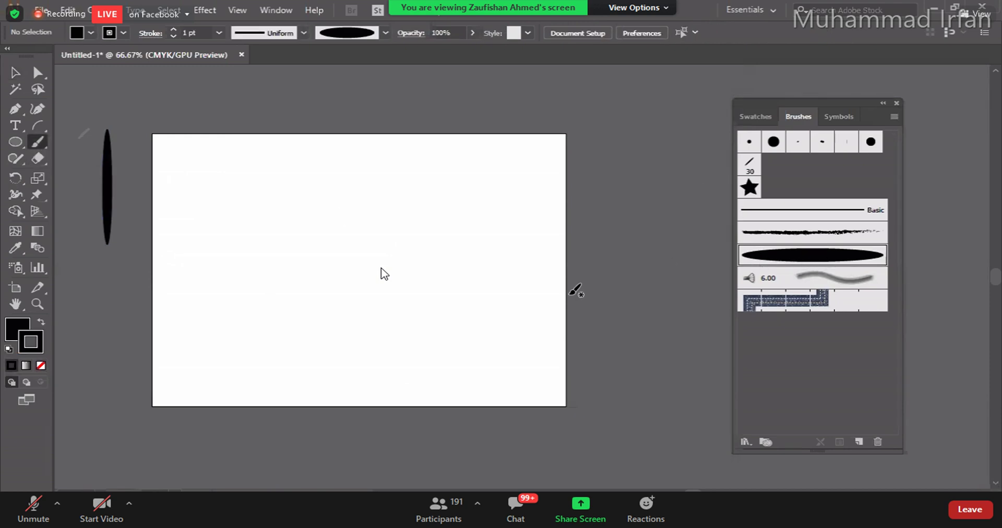
mouse_move(438, 171)
mouse_down()
mouse_move(391, 189)
mouse_move(372, 259)
mouse_move(373, 345)
mouse_move(338, 375)
mouse_up()
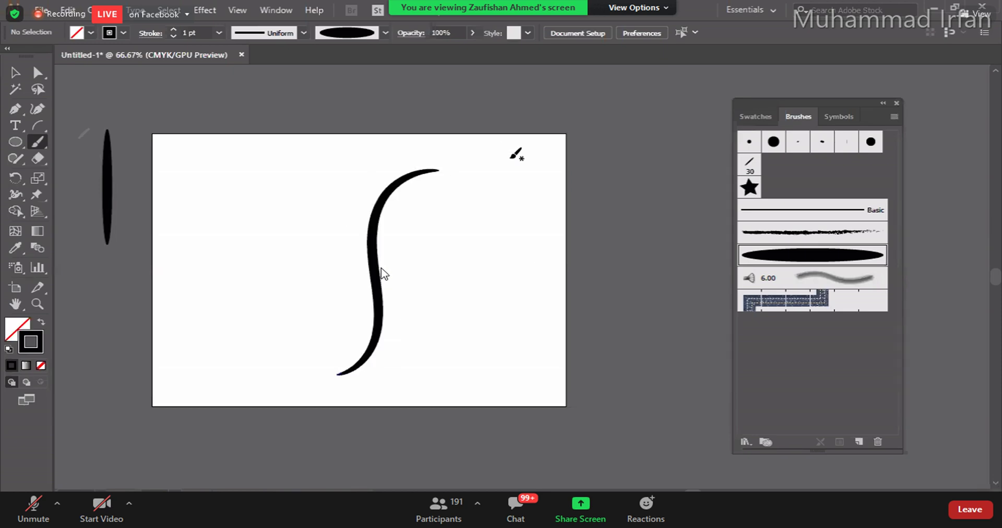
mouse_move(386, 314)
mouse_down()
mouse_move(388, 287)
mouse_move(415, 264)
mouse_move(438, 271)
mouse_up()
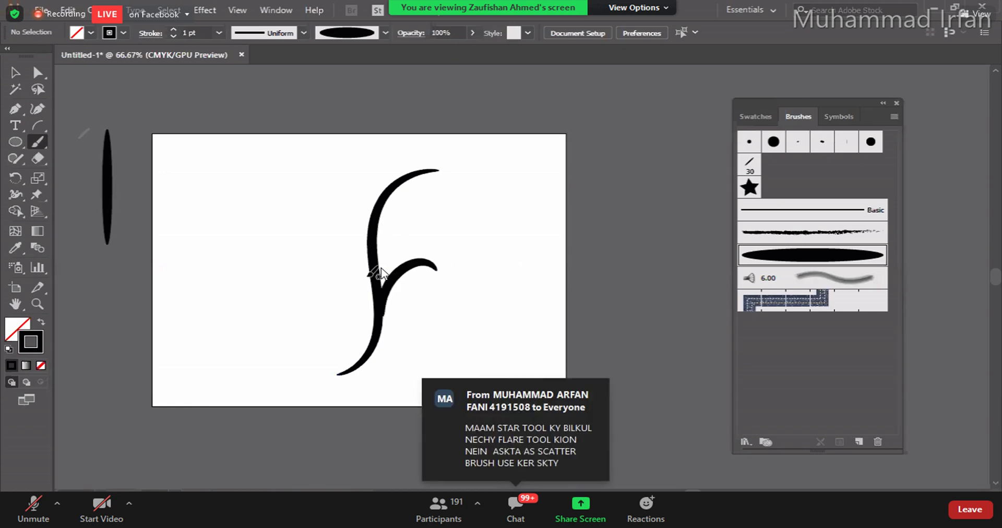
mouse_move(374, 295)
mouse_down()
mouse_move(358, 257)
mouse_move(342, 251)
mouse_move(314, 278)
mouse_move(321, 302)
mouse_move(293, 328)
mouse_move(271, 279)
mouse_up()
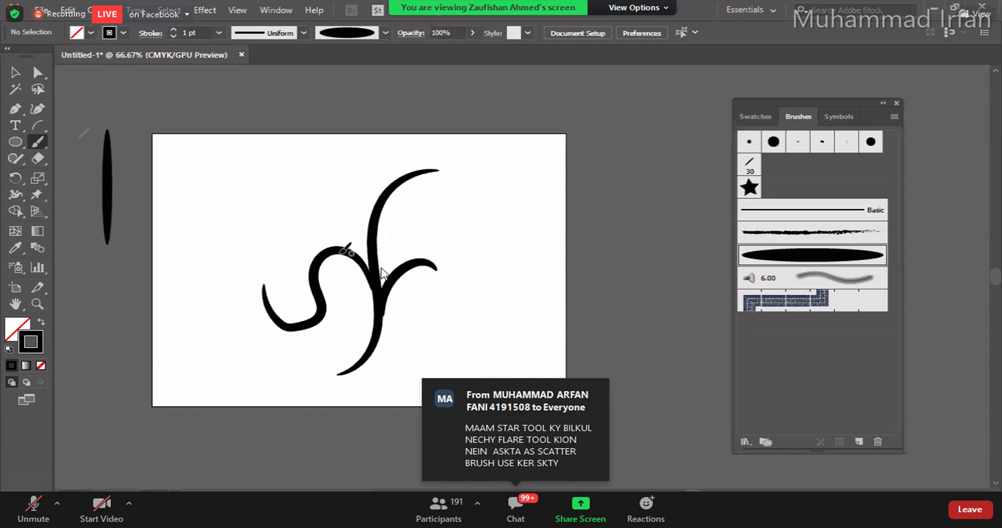
drag(326, 248, 312, 198)
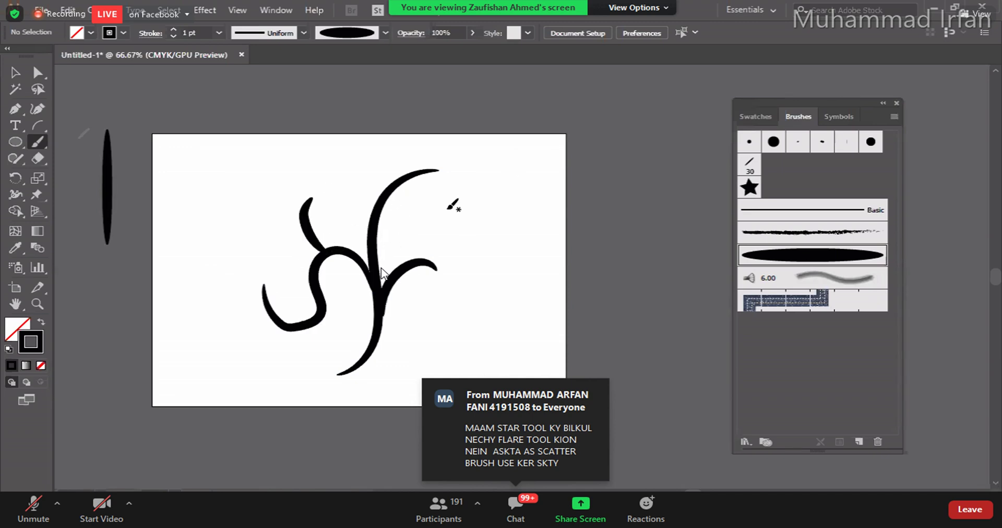
mouse_move(392, 185)
mouse_down()
mouse_move(435, 179)
mouse_move(495, 191)
mouse_move(533, 186)
mouse_up()
Step: Delete all the tapered strokes from the artboard, keeping the ellipse outside it
key(v)
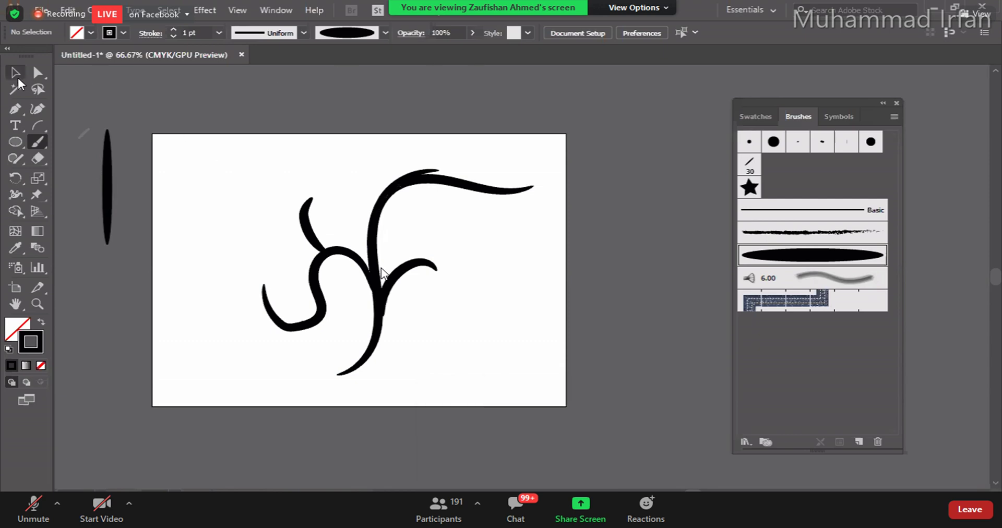
mouse_move(208, 158)
mouse_down()
mouse_move(494, 402)
mouse_move(497, 384)
mouse_up()
key(Delete)
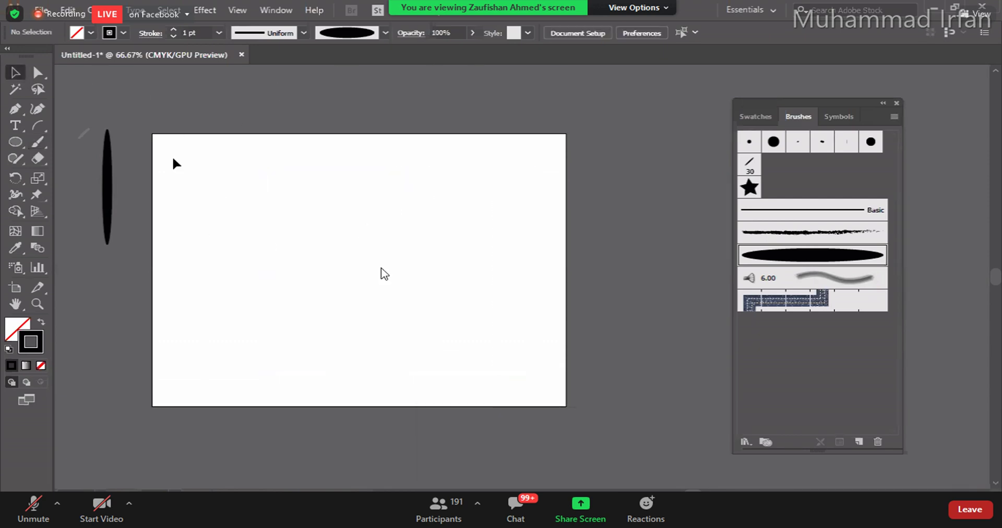
Step: Paint a long curved stem with the tapered ellipse art brush and add four curved branches growing from it
click(37, 142)
mouse_move(415, 169)
mouse_down()
mouse_move(364, 189)
mouse_move(263, 392)
mouse_move(250, 391)
mouse_up()
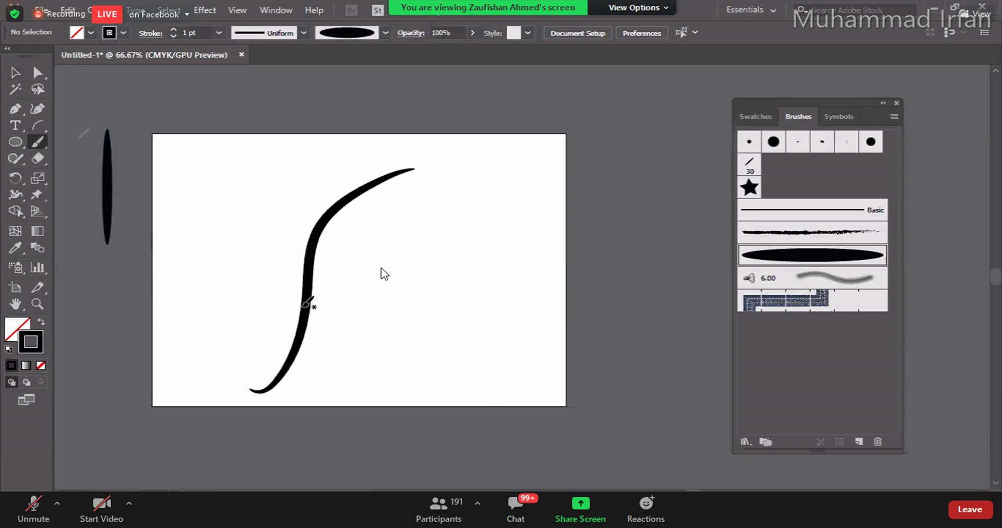
drag(311, 307, 386, 265)
drag(311, 268, 265, 180)
mouse_move(296, 218)
mouse_down()
mouse_move(307, 192)
mouse_move(347, 156)
mouse_up()
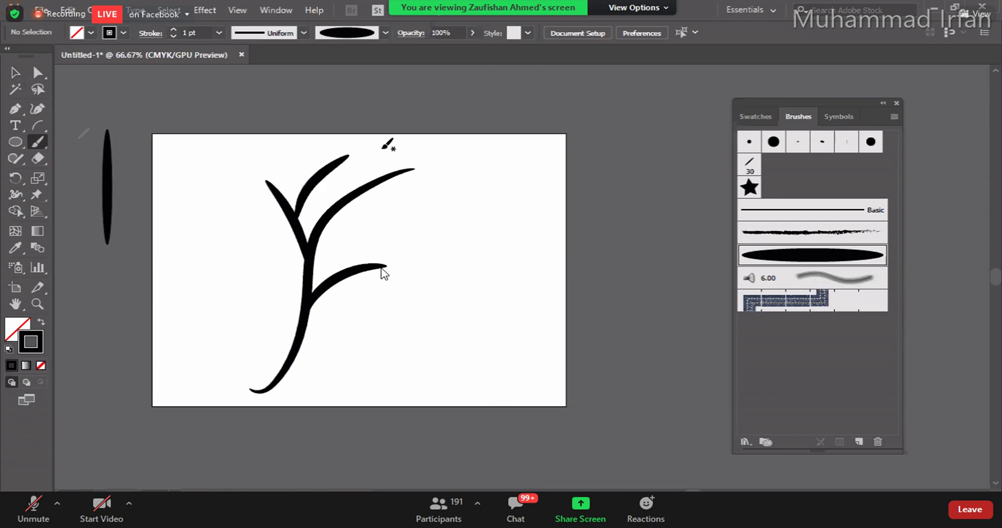
drag(295, 218, 180, 273)
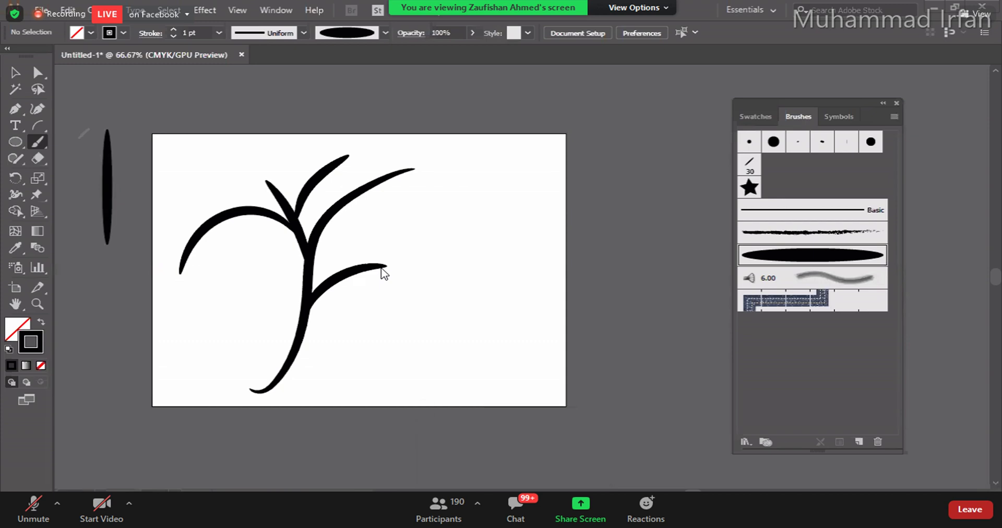
Step: Switch to the browser, look through Pinterest's tshirt design results, open the Coffee simple pin and examine the similar designs
key(alt+Tab)
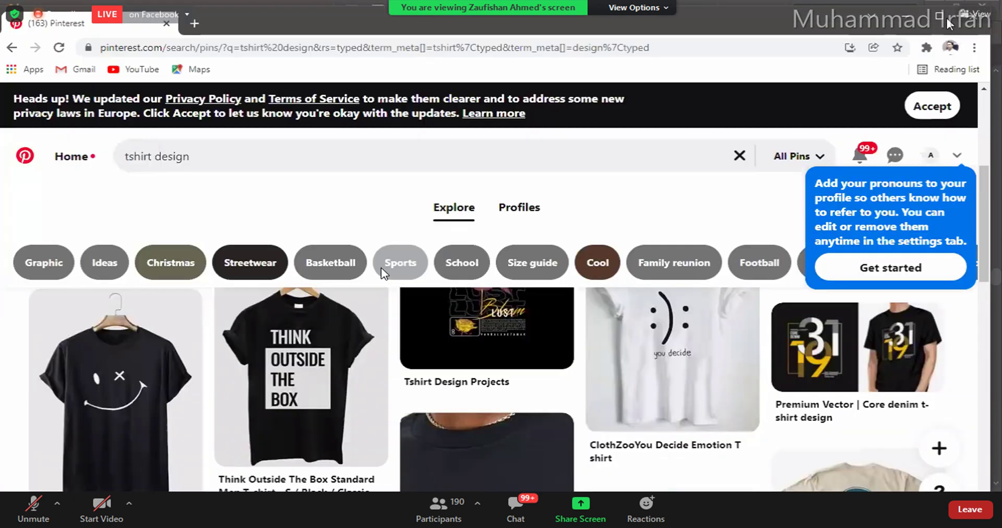
scroll(615, 459, down, 1)
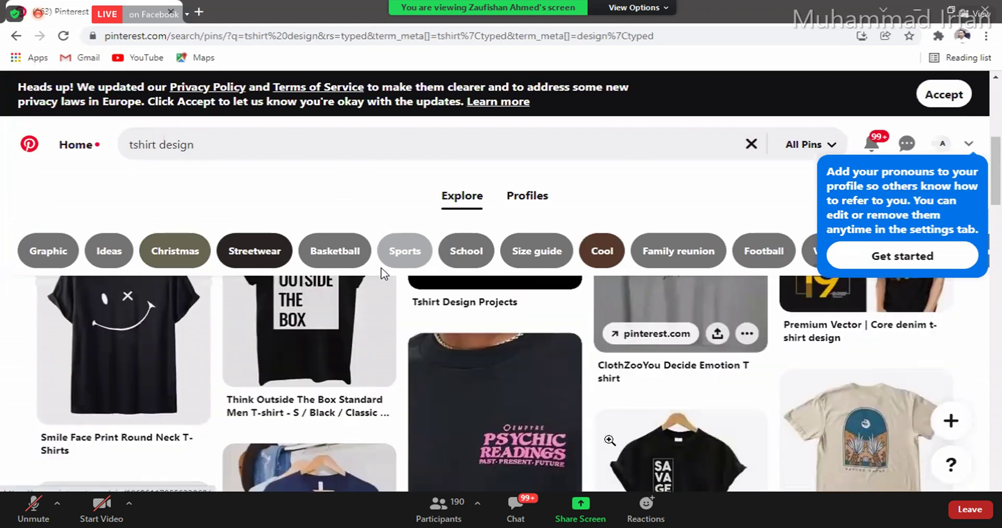
scroll(605, 447, down, 2)
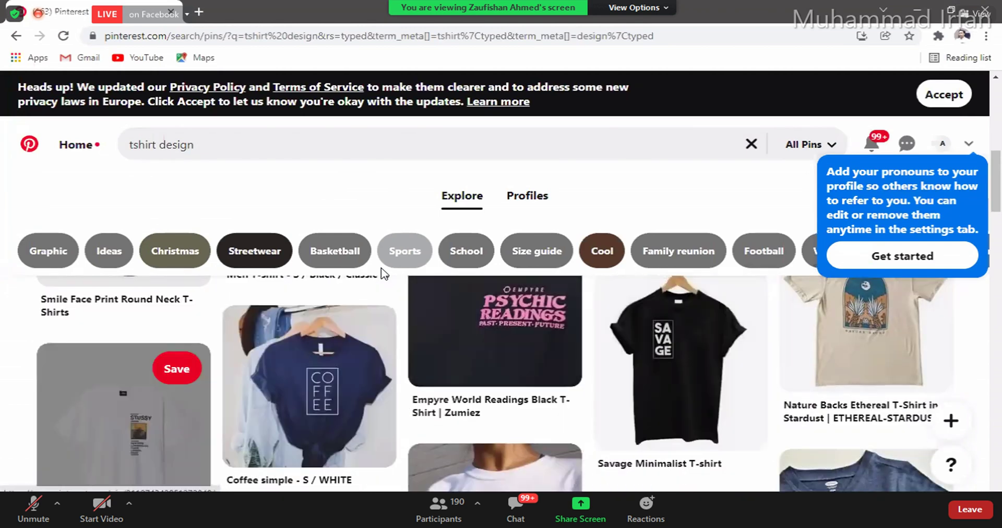
mouse_move(278, 336)
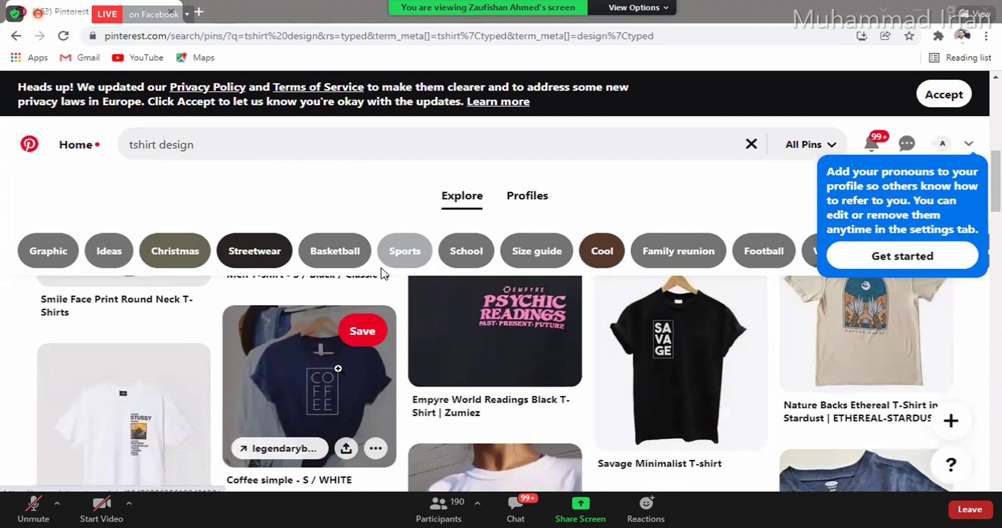
click(357, 399)
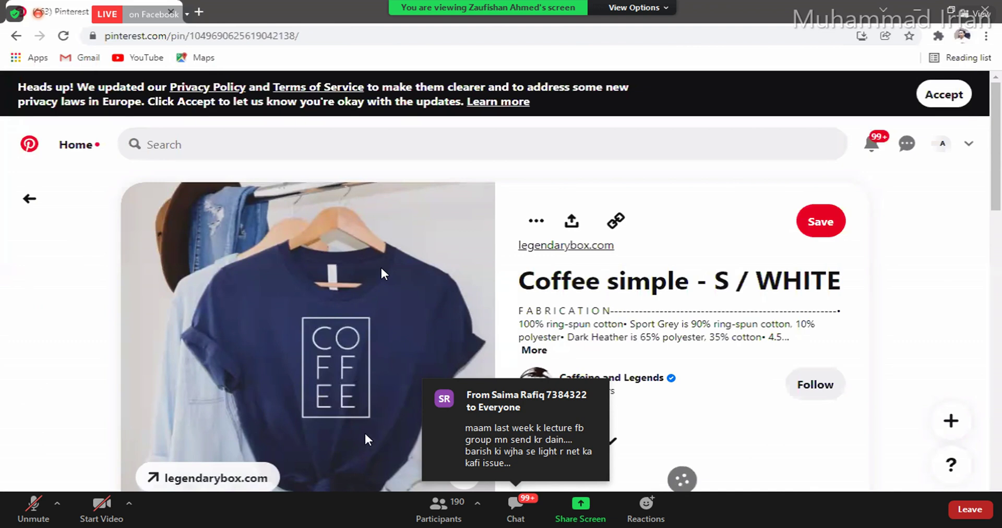
scroll(321, 373, down, 10)
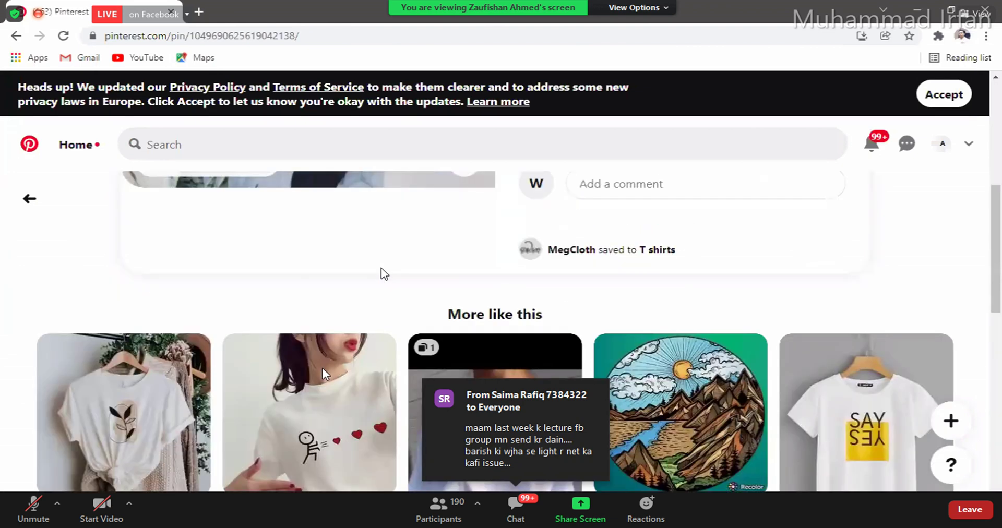
scroll(322, 371, down, 5)
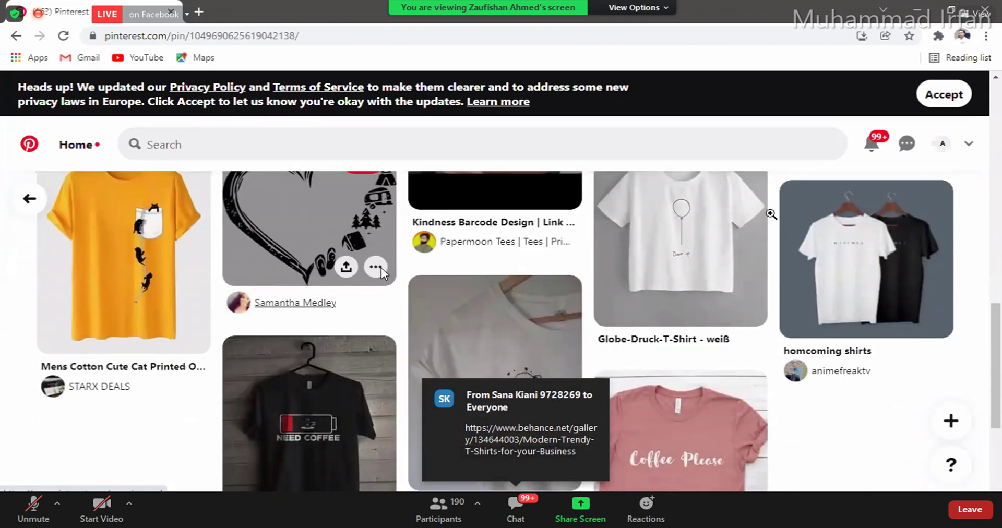
click(747, 237)
Step: Examine the T-shirt typography designs in Behance's Modern Trendy T-Shirts for your Business gallery
scroll(328, 344, down, 3)
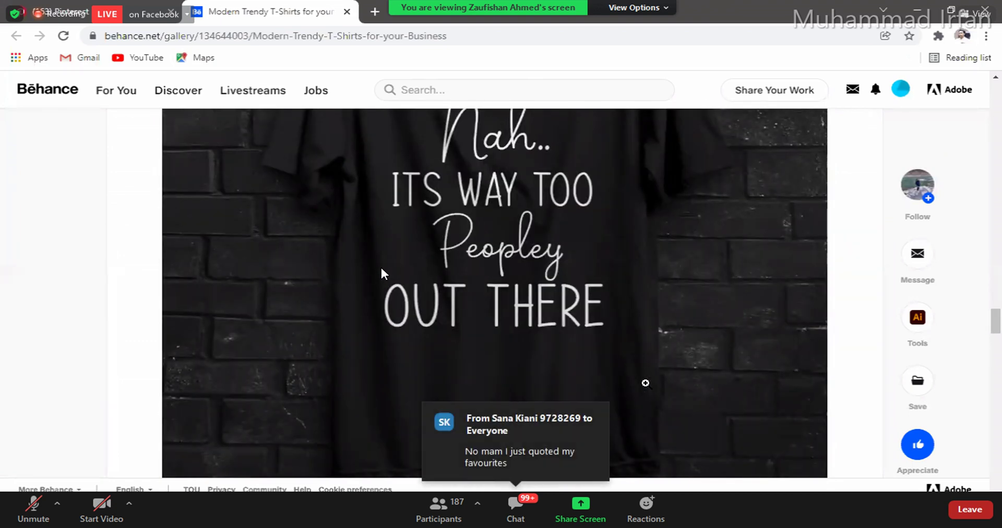
scroll(384, 273, down, 8)
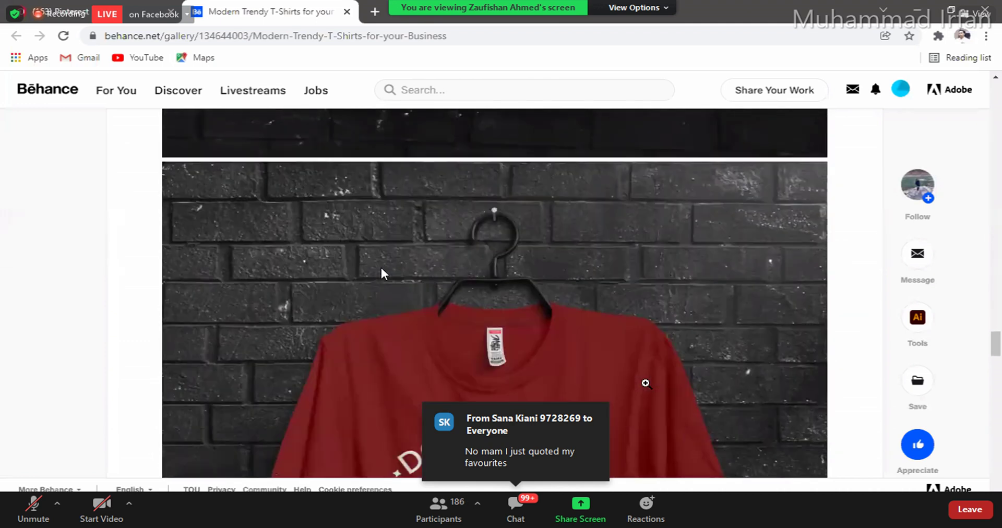
scroll(383, 273, down, 5)
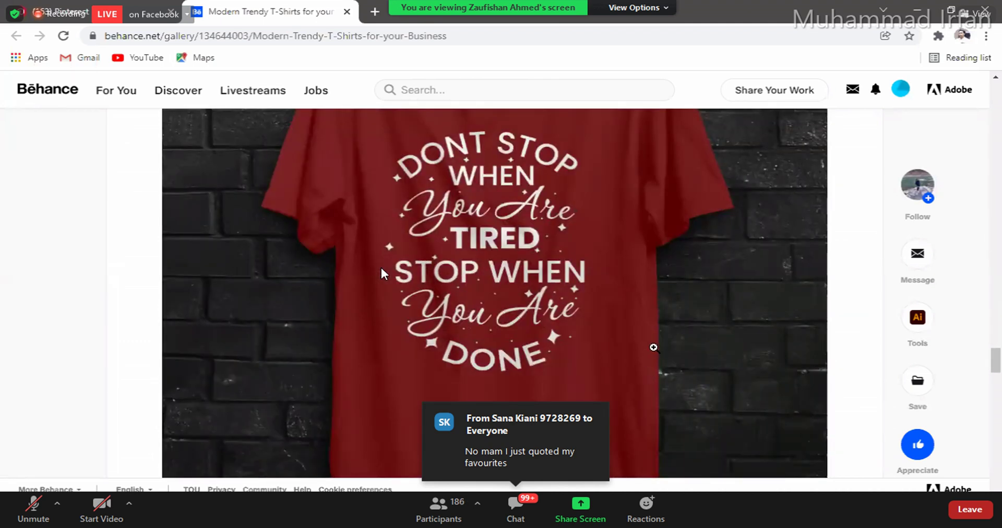